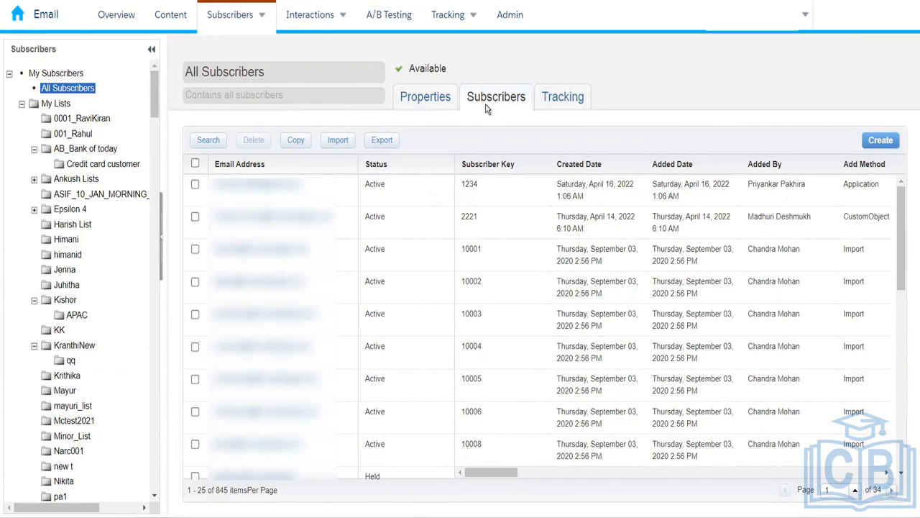
- View the All Subscribers properties and scroll through the subscriber table
click(421, 103)
drag(508, 472, 514, 472)
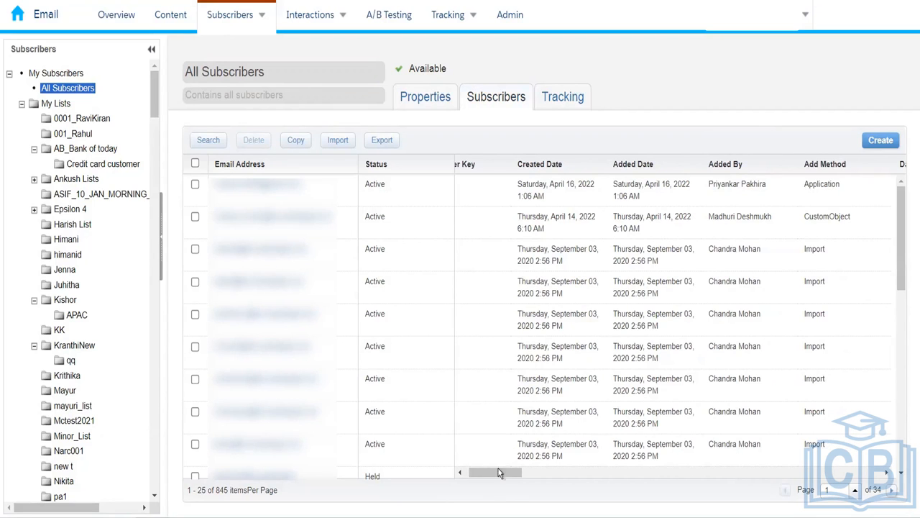
drag(464, 483, 677, 463)
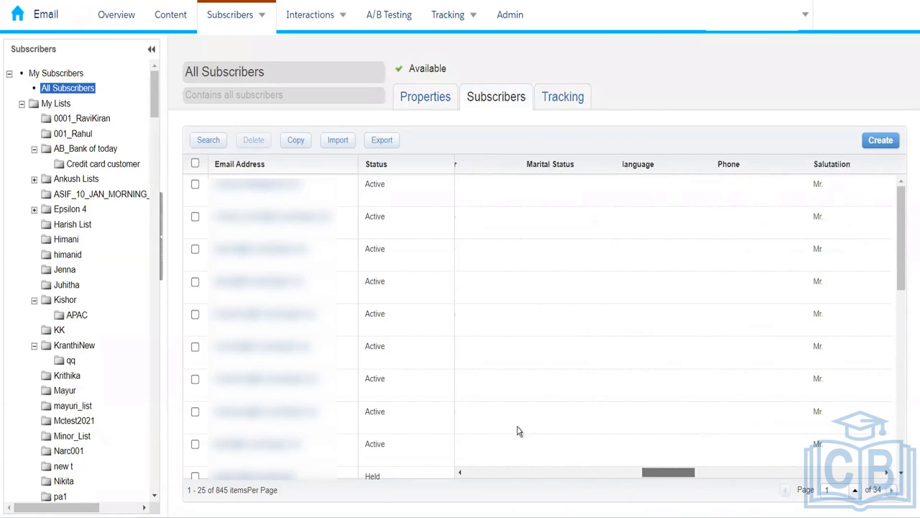
scroll(519, 430, left, 10)
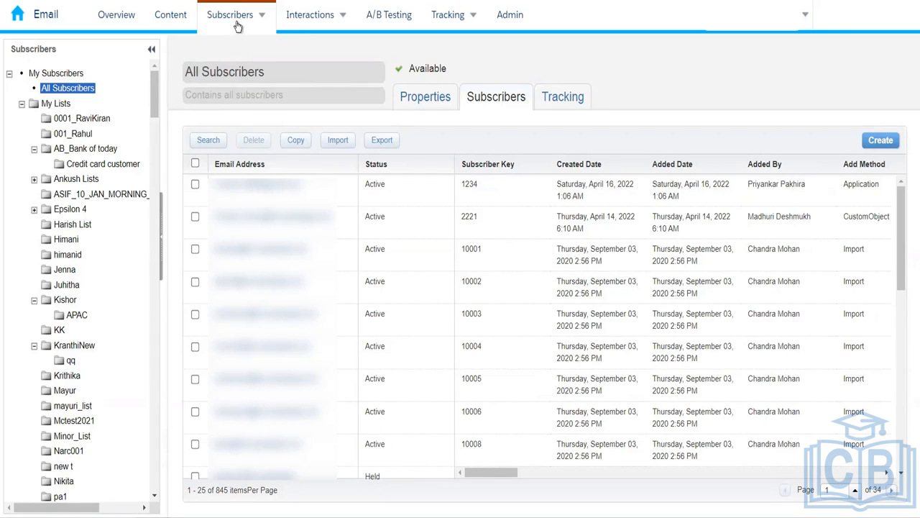
- Recheck the 845-subscriber count on Properties, then launch the Create Subscriber Wizard
mouse_move(237, 26)
click(433, 99)
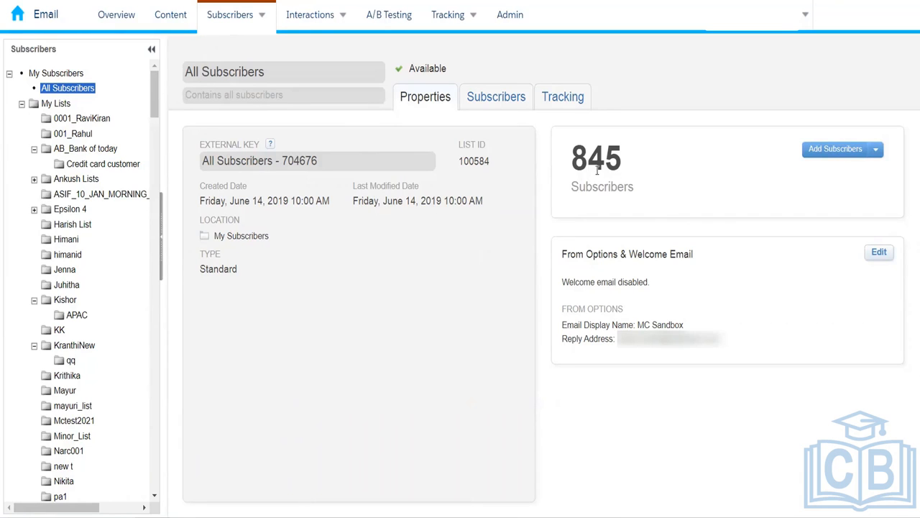
click(495, 105)
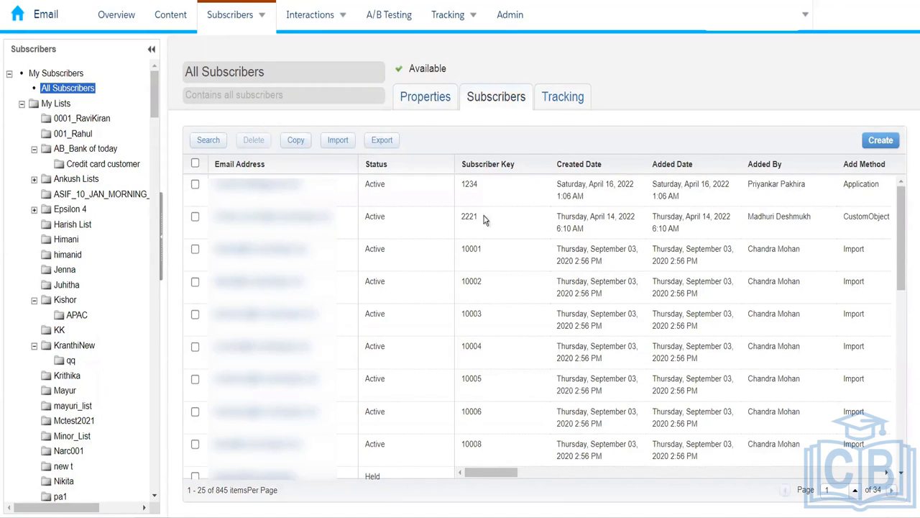
click(432, 107)
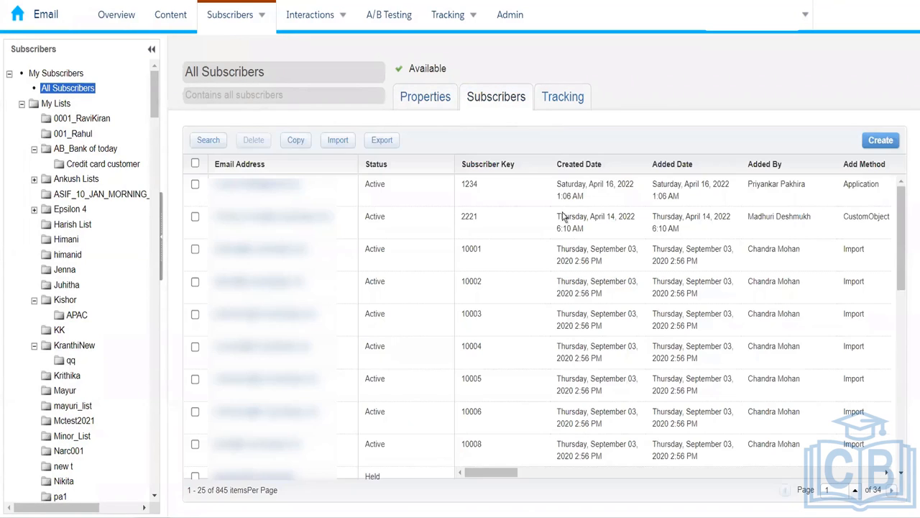
click(487, 105)
click(880, 142)
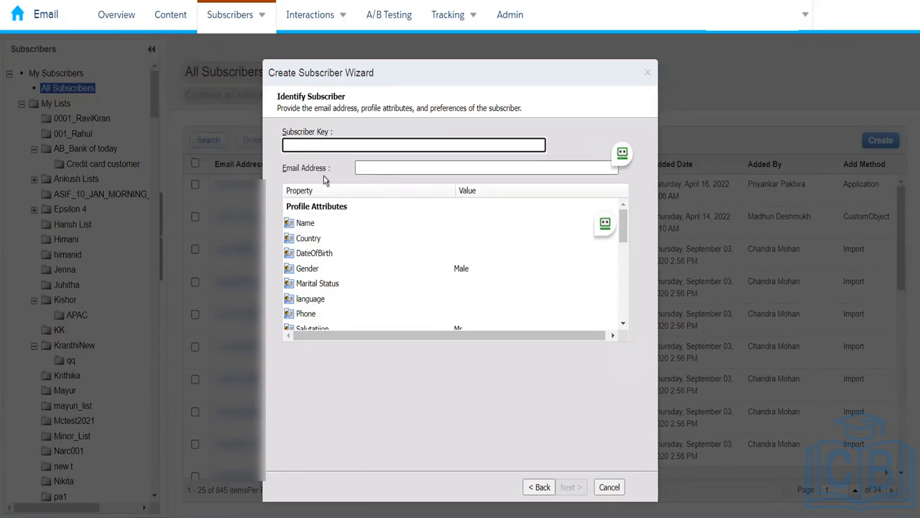
click(608, 487)
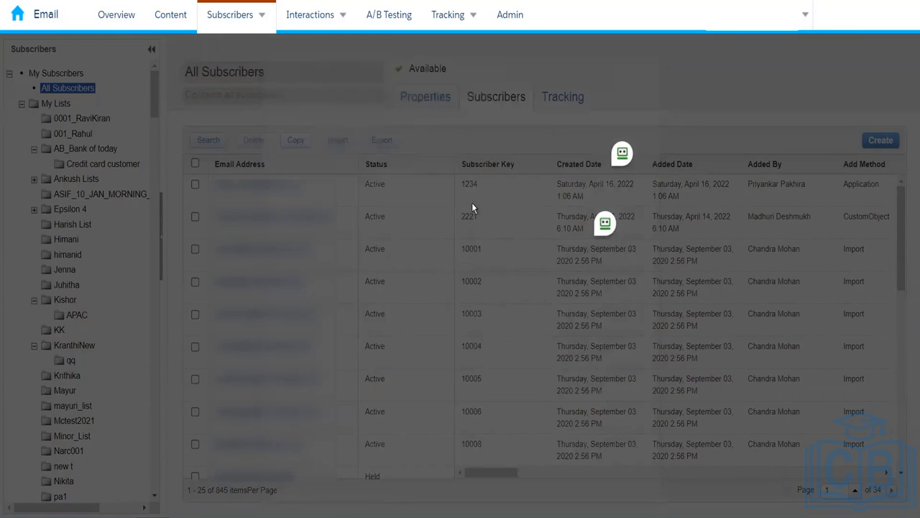
- Select the existing subscriber key 1234 and reopen the Create Subscriber Wizard
double_click(470, 184)
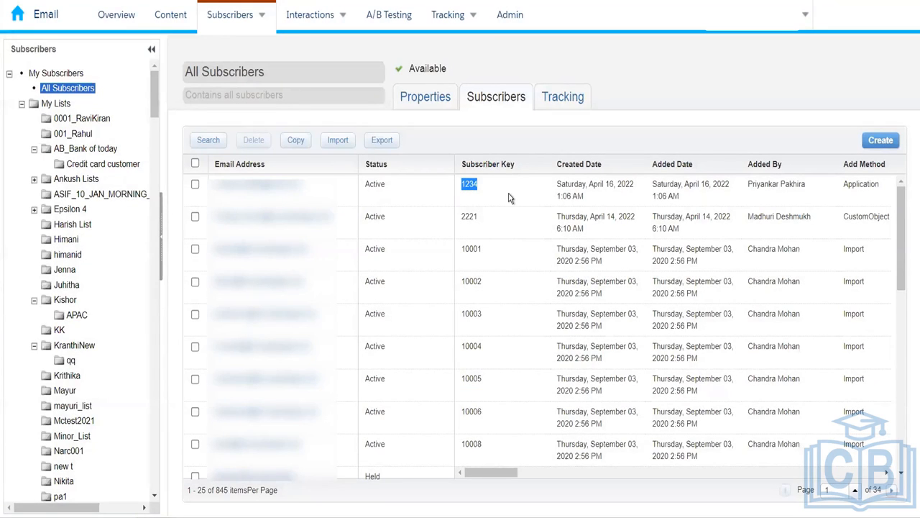
click(881, 140)
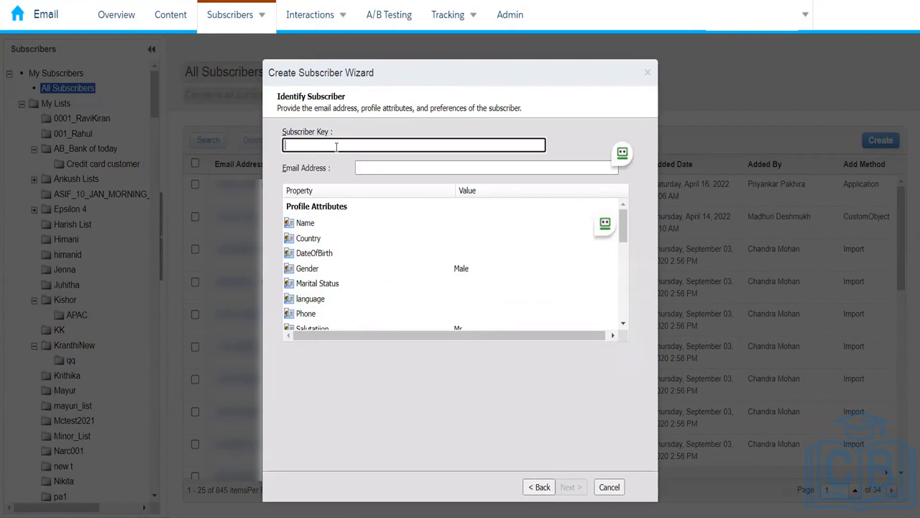
- Enter subscriber key 1234 and an e-mail address, then continue, hitting a duplicate-key warning
text(1234)
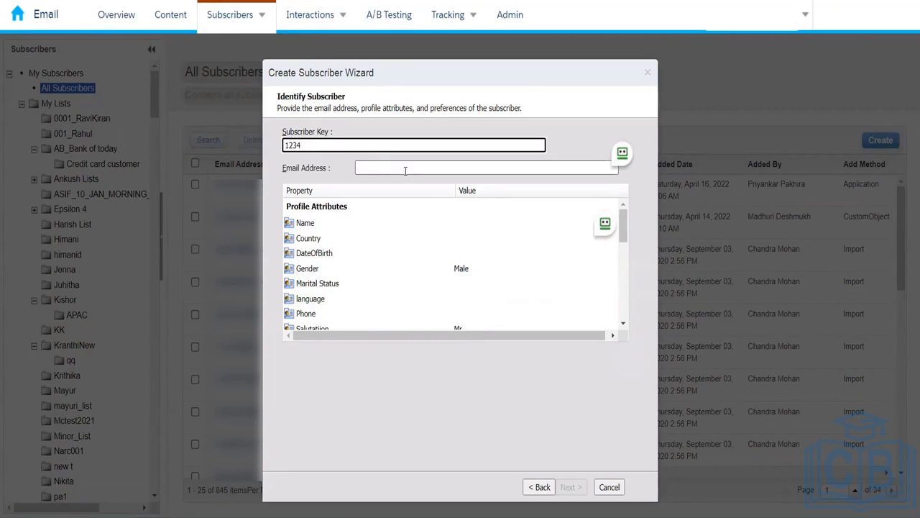
click(406, 167)
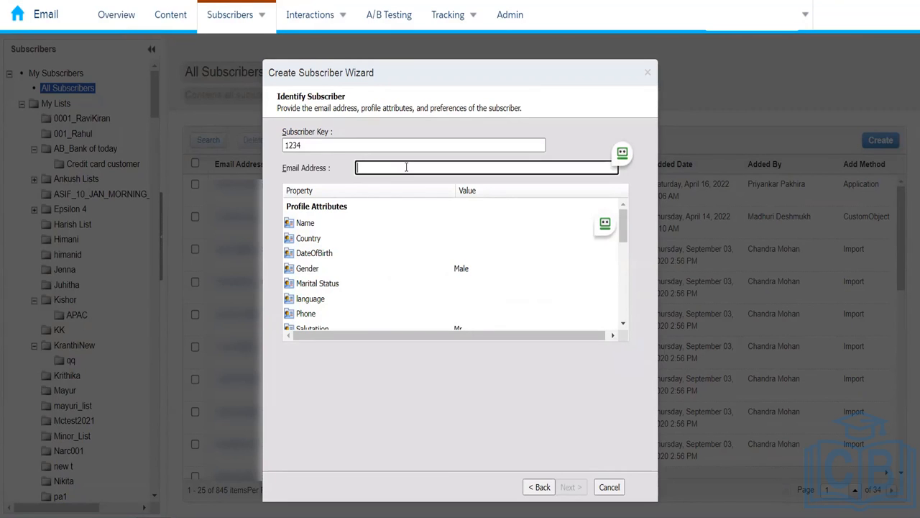
text(sfmc)
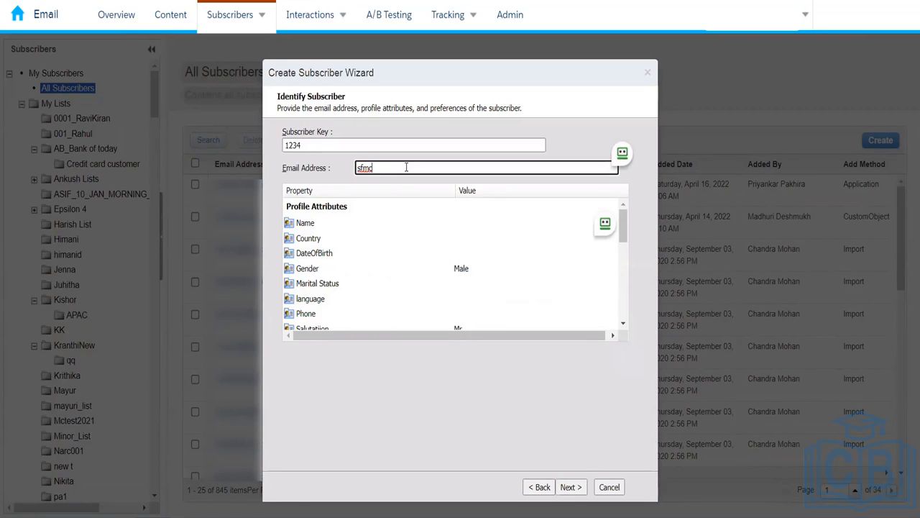
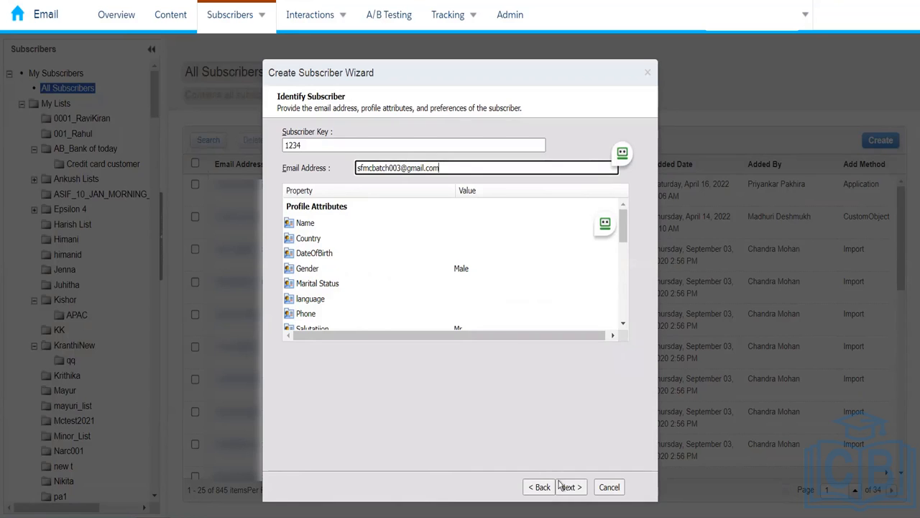
click(565, 487)
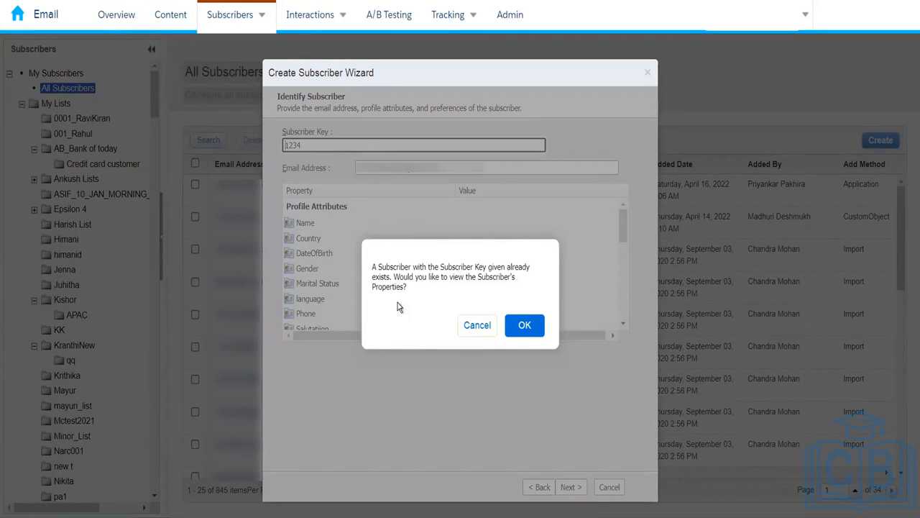
- Dismiss the warning, change the subscriber key to B-4001, and re-enter the e-mail address
click(469, 325)
click(312, 148)
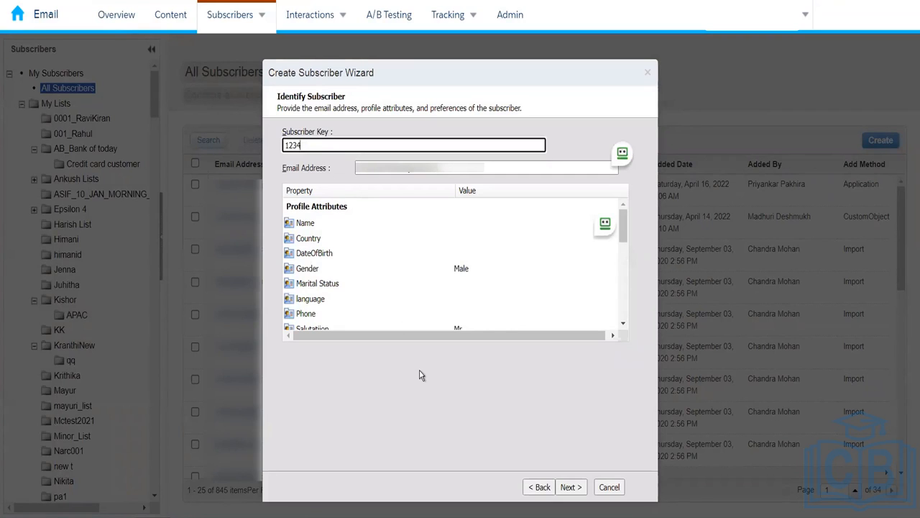
key(BackSpace)
key(BackSpace)
key(BackSpace)
key(BackSpace)
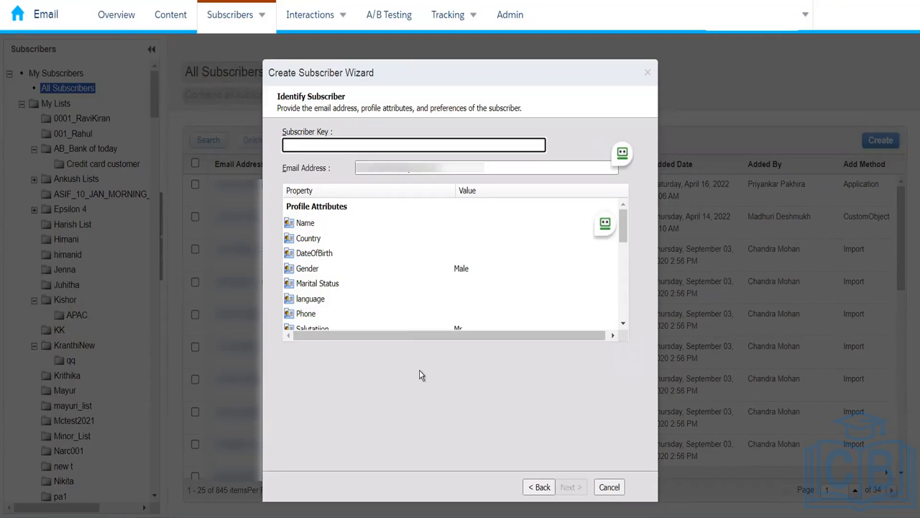
text(B)
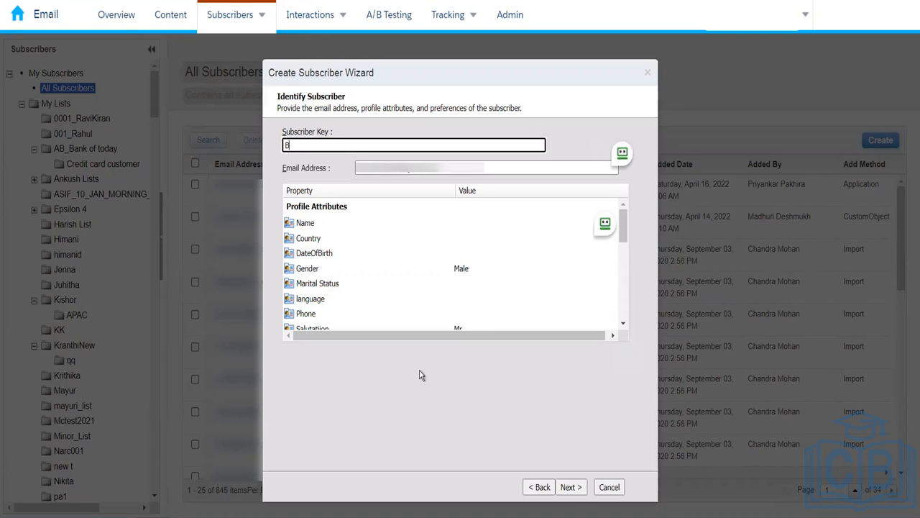
text(-)
text(4001)
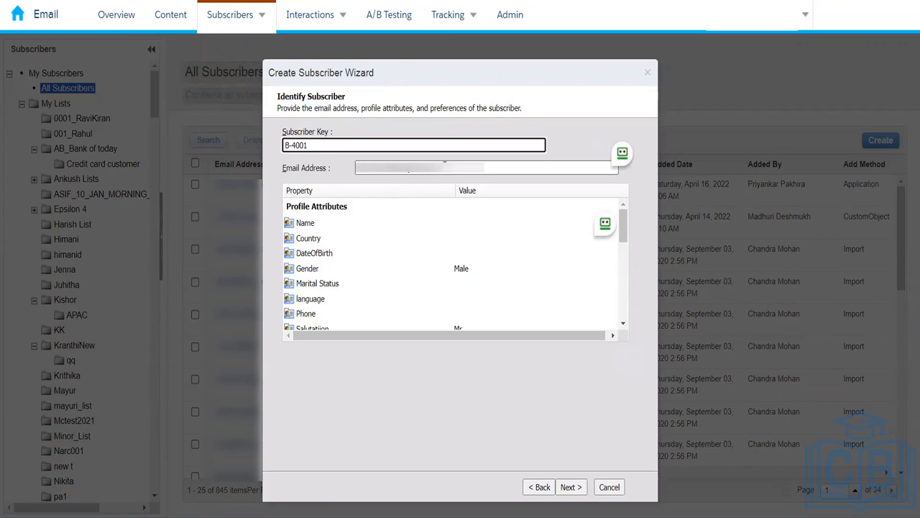
key(Tab)
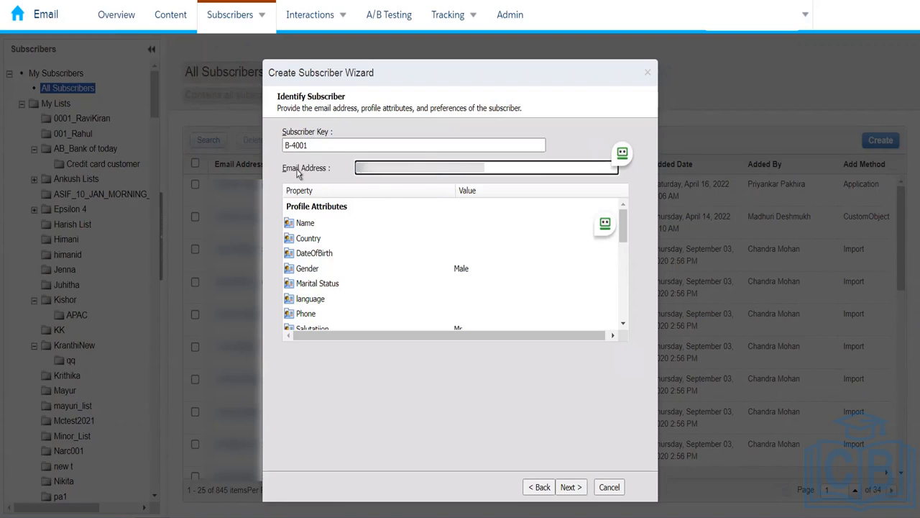
text(***)
key(BackSpace)
key(BackSpace)
key(BackSpace)
text(**********)
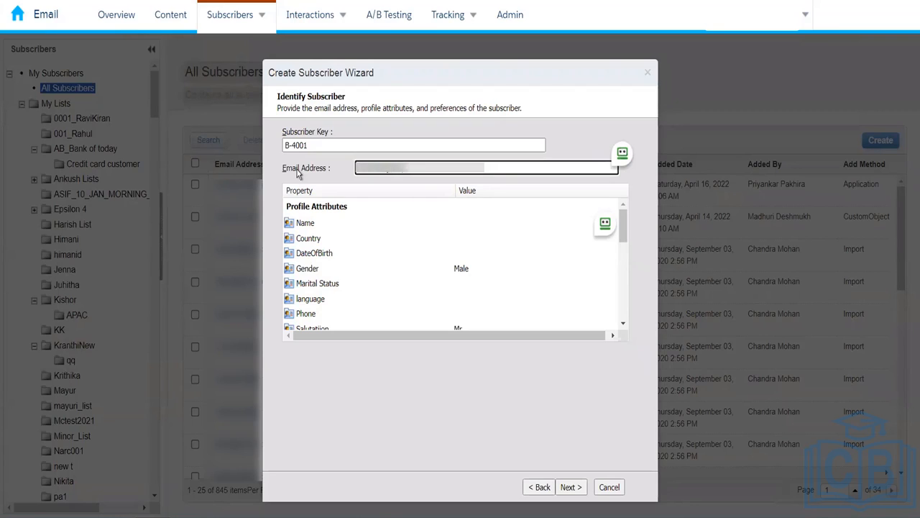
text(**)
click(401, 422)
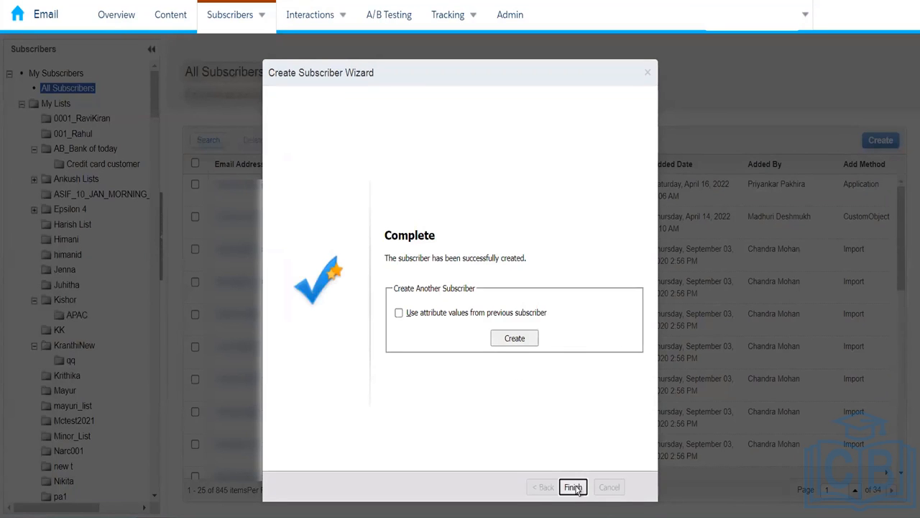
- Finish the wizard, check All Subscribers properties, and open the 0001_RaviKiran list
click(573, 487)
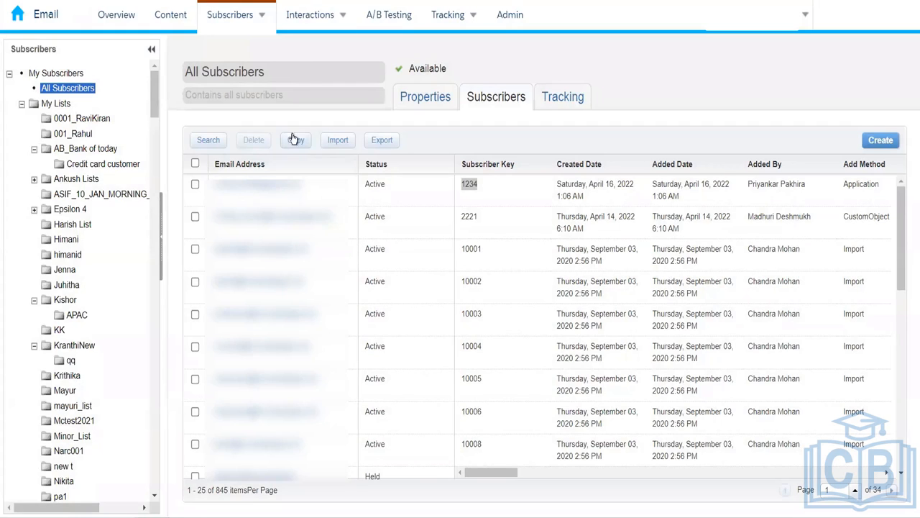
click(421, 95)
click(89, 120)
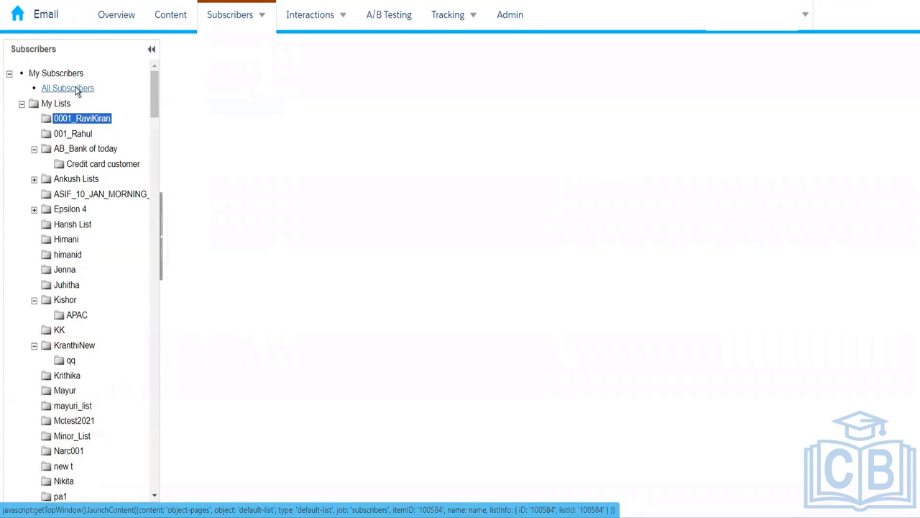
- Reselect All Subscribers, confirm its 846-subscriber total, and bring up Search Subscribers
click(76, 87)
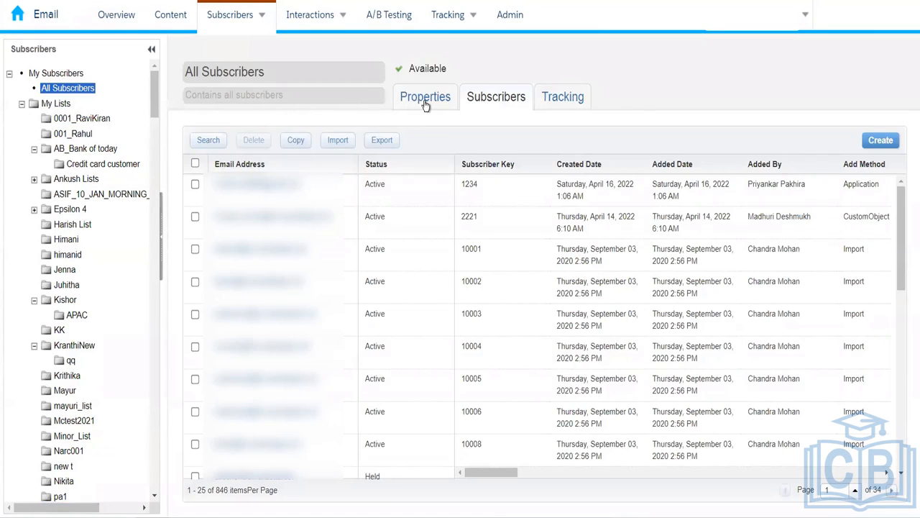
click(426, 105)
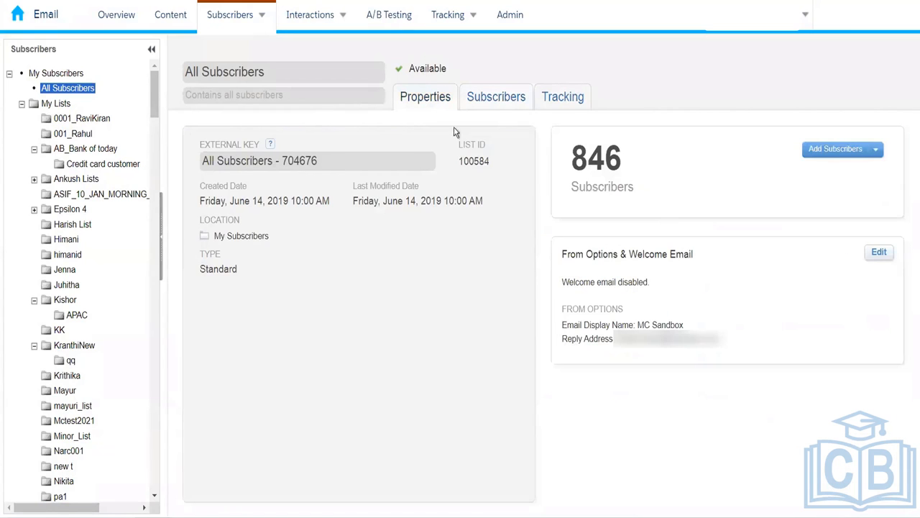
click(496, 97)
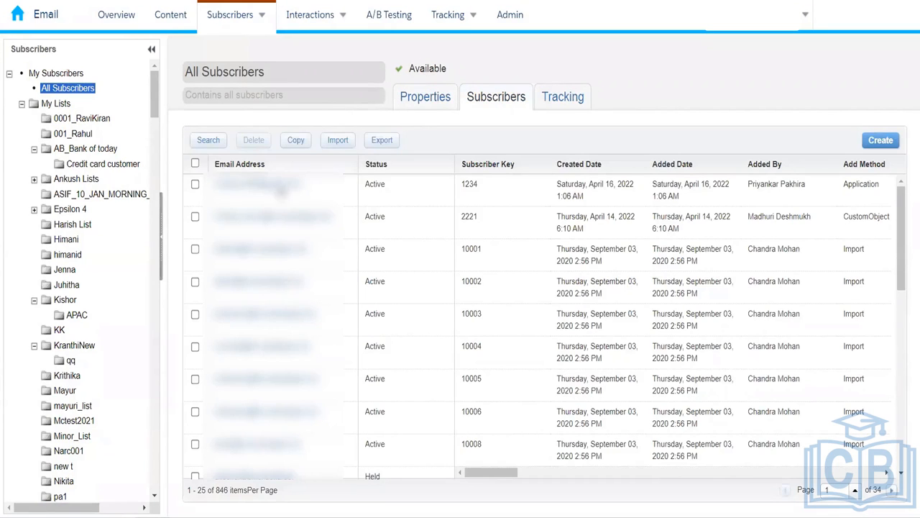
click(207, 142)
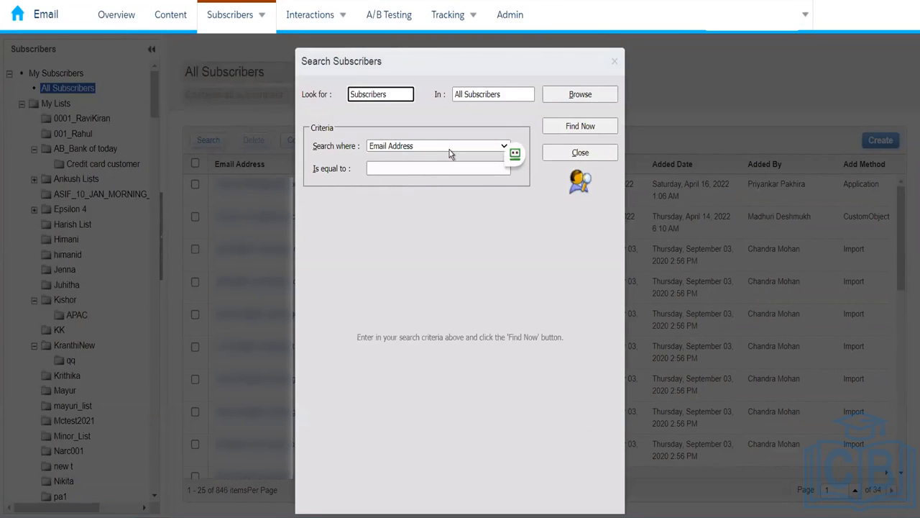
- Search by Subscriber Key equal to b-4001 and view the found subscriber's properties
click(449, 146)
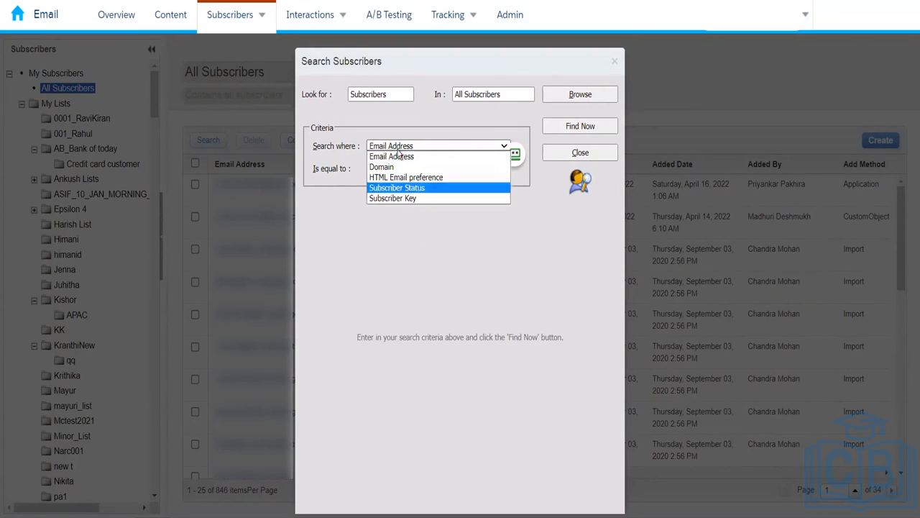
click(399, 200)
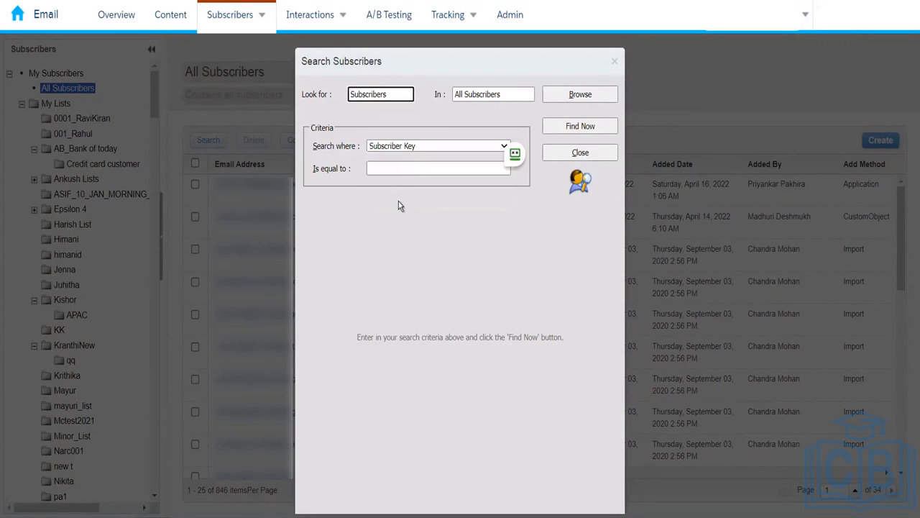
click(410, 168)
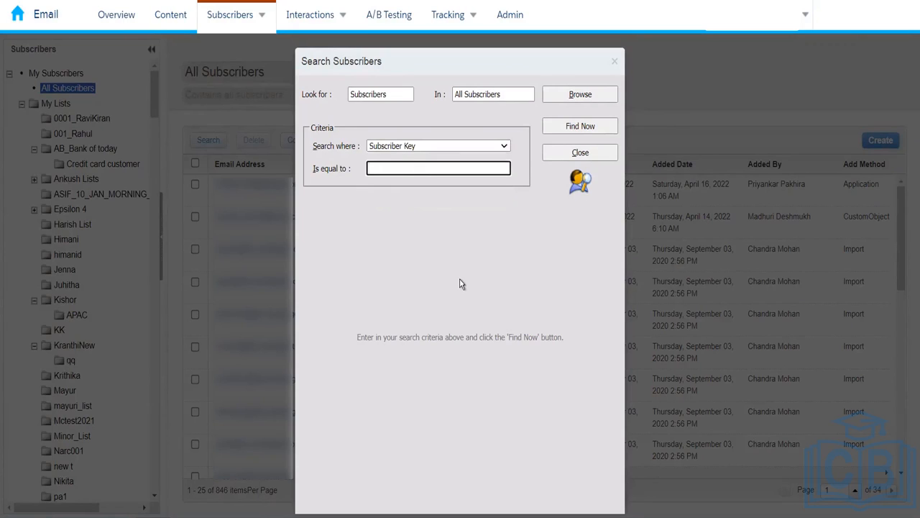
text(b-4001)
click(576, 132)
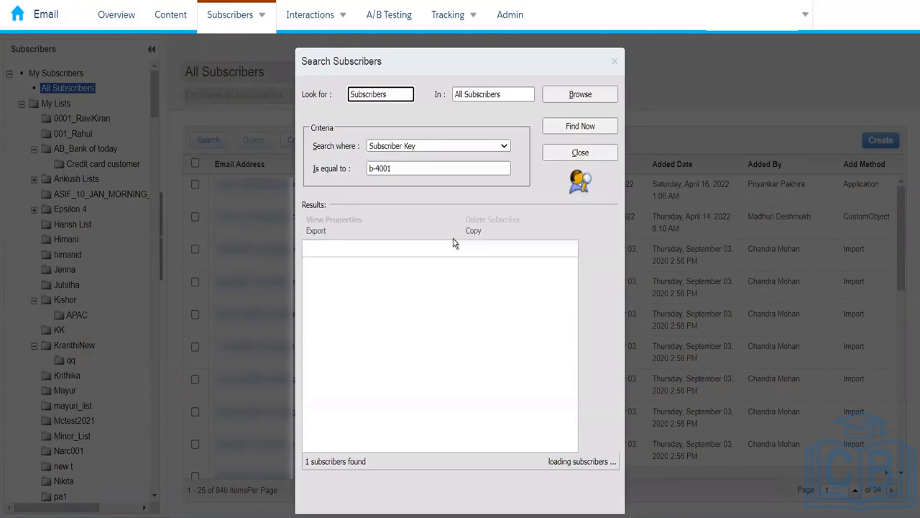
click(375, 278)
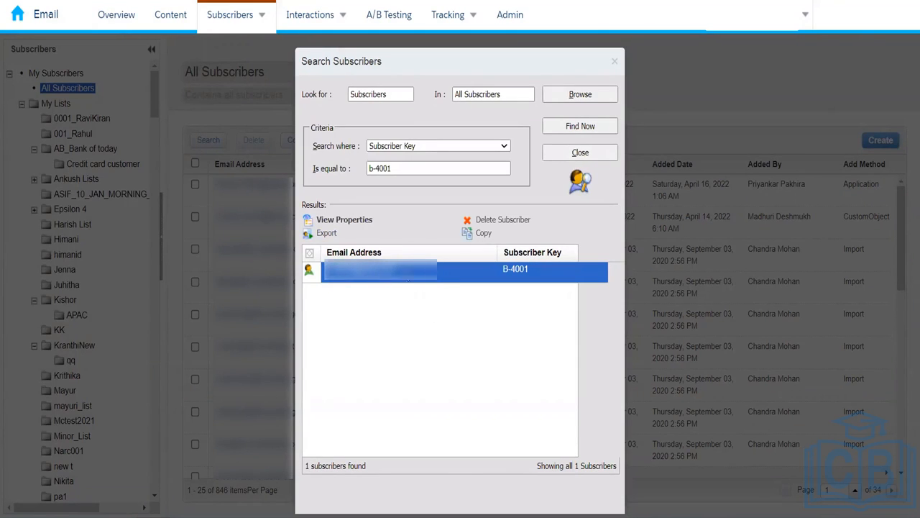
click(358, 220)
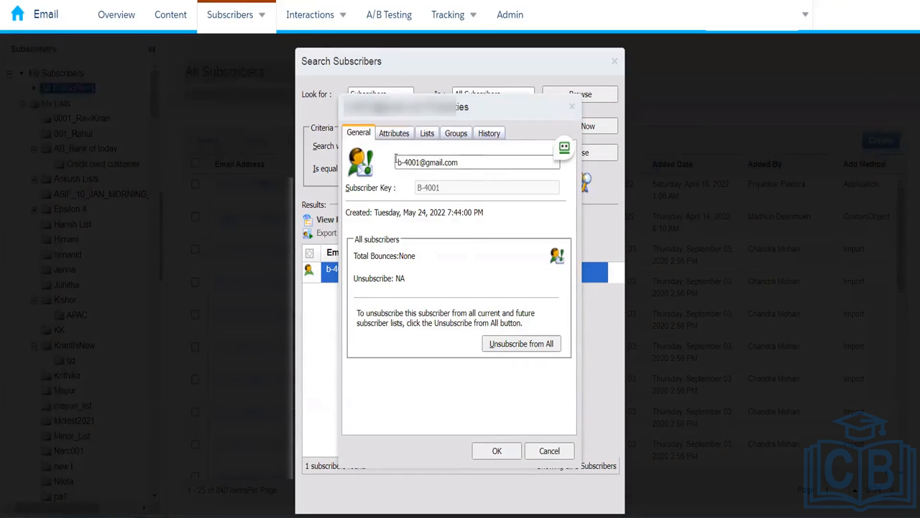
click(394, 133)
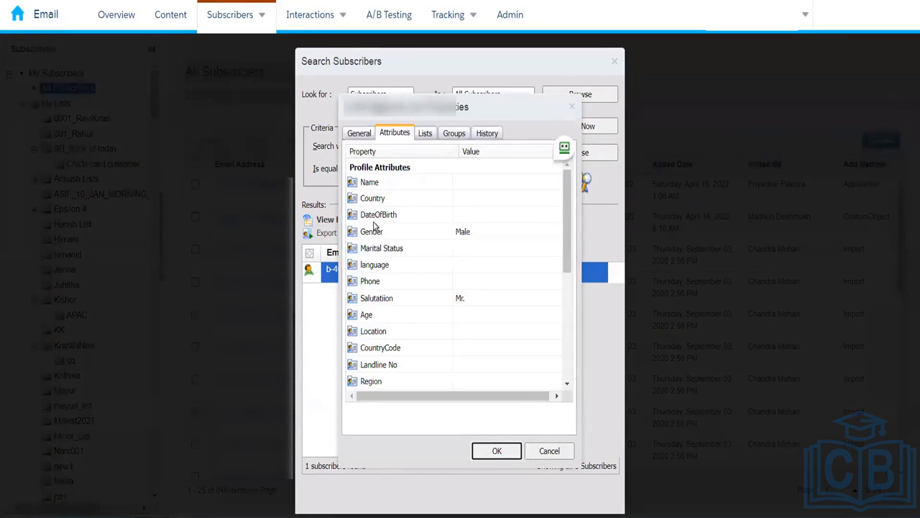
drag(568, 252, 561, 338)
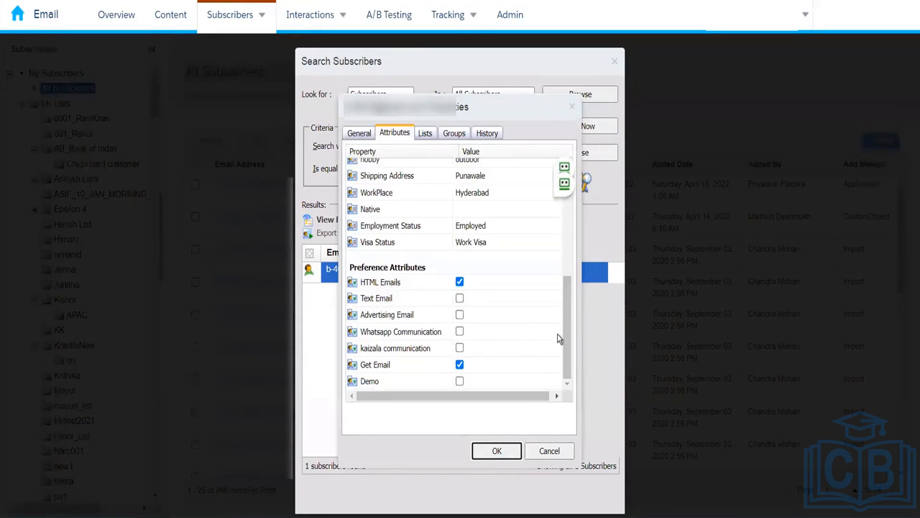
drag(567, 338, 566, 169)
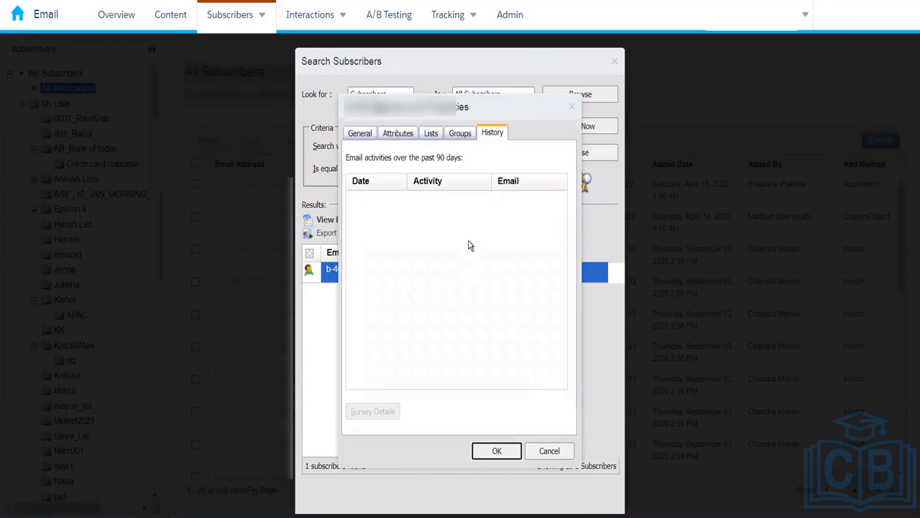
click(550, 451)
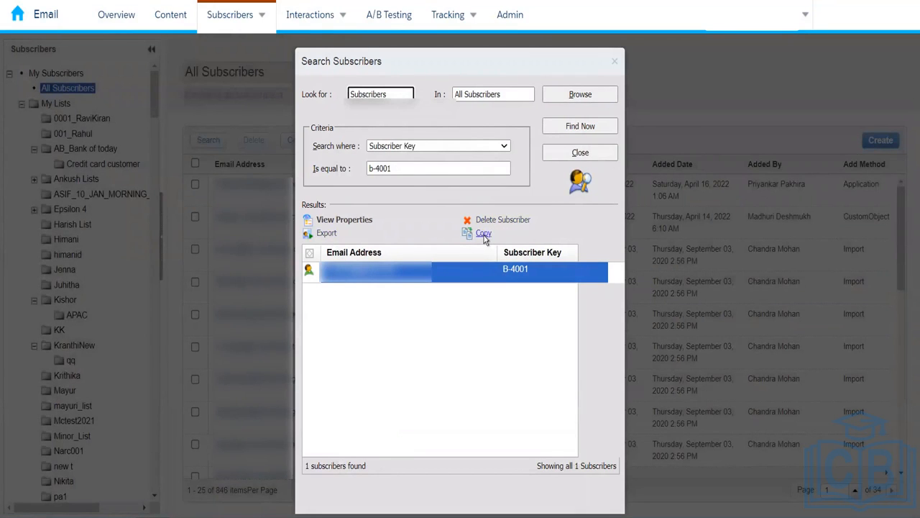
- Close Search Subscribers, then tick and untick the first row in the 846-subscriber table
click(615, 64)
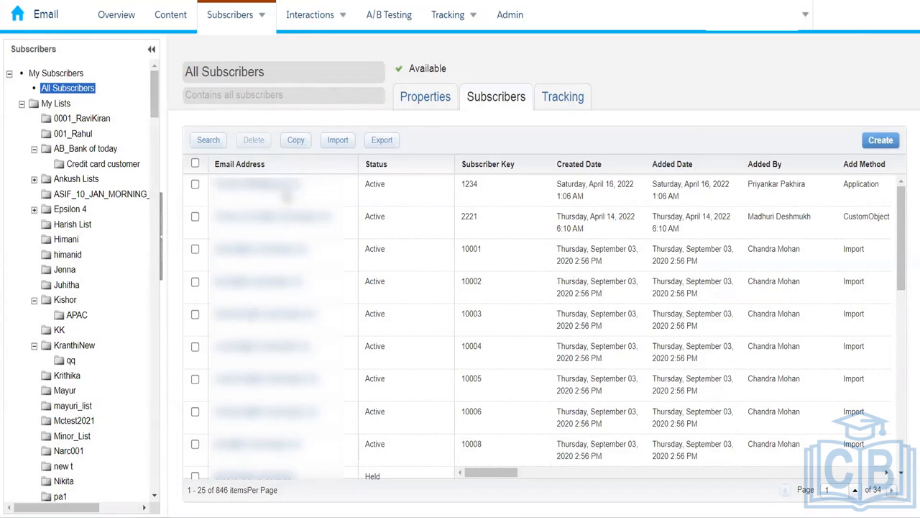
click(195, 184)
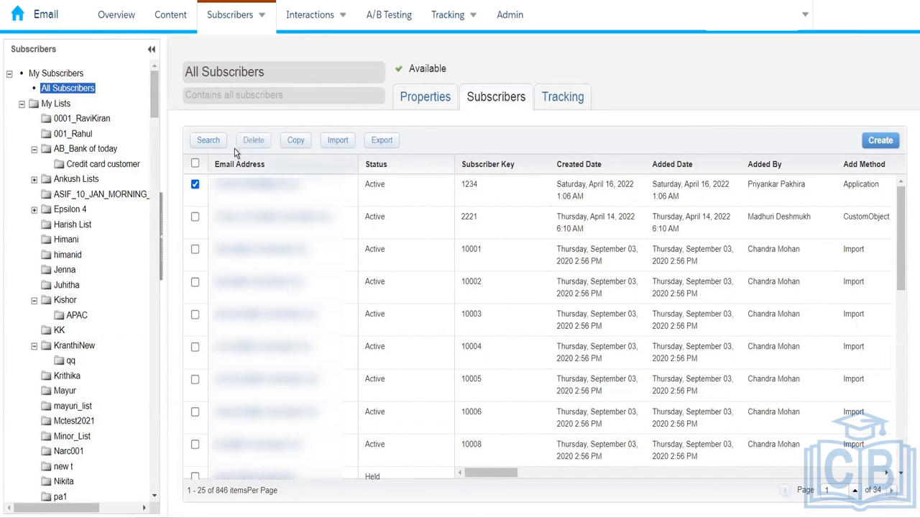
click(195, 184)
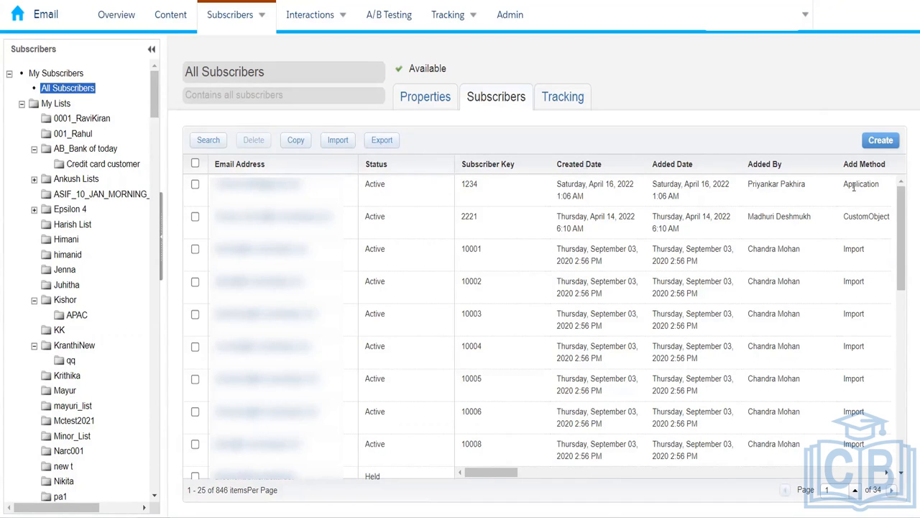
- Review the All Subscribers Tracking overview, then return to the subscriber table
click(564, 101)
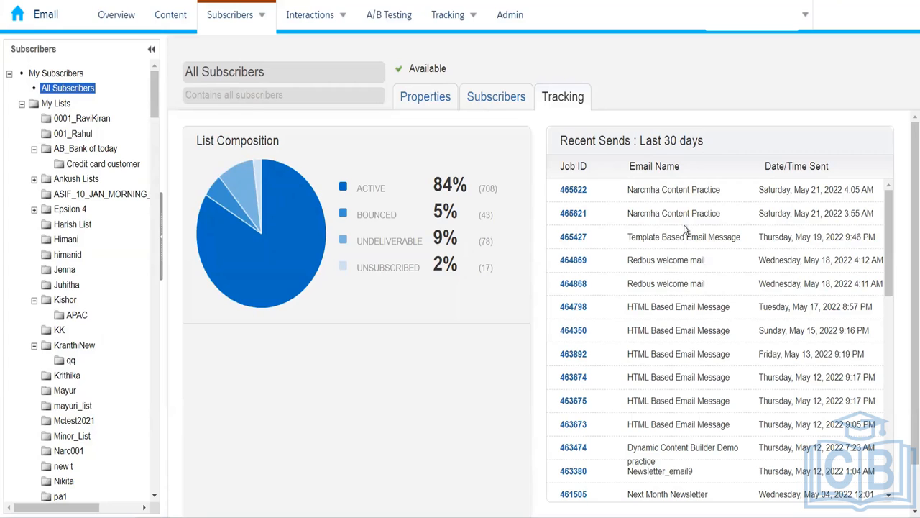
click(489, 101)
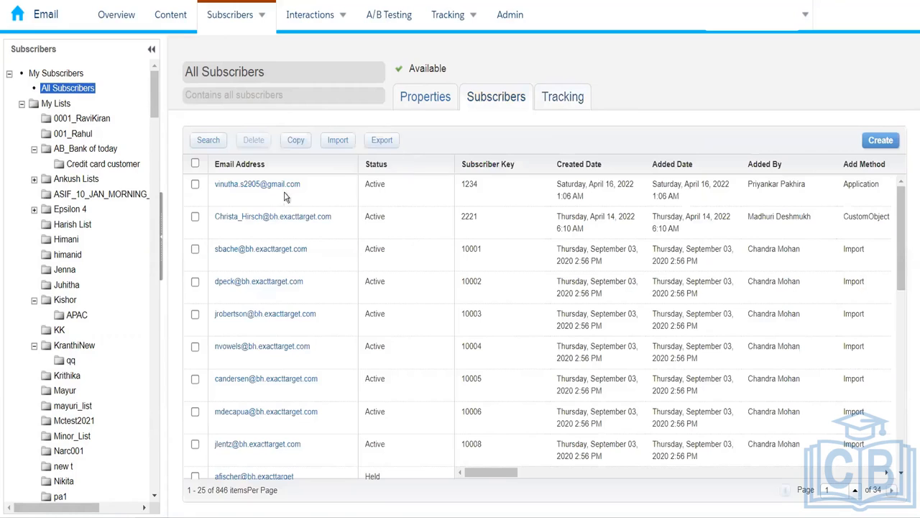
- Open the 0001_RaviKiran folder to see Test_List_1 with 3 subscribers
click(82, 120)
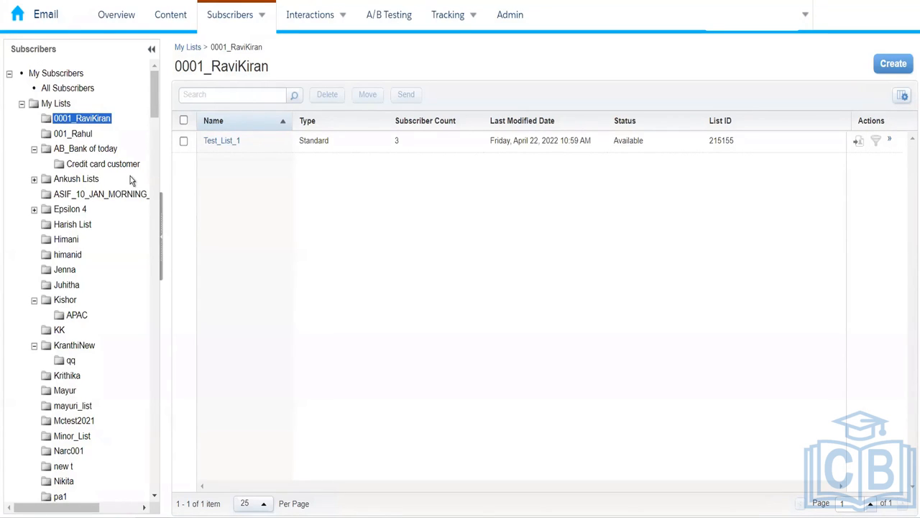
click(84, 119)
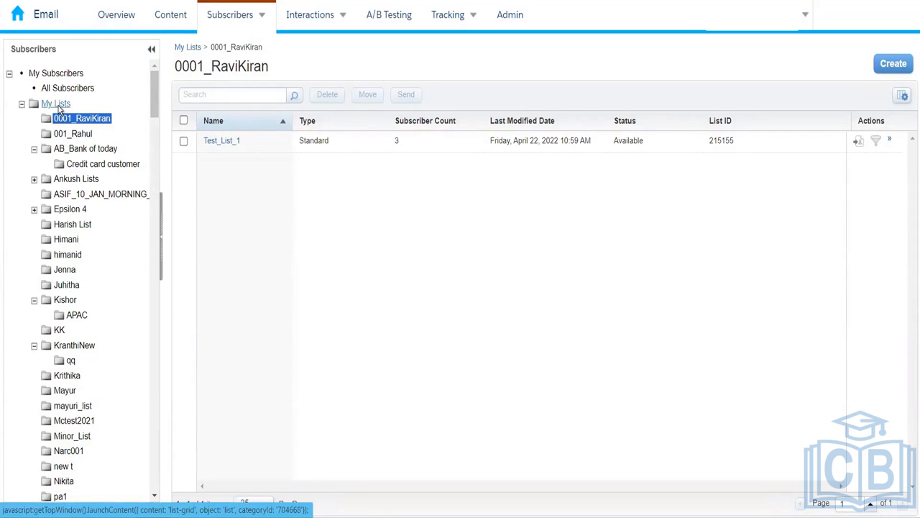
- Add a new folder under My Lists and scroll to its default 'new treenode' entry
right_click(60, 108)
click(60, 108)
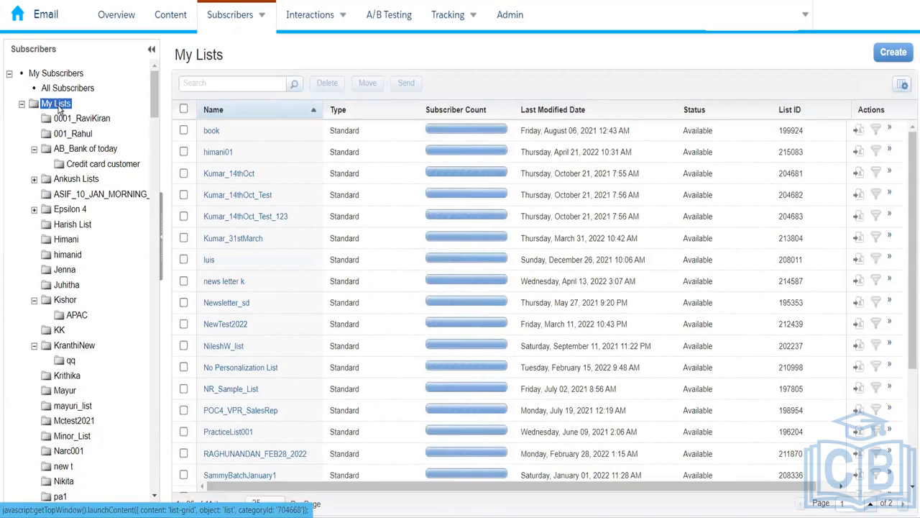
right_click(60, 108)
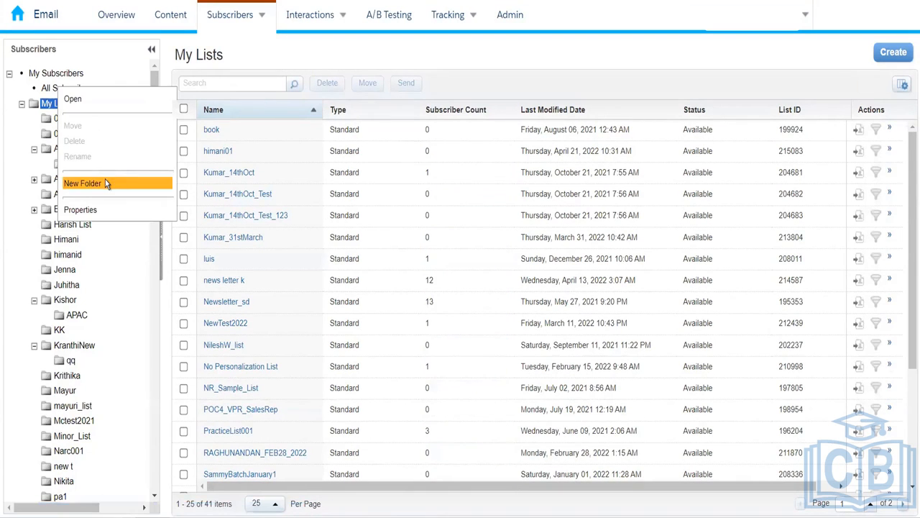
click(105, 181)
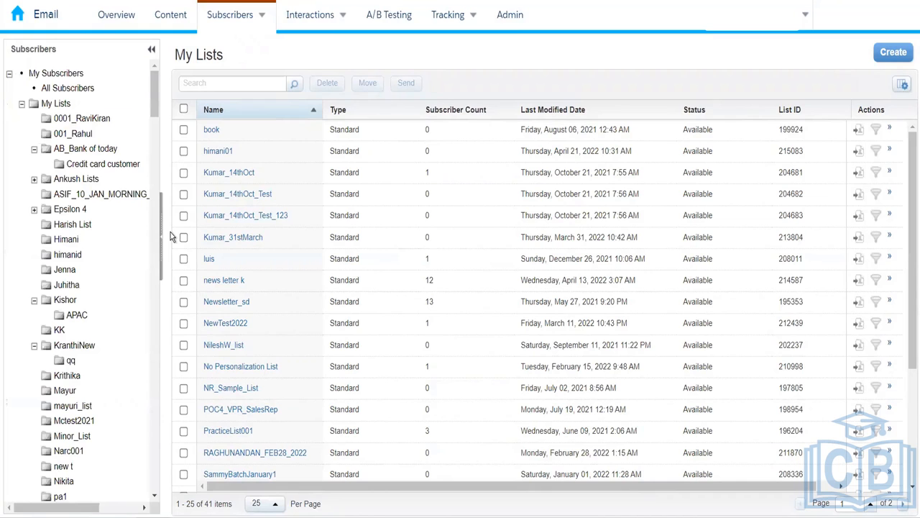
drag(153, 104, 156, 171)
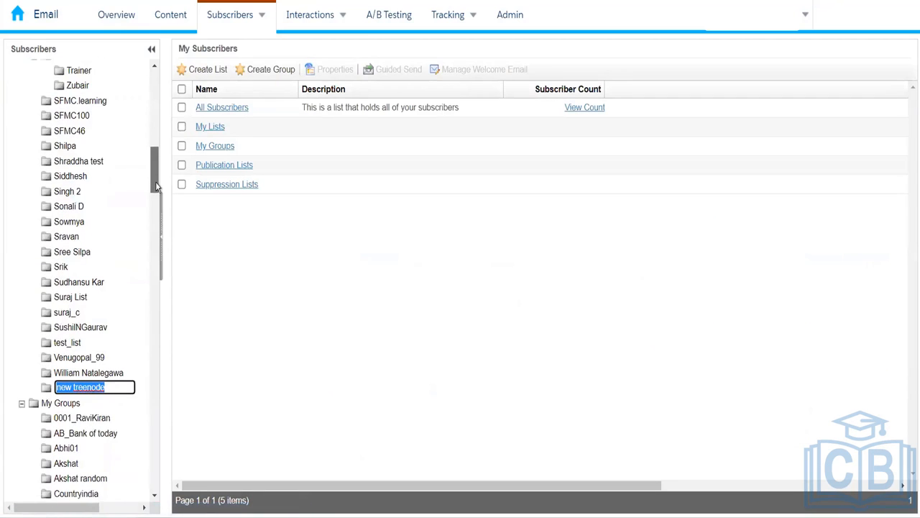
- Rename the new My Lists folder to 004_Rahul and open it, showing 0 items
text(004)
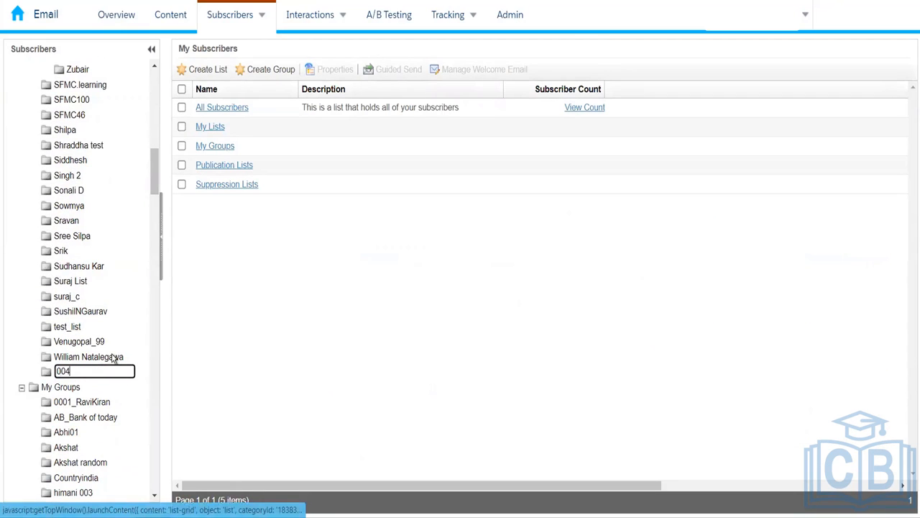
text(_Rahul)
click(152, 187)
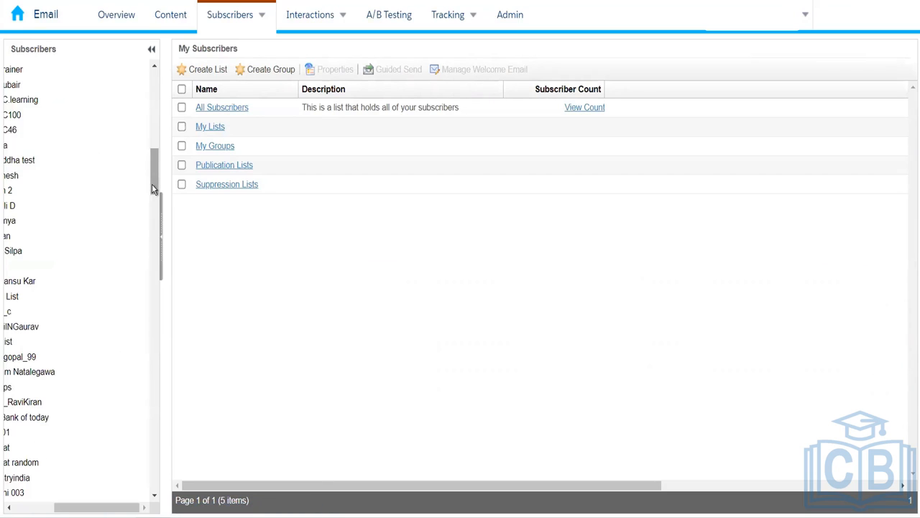
drag(100, 510, 58, 511)
drag(151, 179, 159, 96)
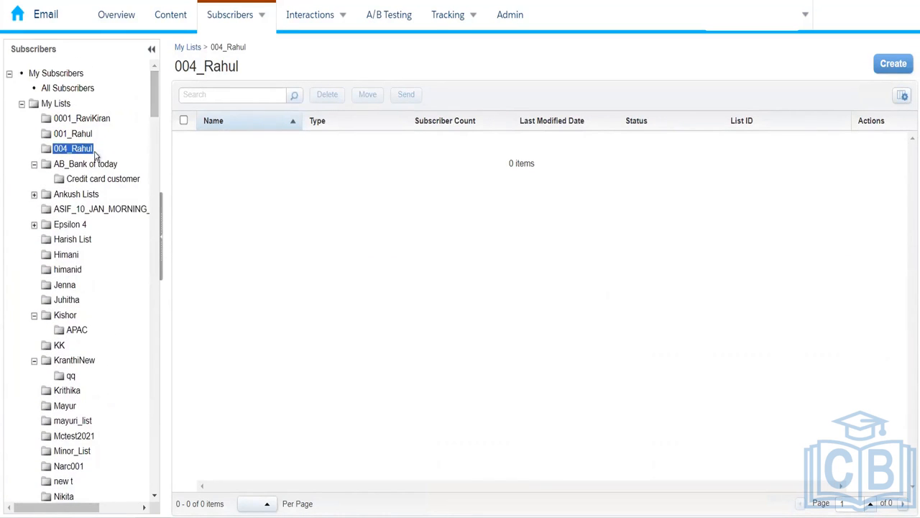
- Create a standard list named Amazon_Electronics in folder 004_Rahul and save it
click(890, 65)
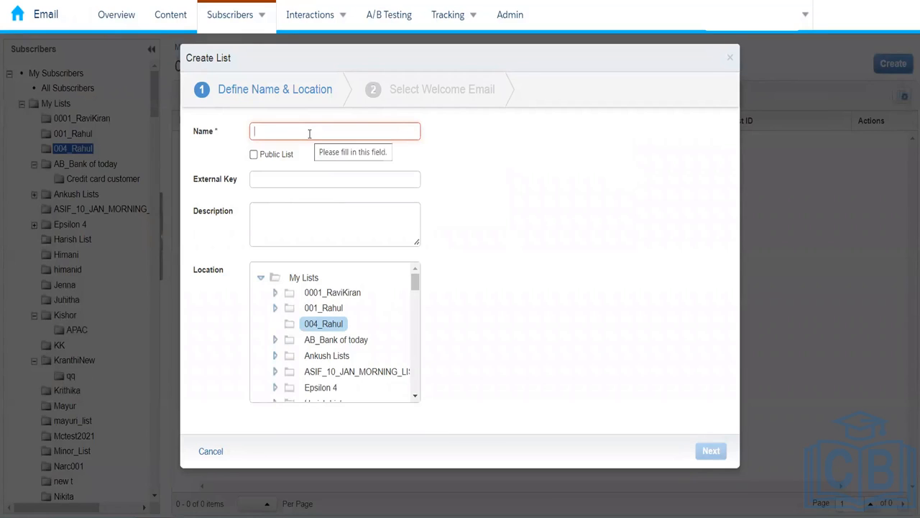
text(Amaz)
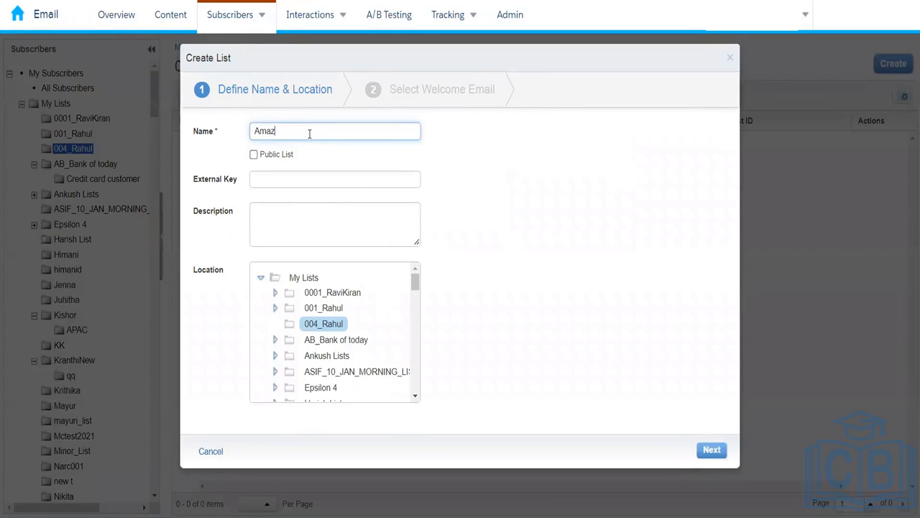
text(on_Menwear_)
key(BackSpace)
click(443, 181)
click(303, 132)
text(s)
click(448, 187)
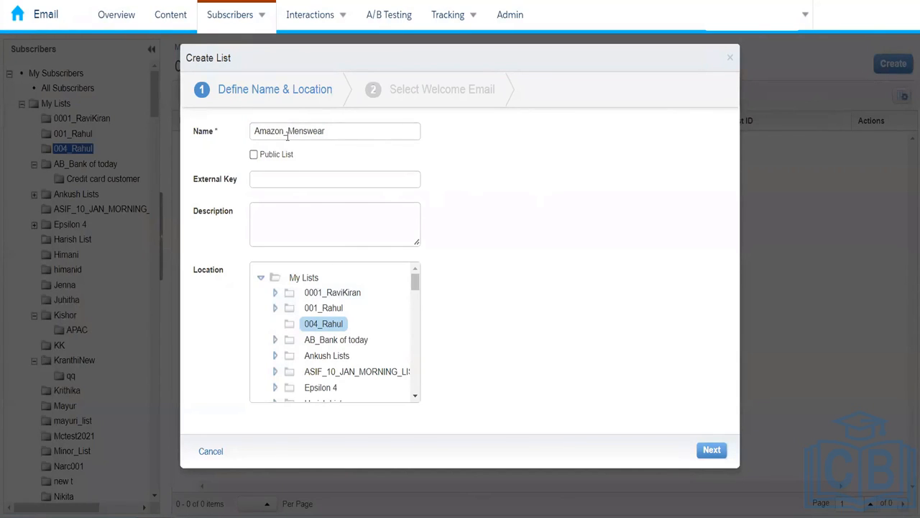
drag(288, 135, 427, 149)
text(E)
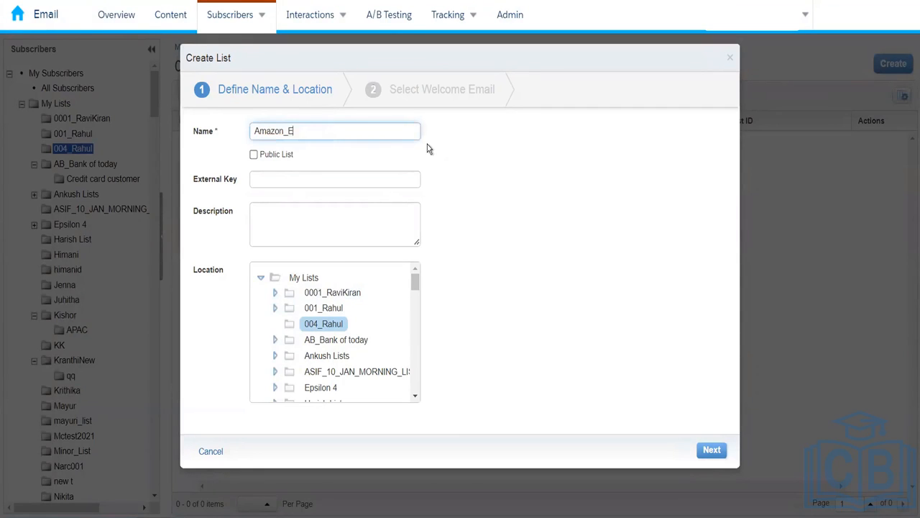
text(lectronics)
click(455, 155)
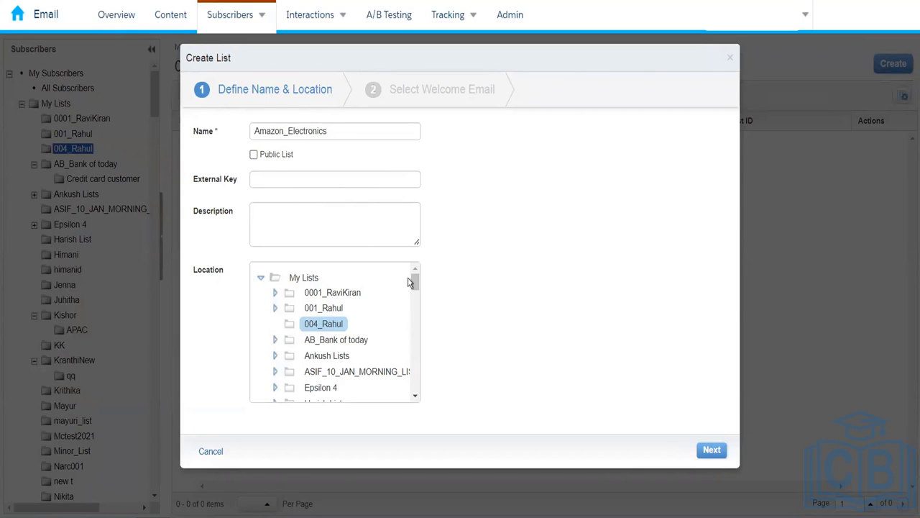
click(712, 452)
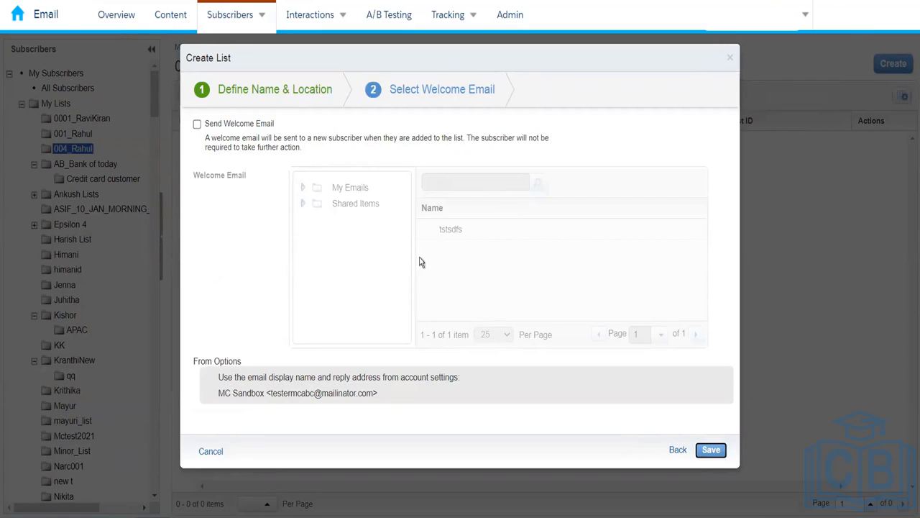
click(712, 452)
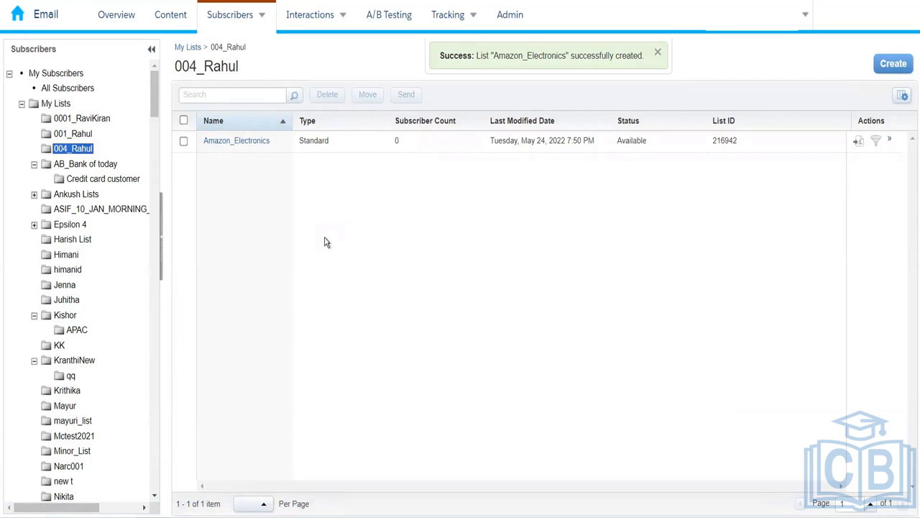
- Open the Amazon_Electronics list and scroll its Subscribers table, confirming 0 items
click(245, 144)
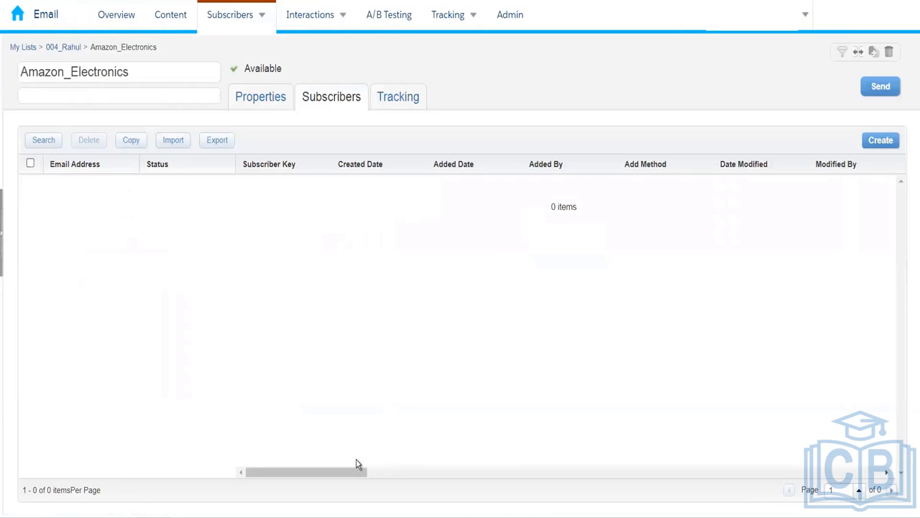
drag(348, 472, 19, 452)
drag(341, 476, 77, 477)
- Open Profile Management and review its 20 attributes, ticking and unticking Email Address and Marital Status
mouse_move(237, 23)
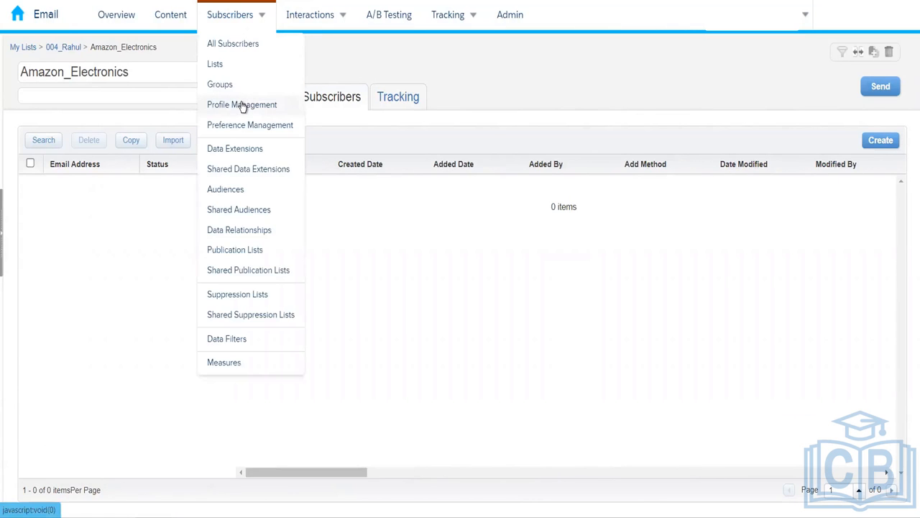
click(253, 147)
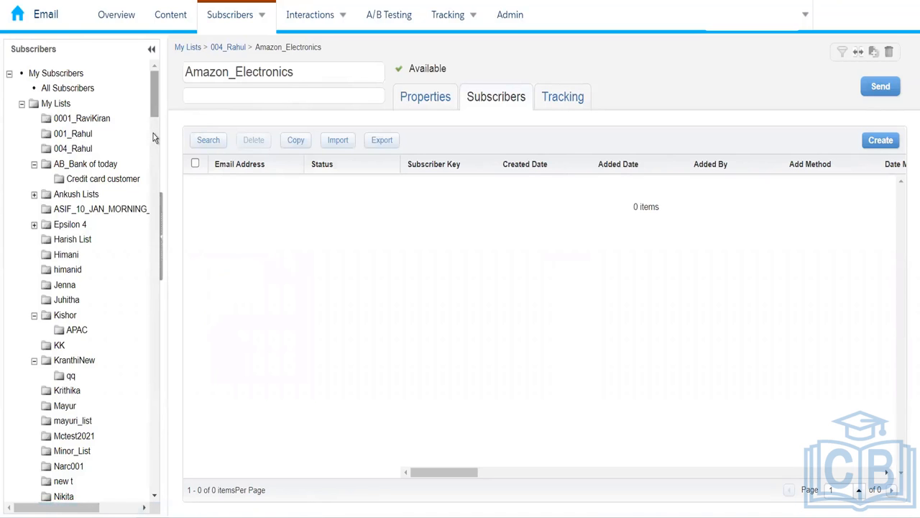
scroll(153, 133, down, 4)
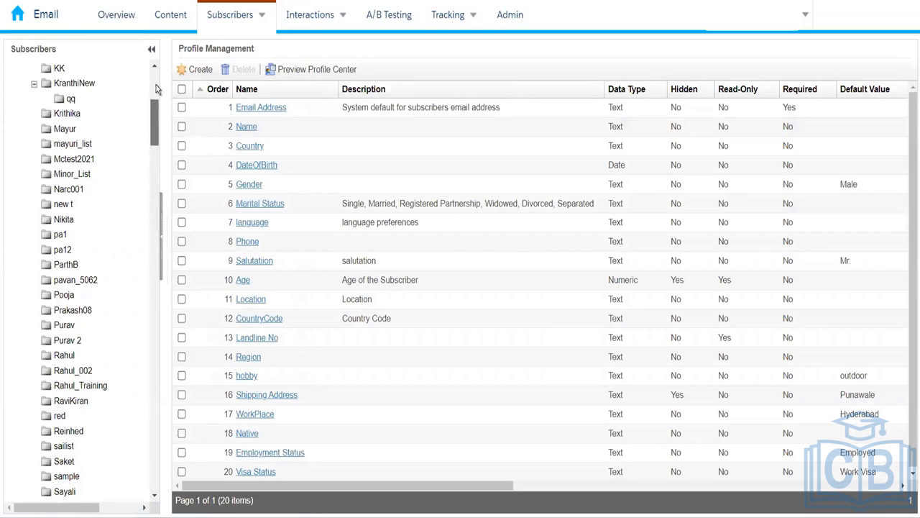
scroll(156, 85, up, 4)
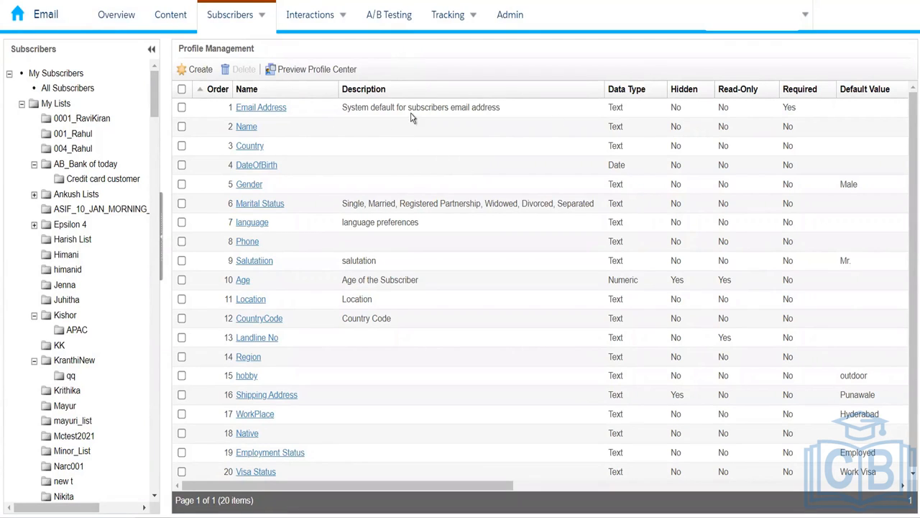
click(181, 107)
click(182, 109)
click(182, 204)
click(182, 205)
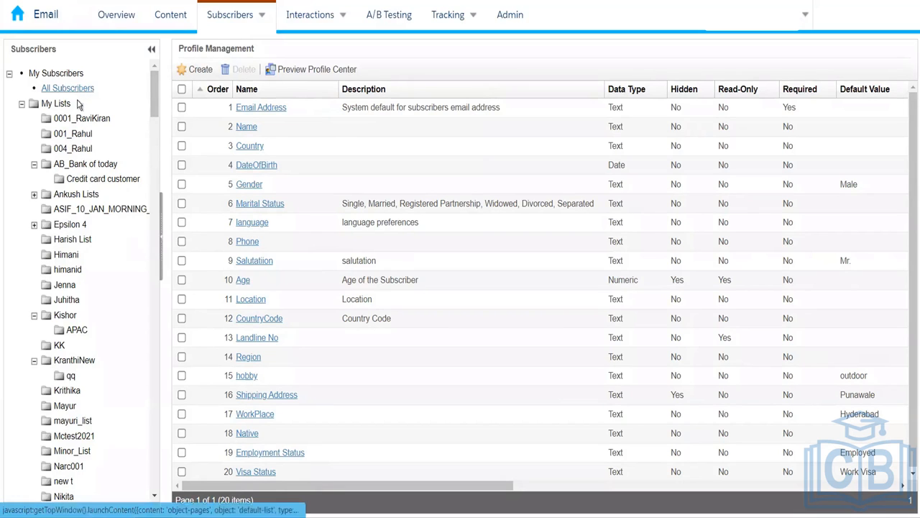
- Reopen Amazon_Electronics from 004_Rahul and scroll its empty grid through columns such as Visa Status
click(72, 149)
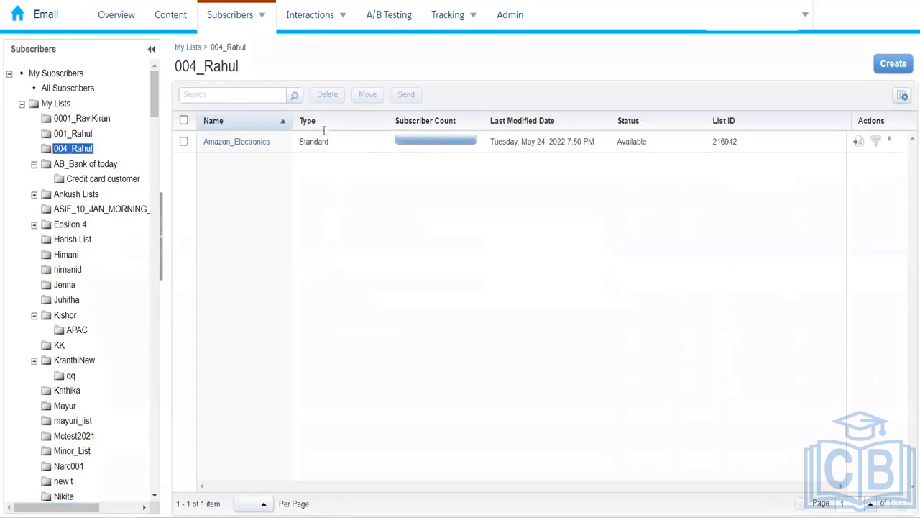
click(258, 147)
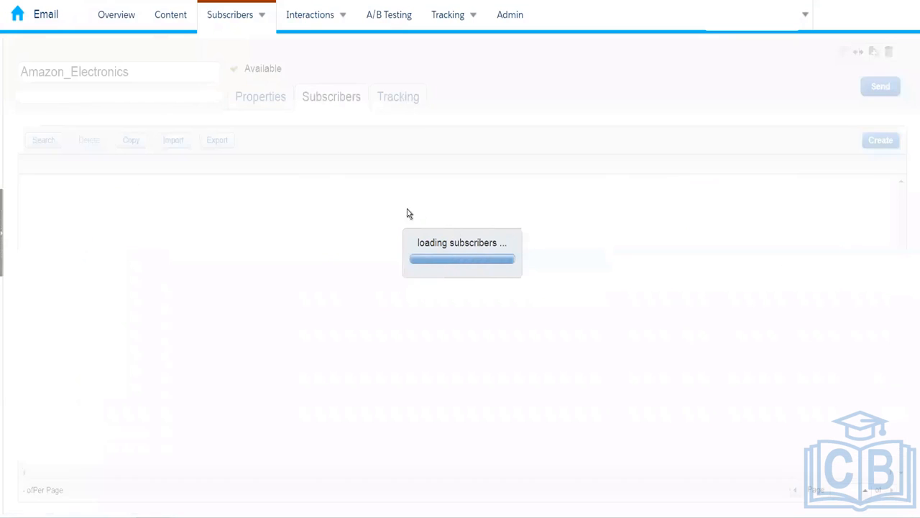
drag(343, 472, 872, 446)
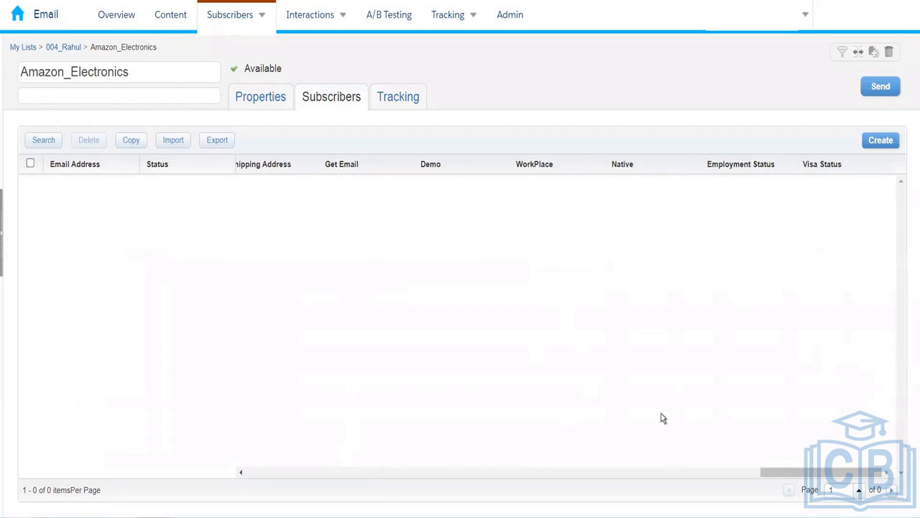
drag(798, 473, 217, 415)
- Return to Profile Management to view the 20 subscriber attributes, Email Address to Visa Status
click(225, 24)
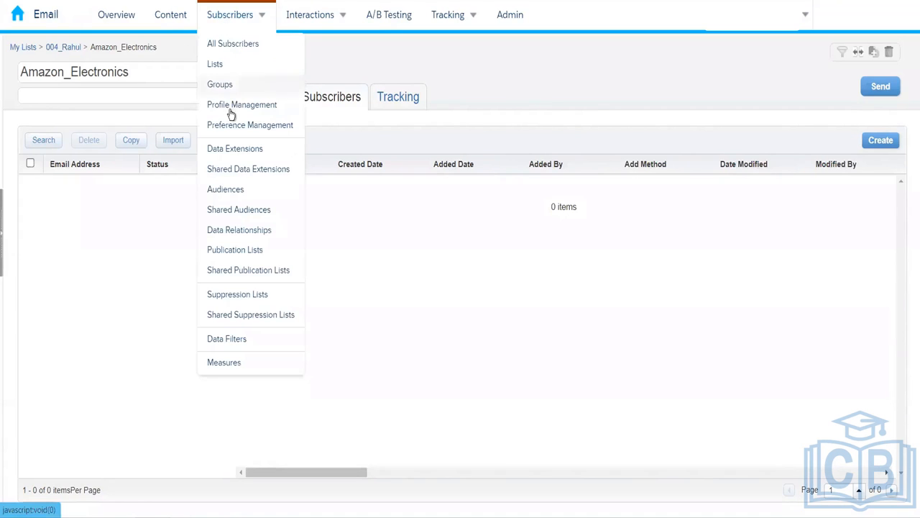
click(236, 148)
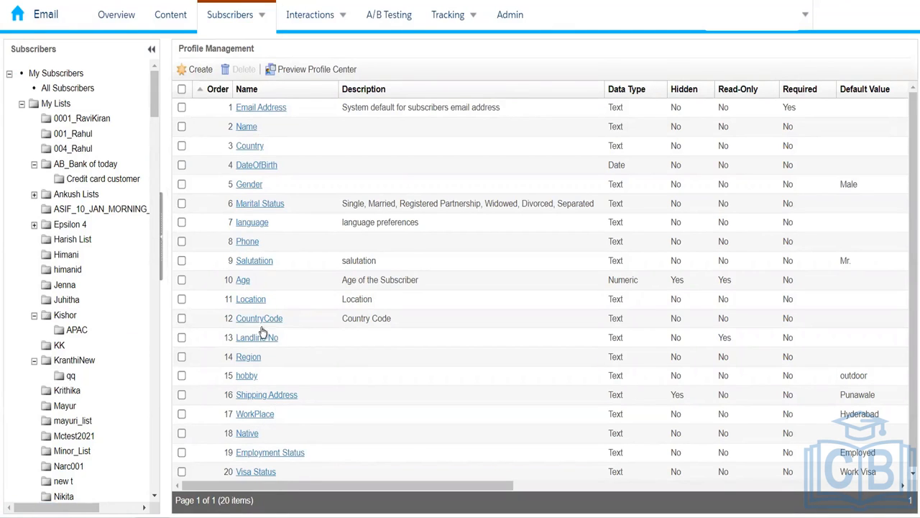
- View the seven Preference Management preferences, then go back to the 004_Rahul folder
mouse_move(245, 17)
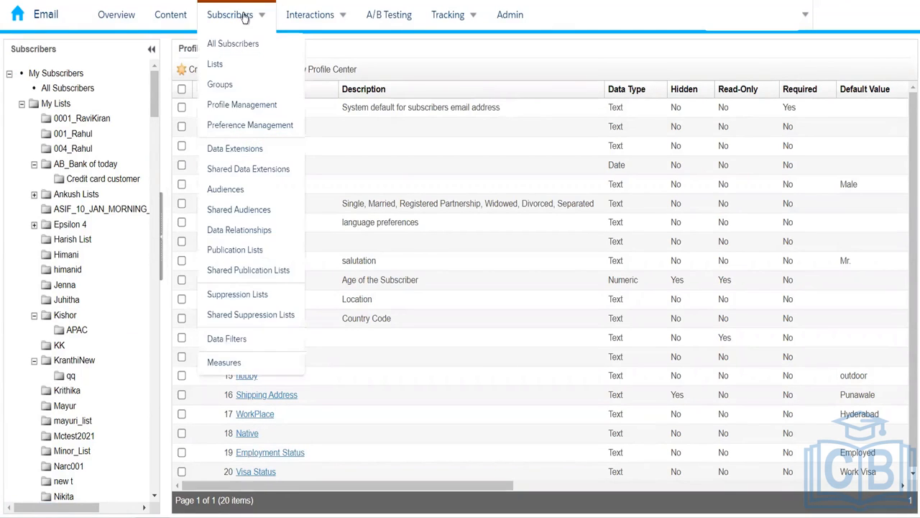
click(239, 127)
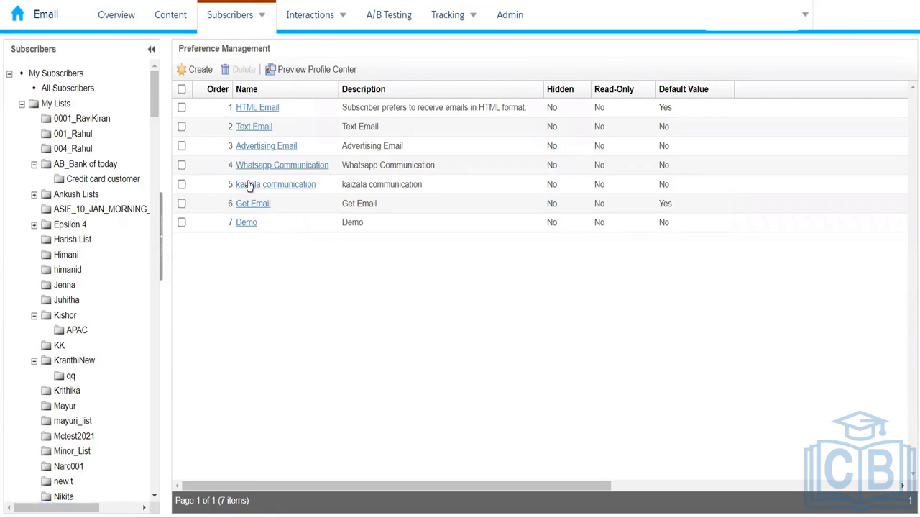
click(80, 149)
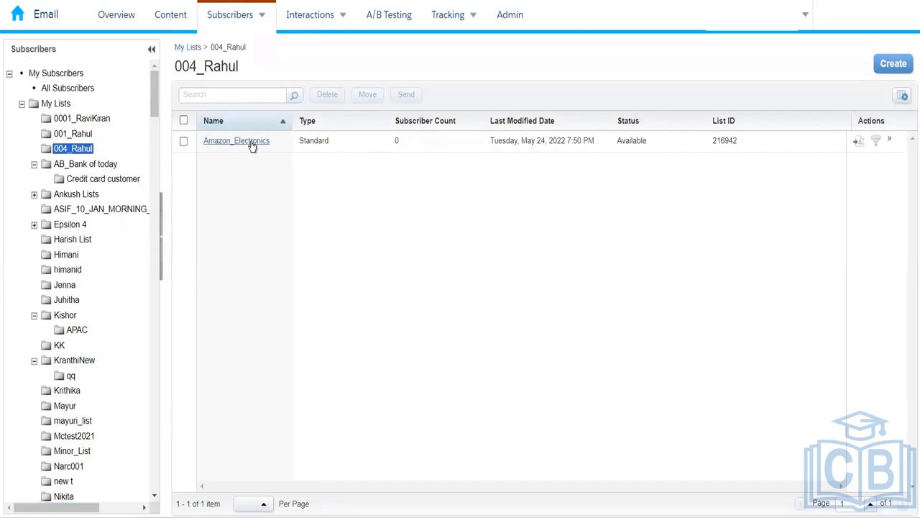
- Open Amazon_Electronics and scroll its columns right and back, confirming 0 subscribers
click(251, 142)
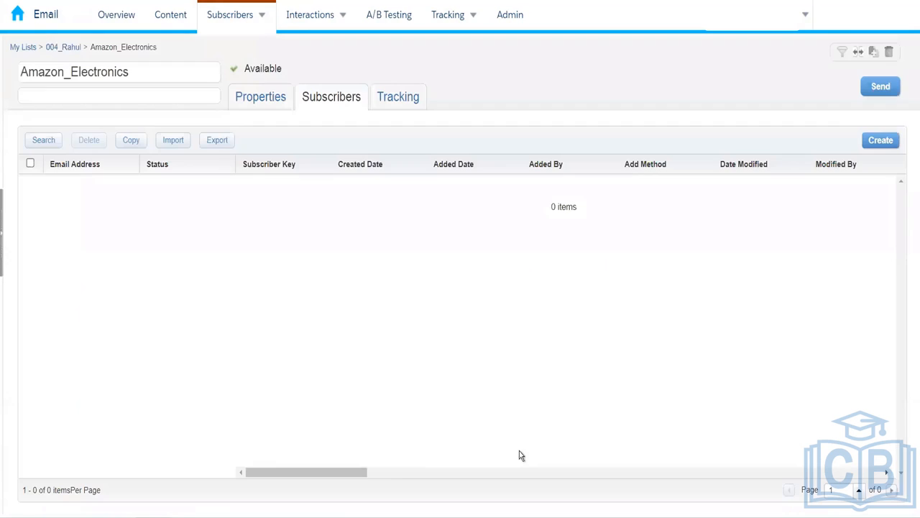
drag(359, 472, 784, 474)
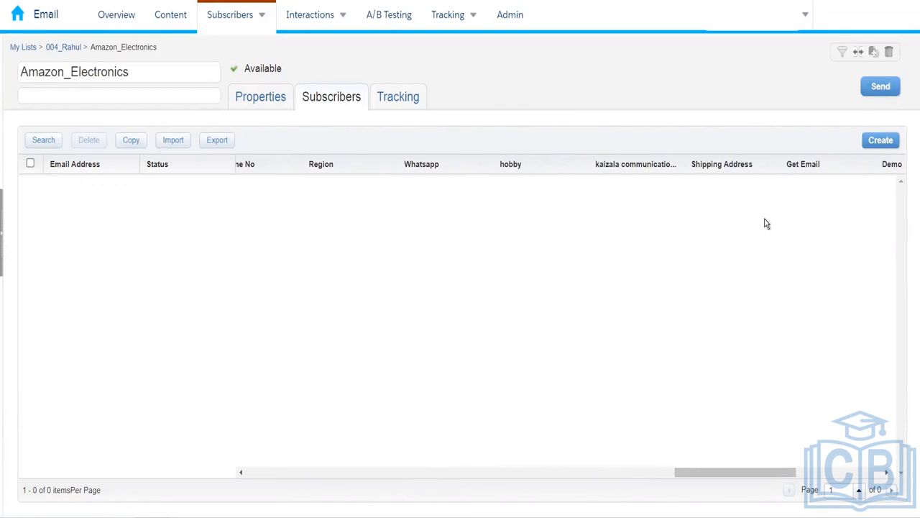
drag(759, 473, 794, 472)
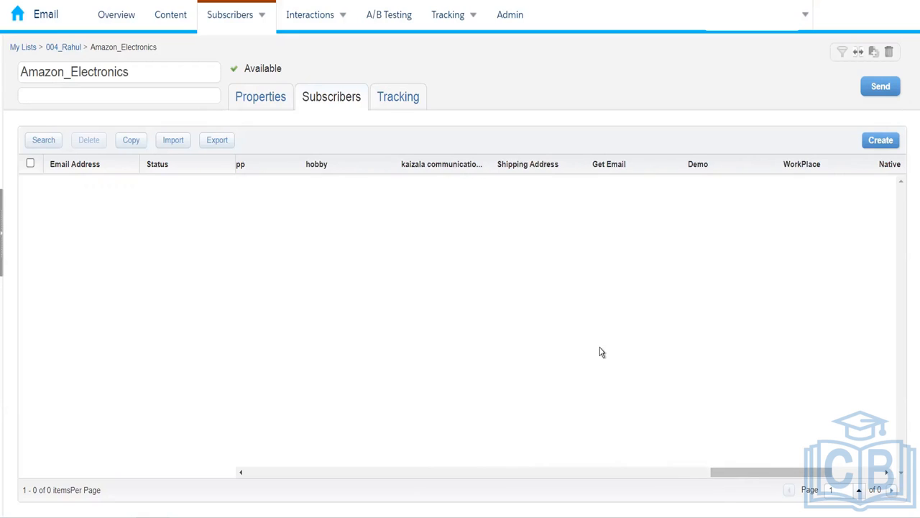
drag(748, 473, 268, 415)
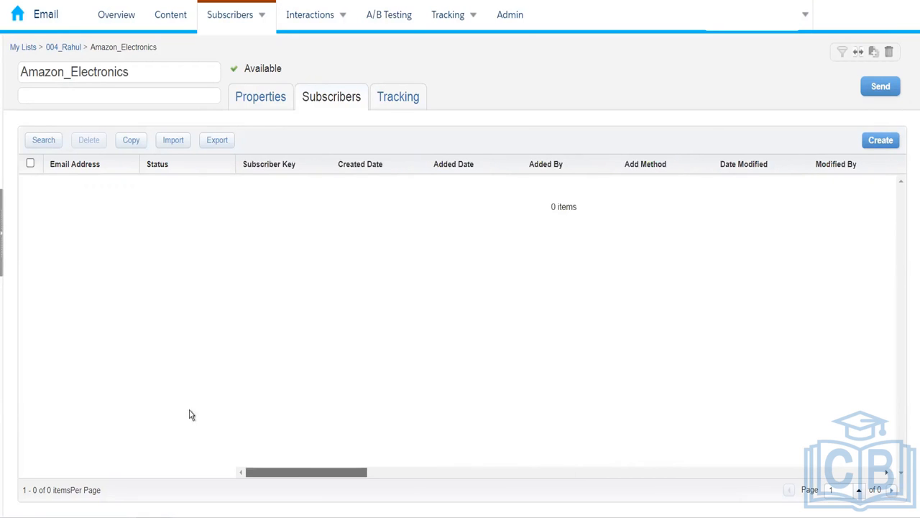
mouse_move(212, 32)
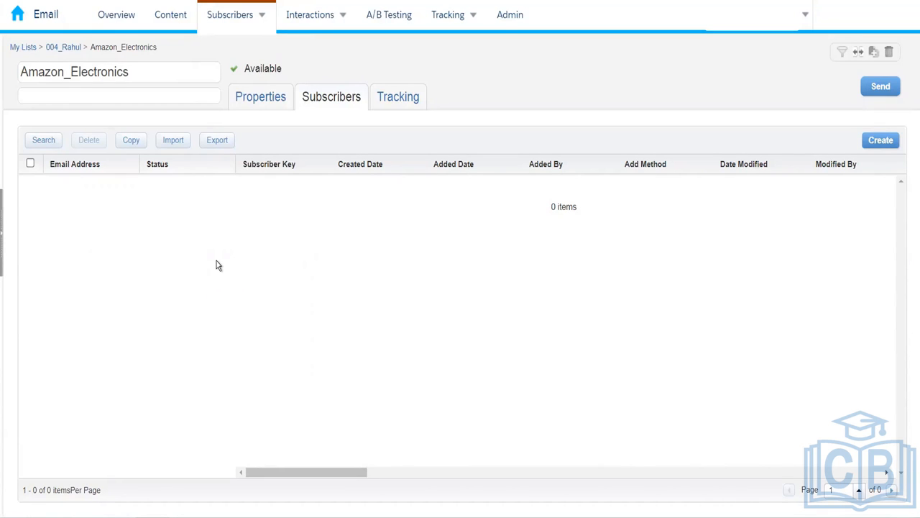
mouse_move(246, 26)
- Show All Subscribers, 846 across 34 pages, and scroll its columns right and back
click(233, 49)
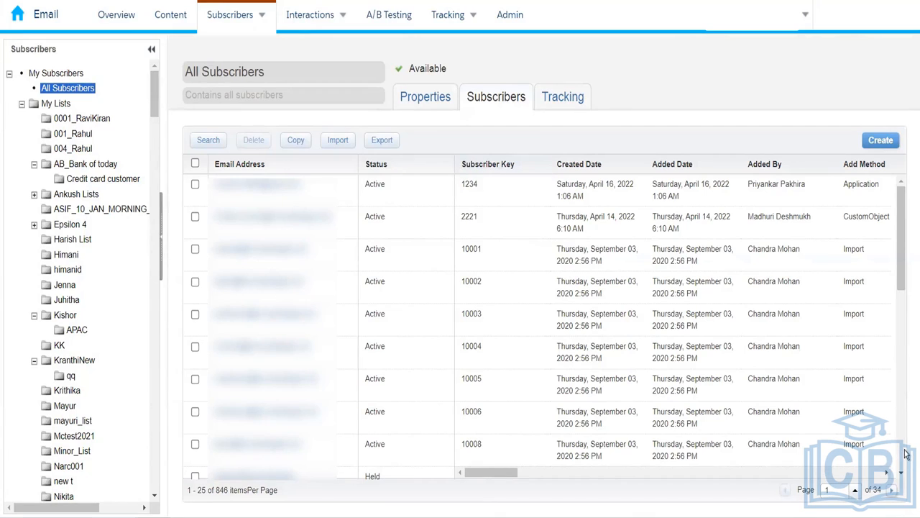
drag(493, 473, 856, 432)
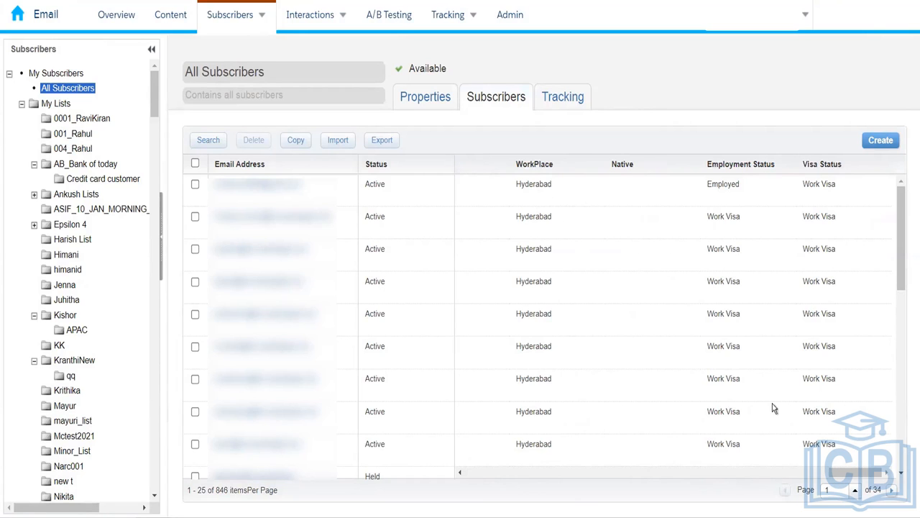
drag(530, 458, 450, 470)
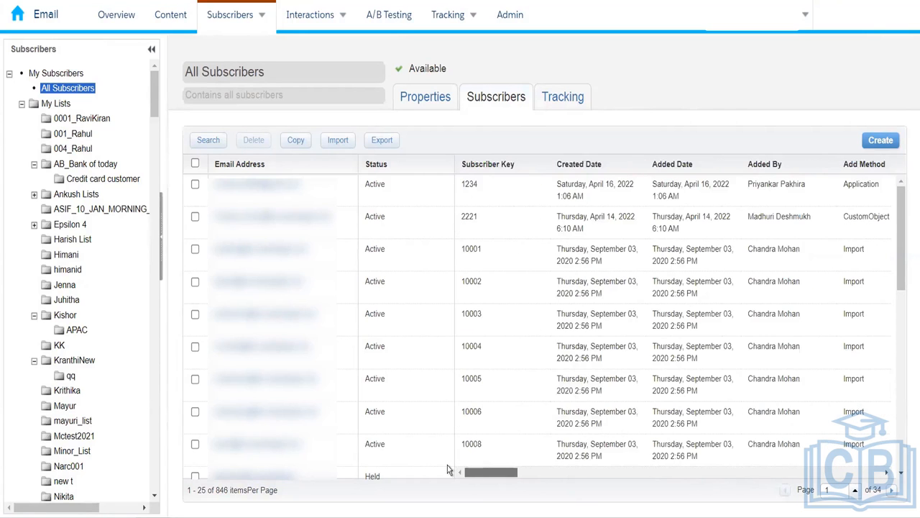
mouse_move(247, 19)
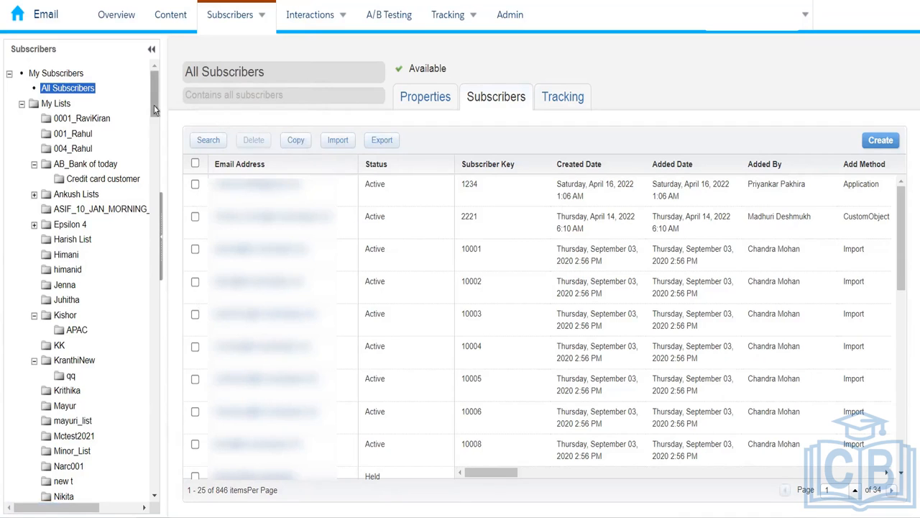
- From 004_Rahul, open Amazon_Electronics and start the Create Subscriber Wizard for one subscriber
click(78, 148)
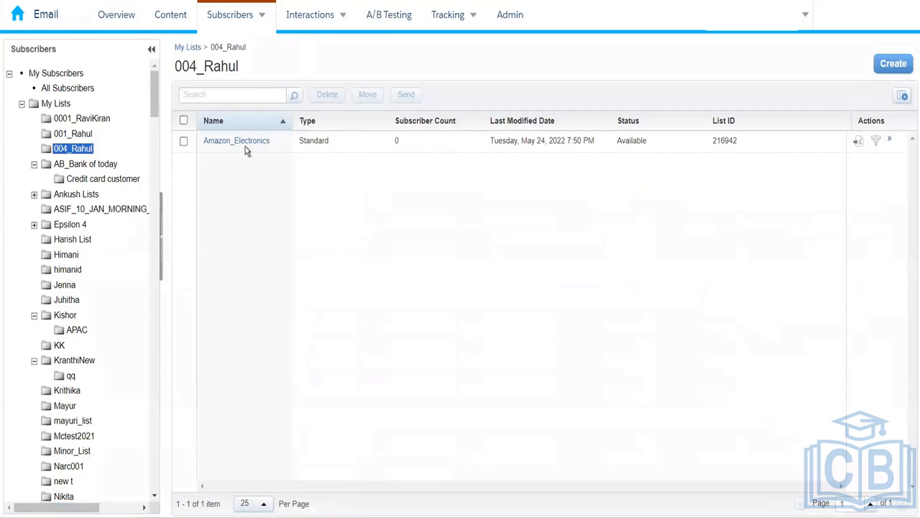
click(245, 143)
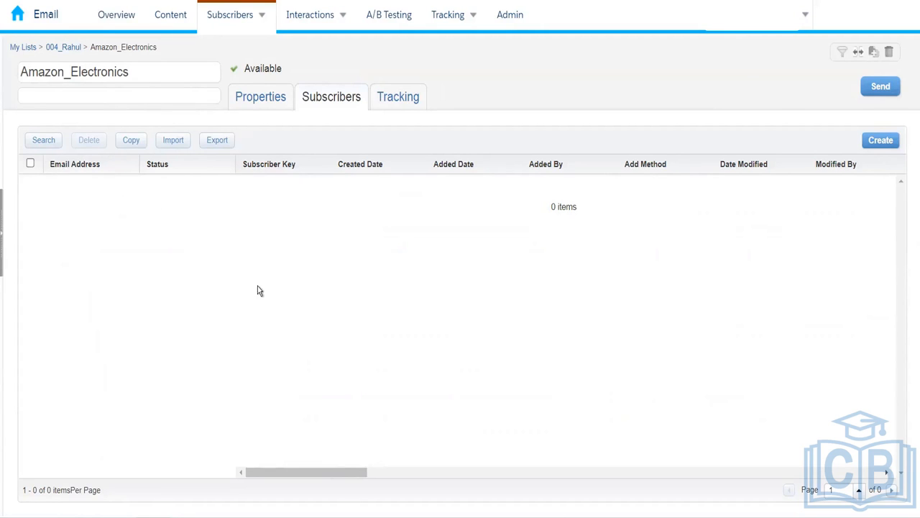
click(880, 140)
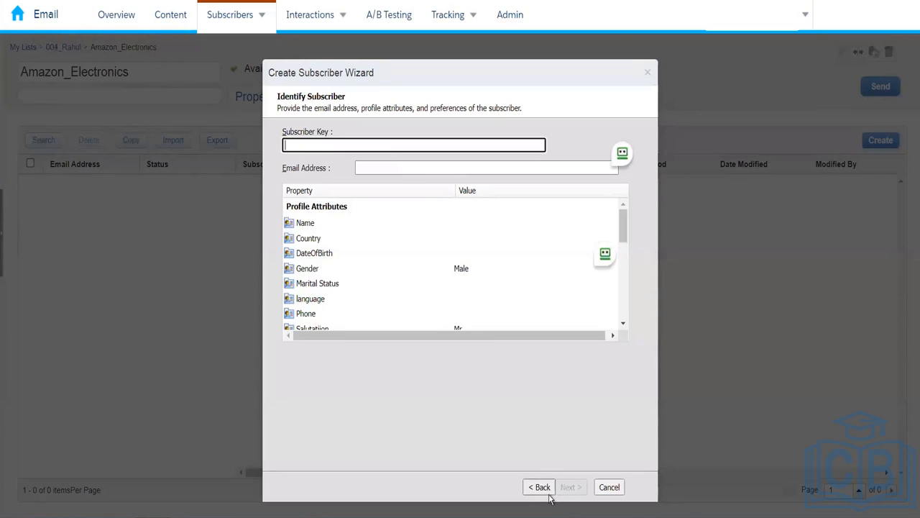
click(609, 488)
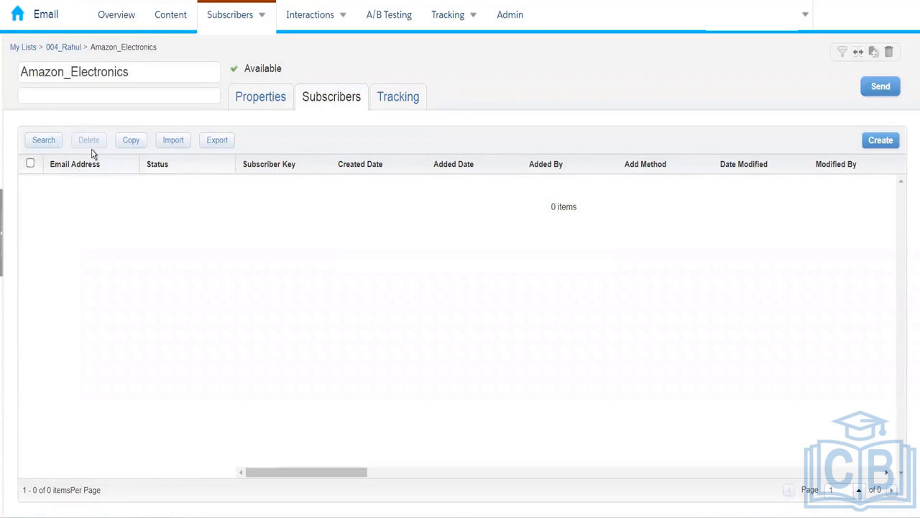
- Begin a subscriber import into Amazon_Electronics and agree to the opt-in certification
click(181, 146)
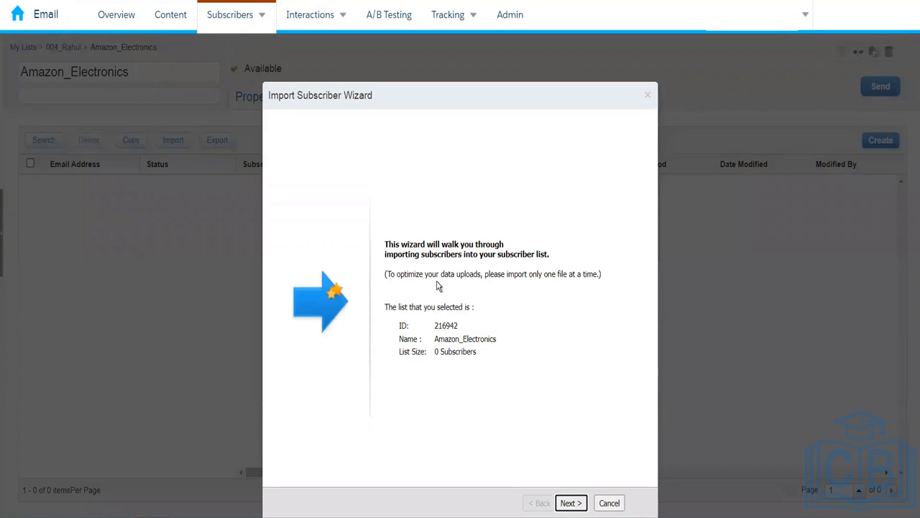
key(Return)
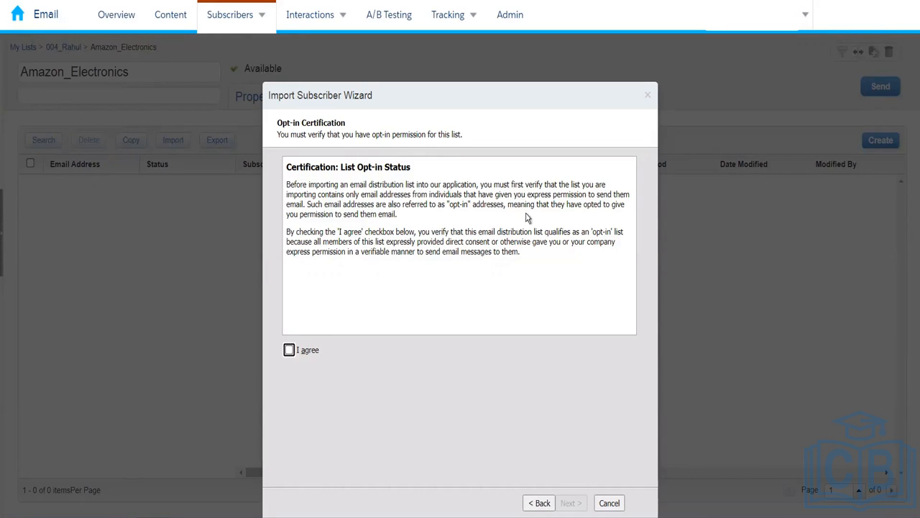
click(289, 350)
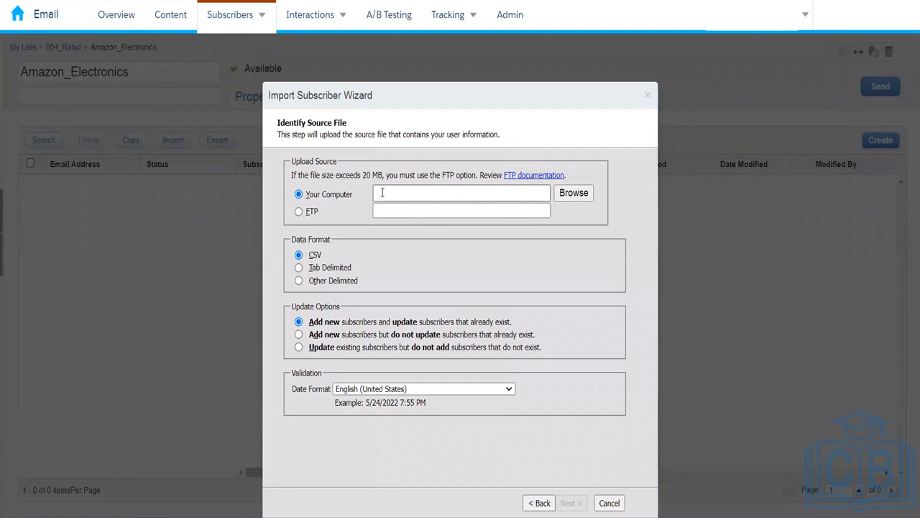
- Leave the import source set to Your Computer rather than FTP
click(305, 216)
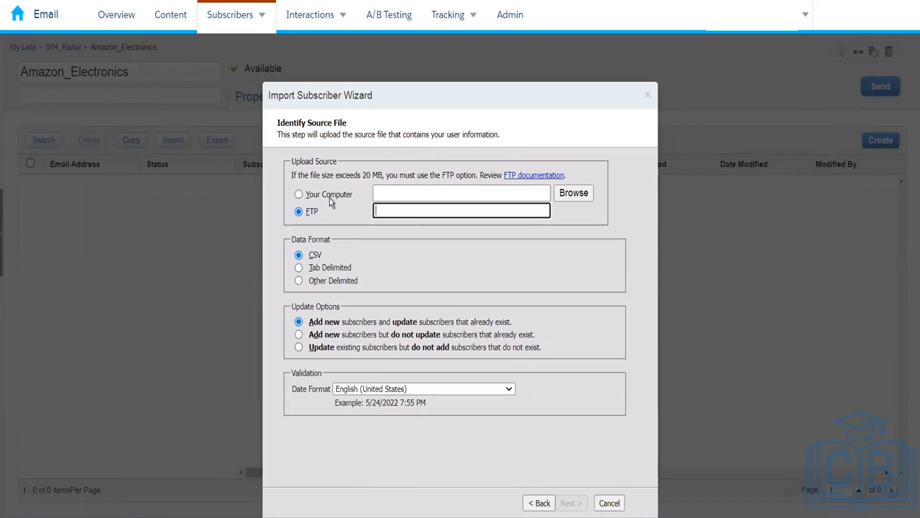
click(328, 195)
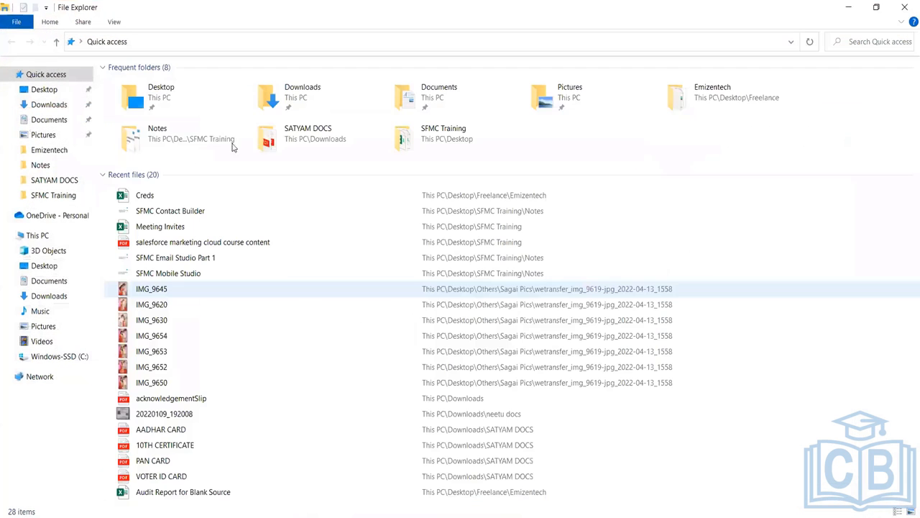
- Open the List Sample Data file from the SFMC Training folder
double_click(424, 140)
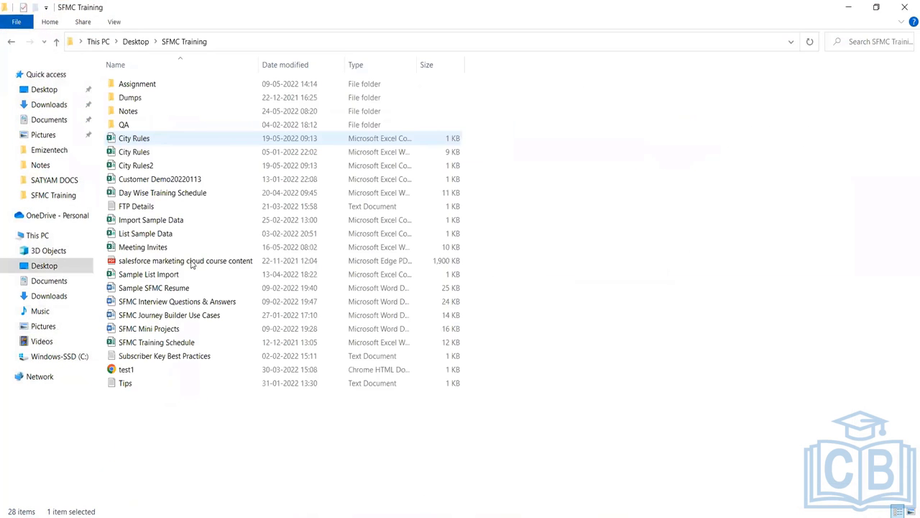
double_click(151, 116)
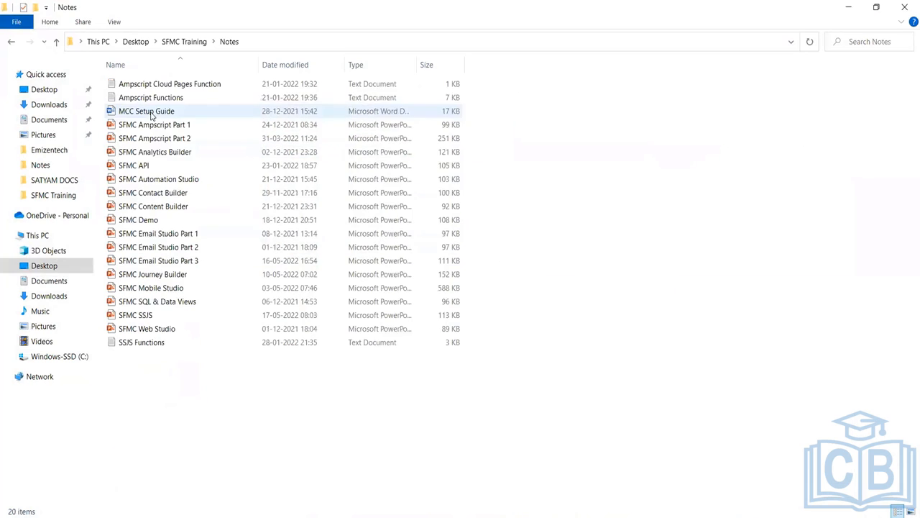
click(193, 46)
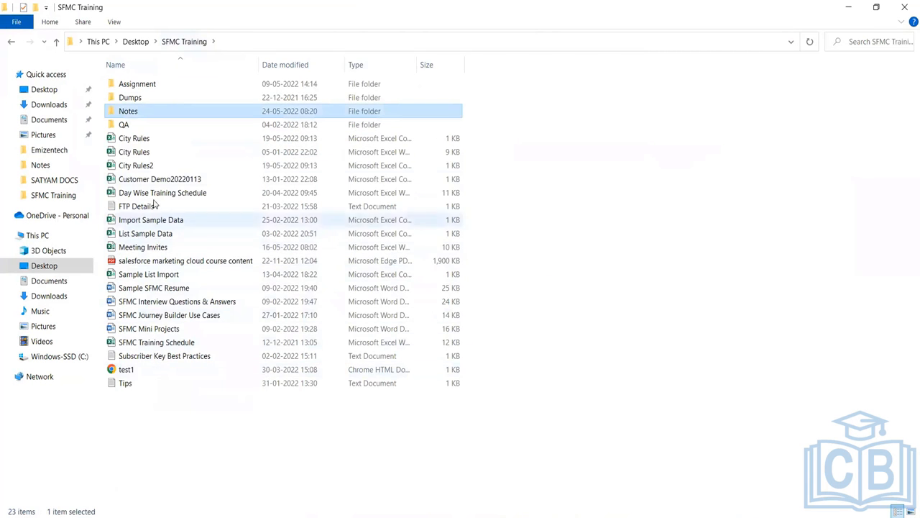
double_click(171, 235)
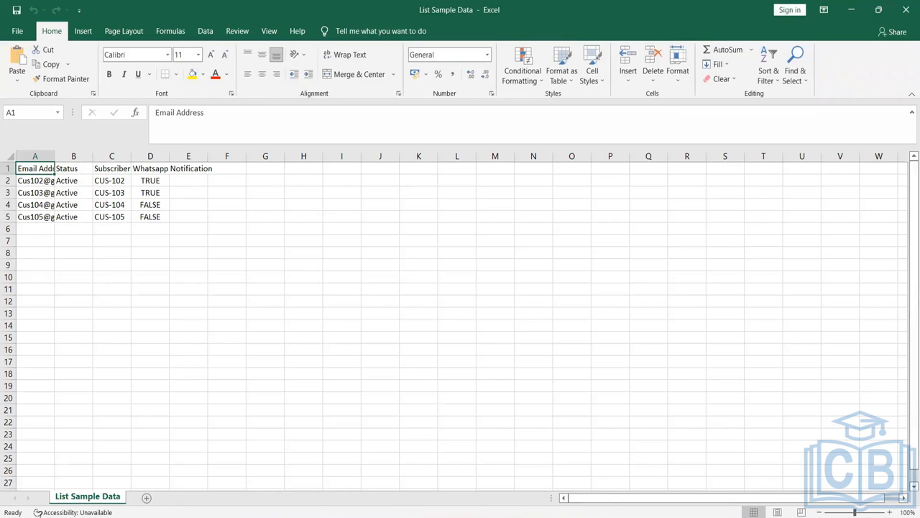
- Reopen the List Sample Data spreadsheet and widen column A so the DOB dates show fully
mouse_move(516, 516)
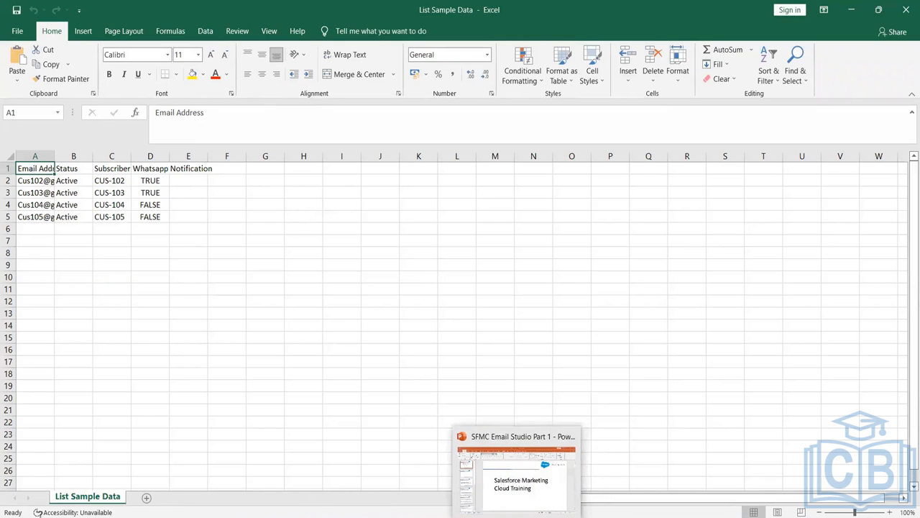
mouse_move(338, 516)
click(343, 481)
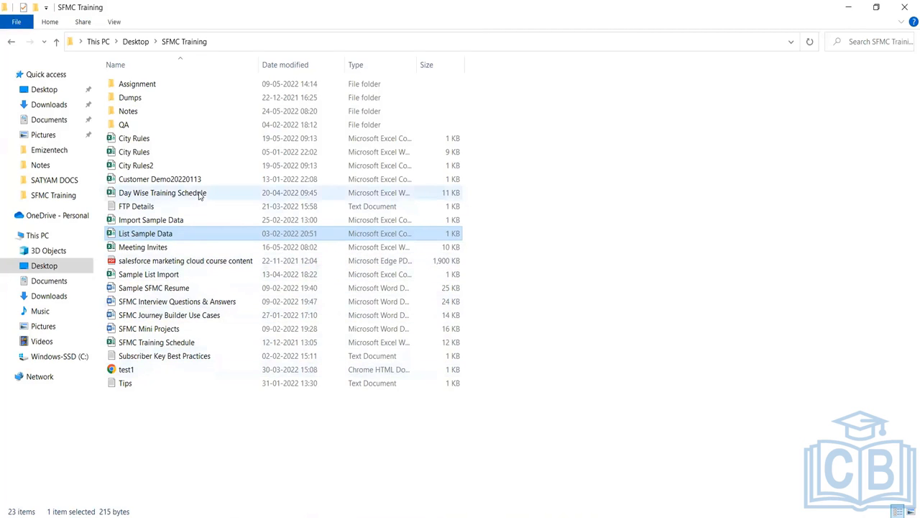
double_click(190, 218)
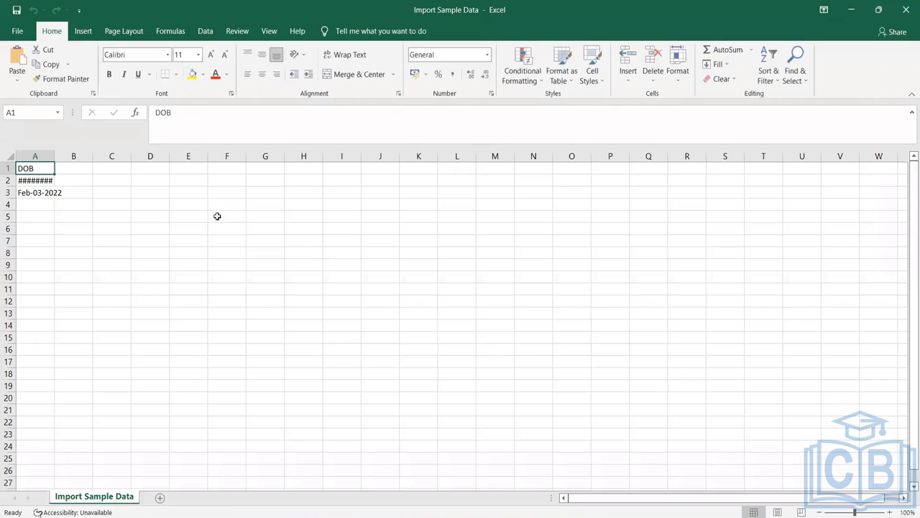
drag(56, 164, 134, 153)
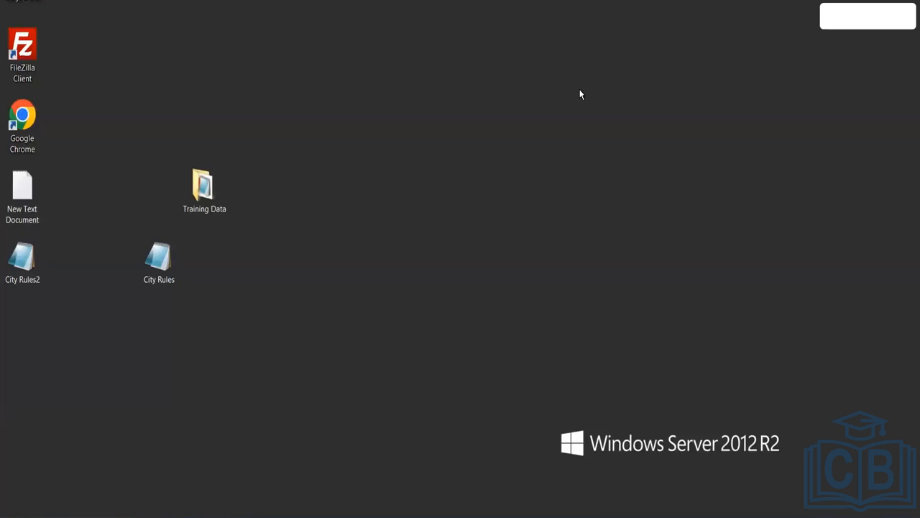
- Open Sample List Import in Notepad and delete trailing characters from the line-2 subscriber row
click(204, 189)
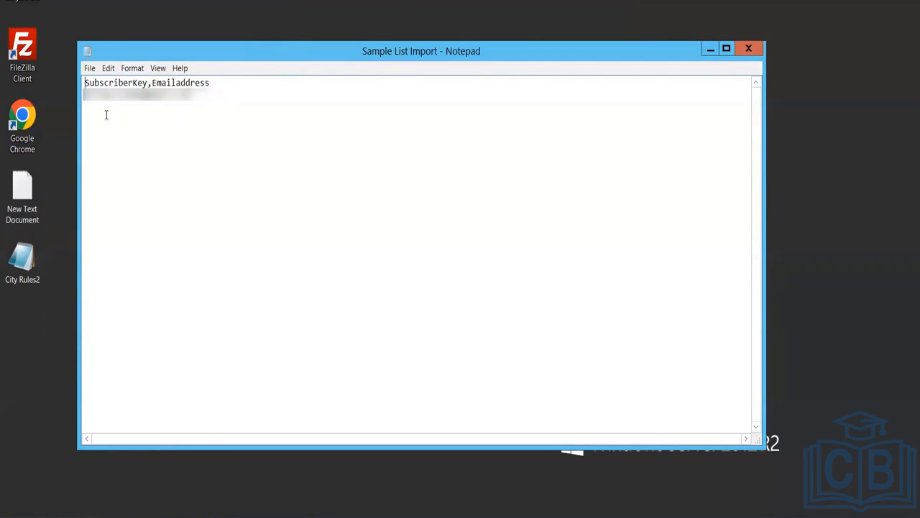
key(Down)
key(shift+Right)
key(shift+Right)
key(shift+Right)
key(shift+Right)
key(shift+Right)
key(shift+Right)
key(shift+Right)
key(shift+Right)
drag(193, 95, 120, 96)
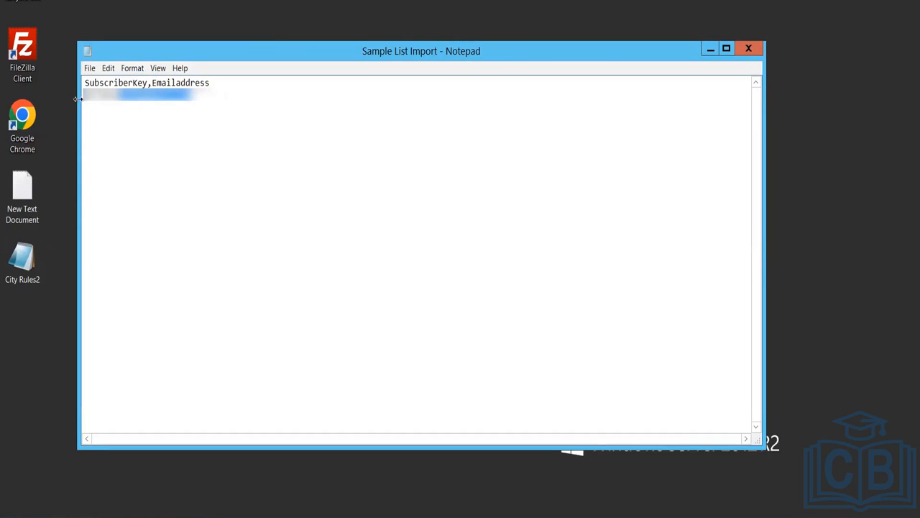
click(119, 99)
key(BackSpace)
key(BackSpace)
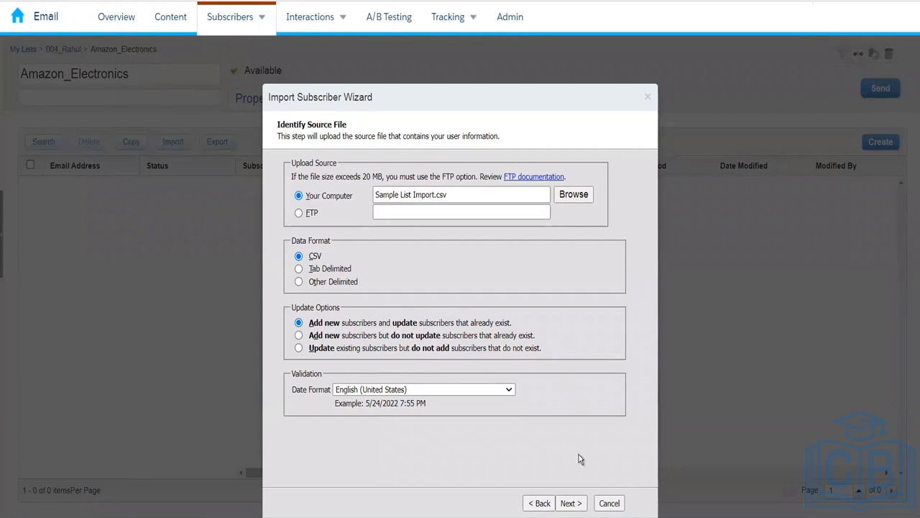
- Upload Sample List Import.csv and continue to the Map Attributes step
click(570, 505)
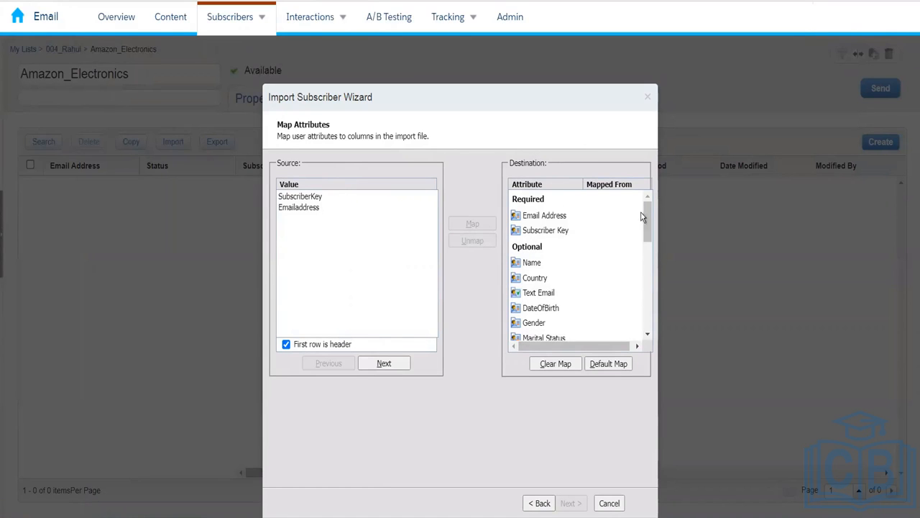
- Map SubscriberKey to Subscriber Key and Emailaddress to Email Address
mouse_move(647, 222)
mouse_down()
mouse_move(641, 323)
mouse_move(643, 211)
mouse_up()
click(315, 198)
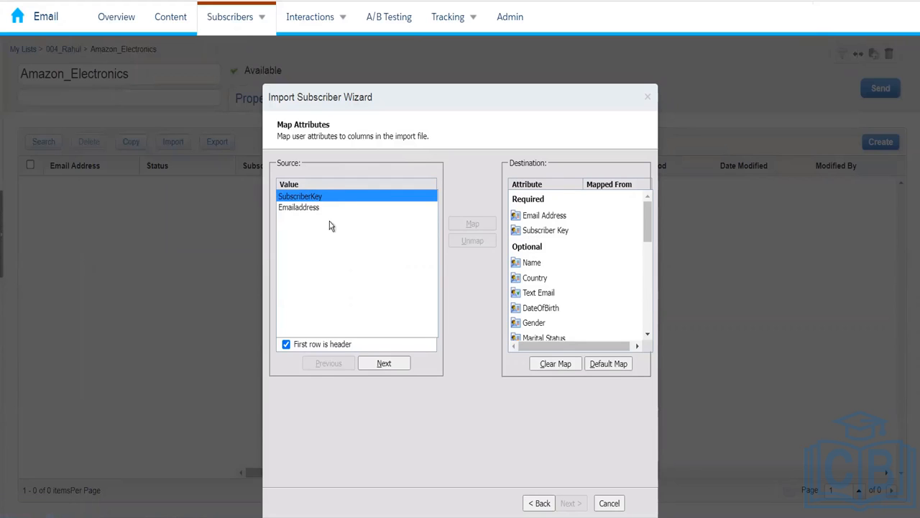
click(539, 232)
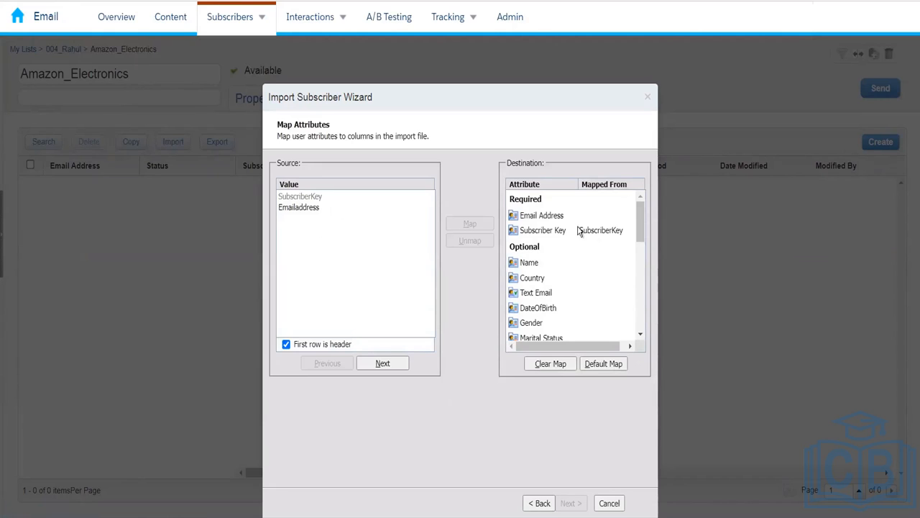
click(317, 210)
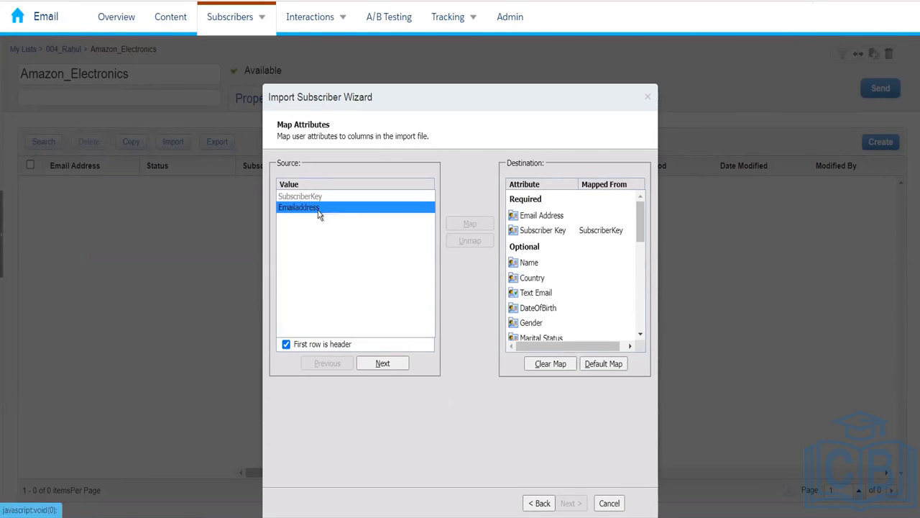
click(543, 215)
click(469, 224)
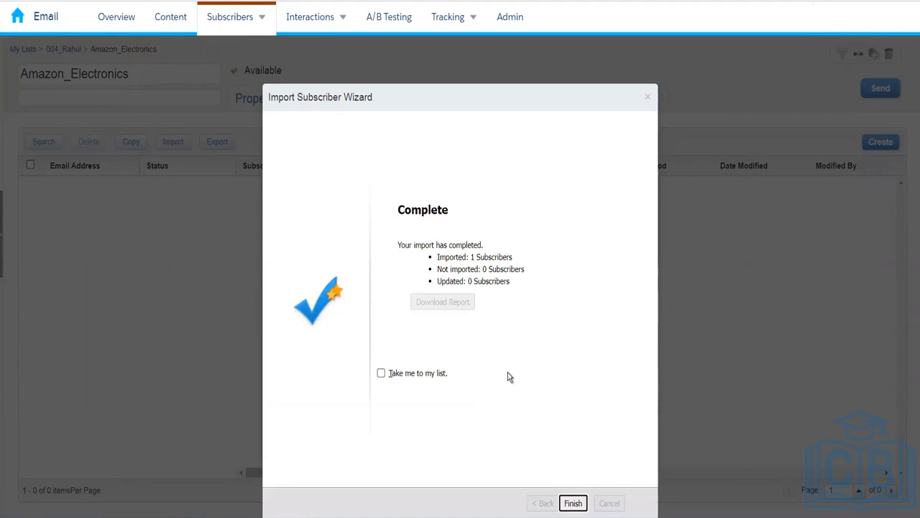
- Finish the import wizard and open the Amazon_Electronics list in 004_Rahul
key(Return)
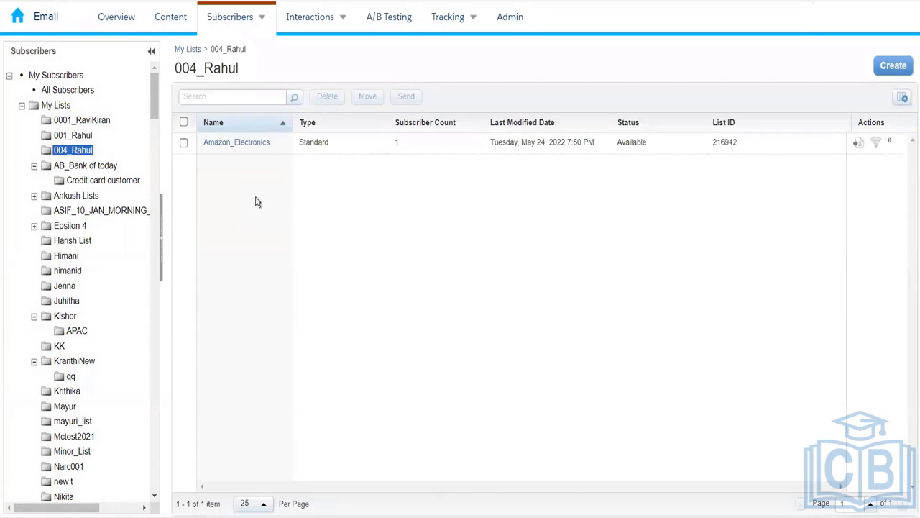
click(237, 142)
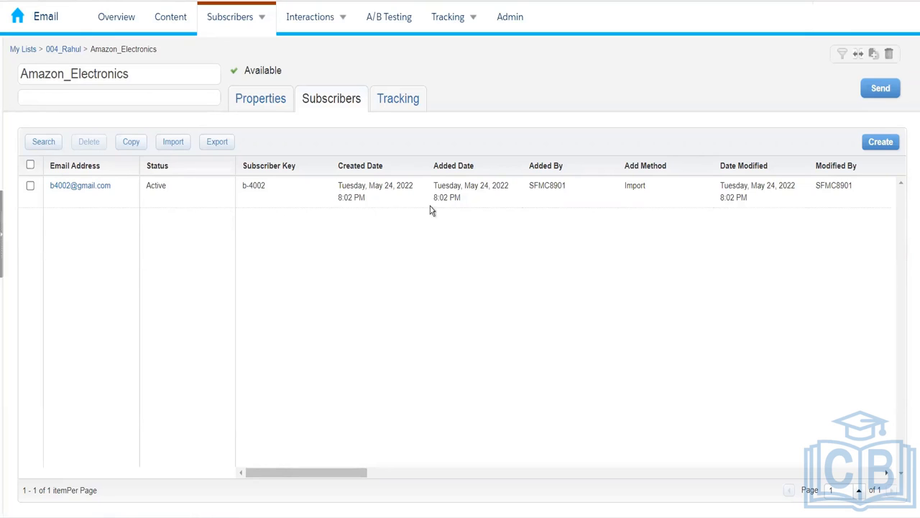
drag(328, 475, 540, 467)
drag(482, 475, 867, 474)
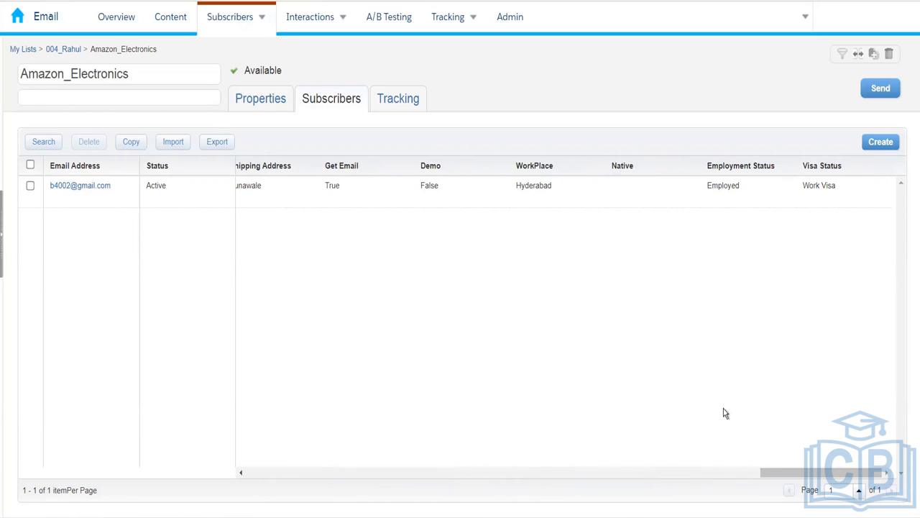
drag(596, 450, 496, 435)
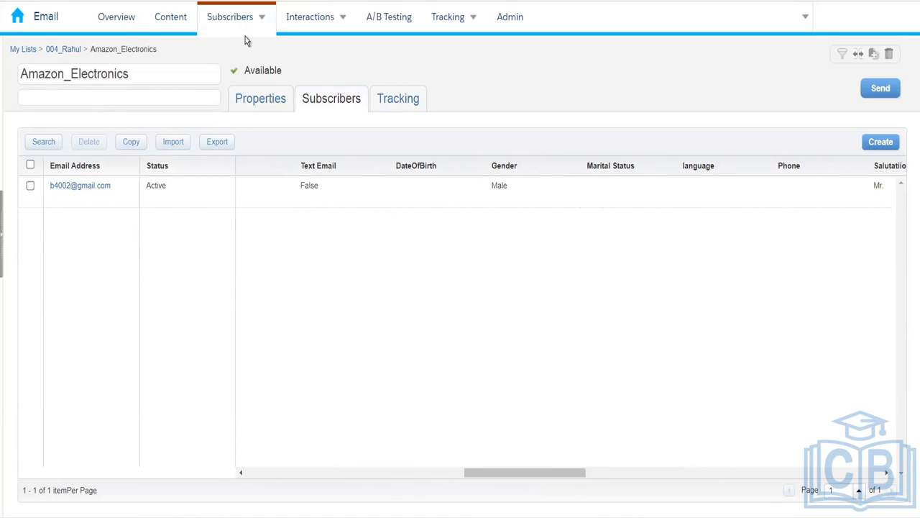
drag(575, 477, 179, 441)
drag(294, 472, 790, 453)
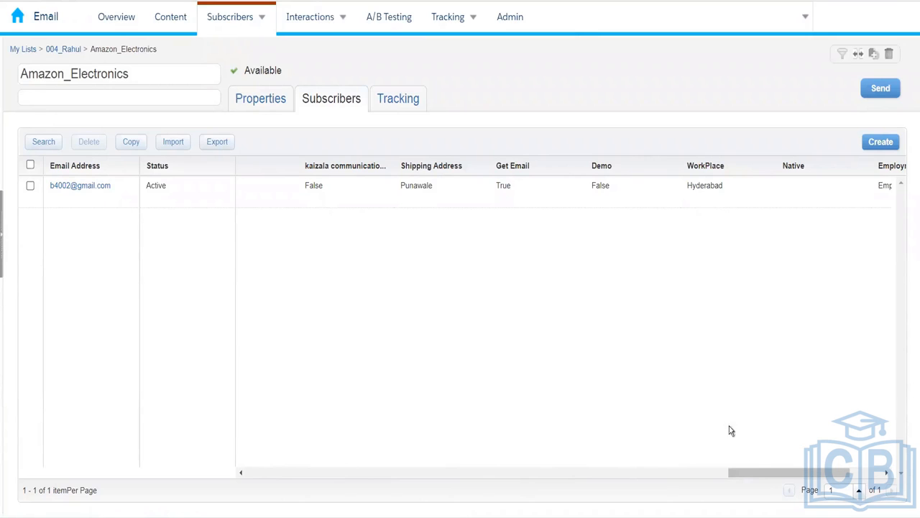
drag(760, 473, 257, 425)
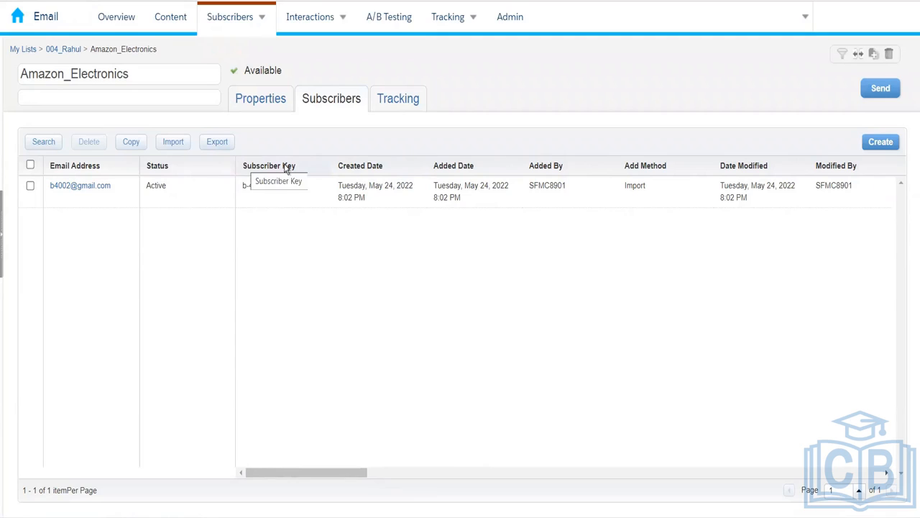
- Check the list's subscriber count in Properties, then go back to the 004_Rahul folder
click(280, 110)
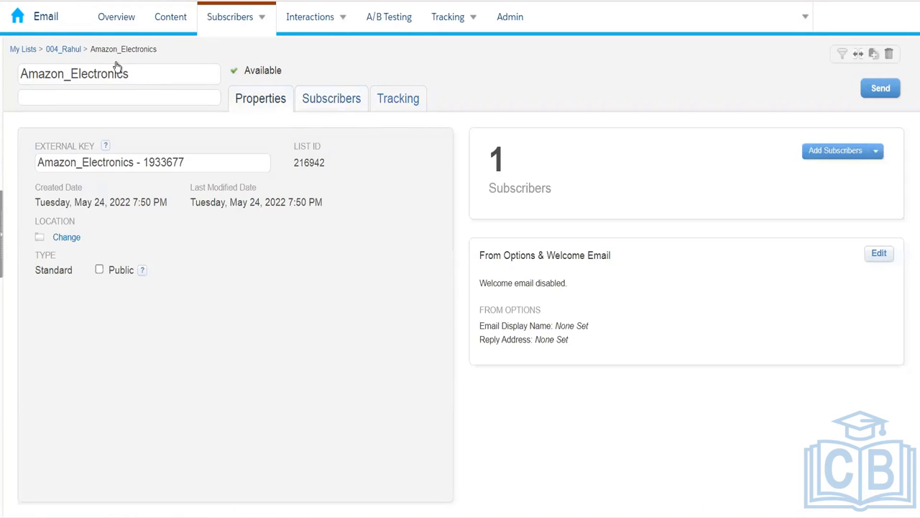
click(68, 51)
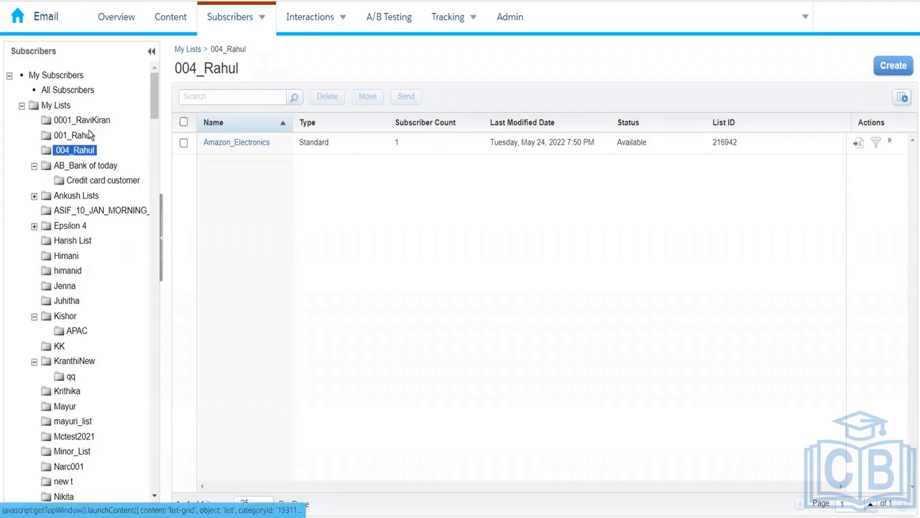
click(76, 90)
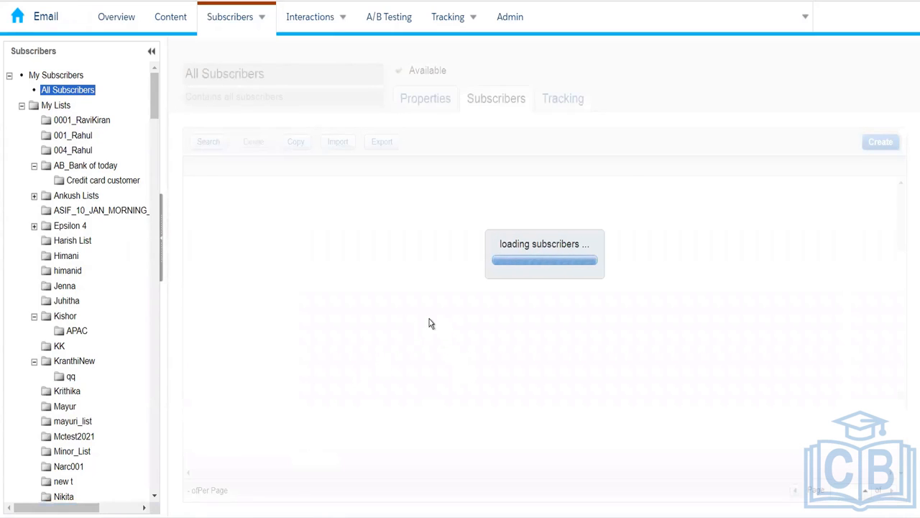
click(430, 98)
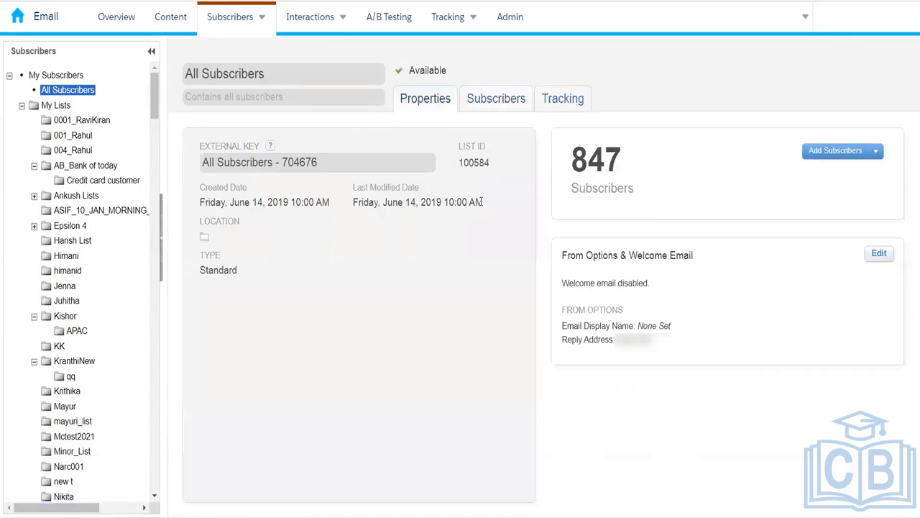
click(495, 101)
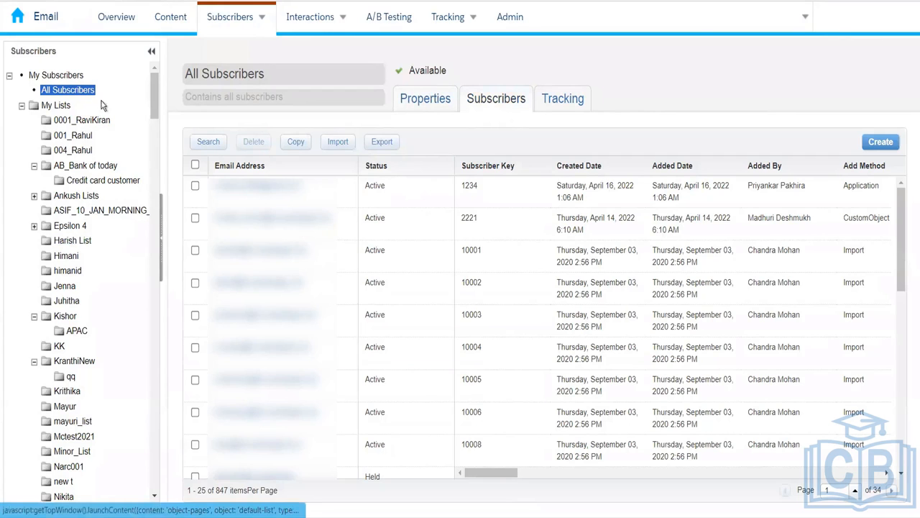
click(79, 150)
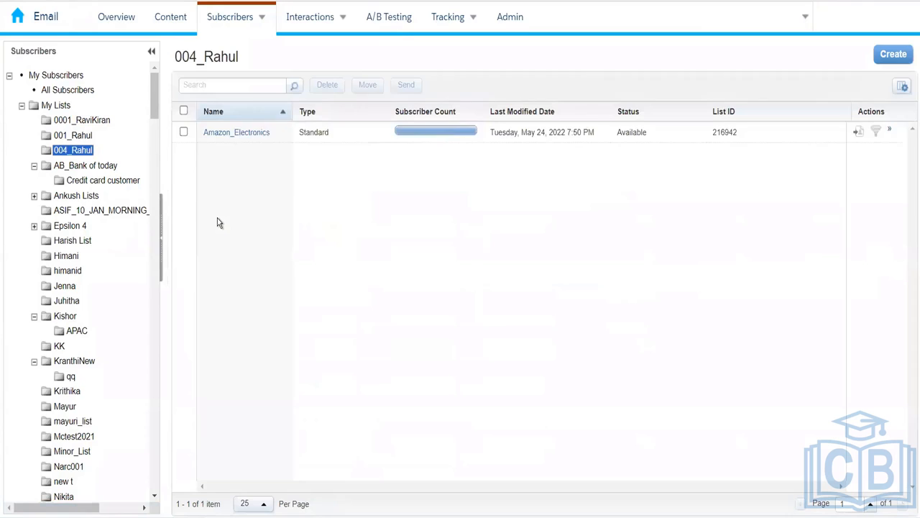
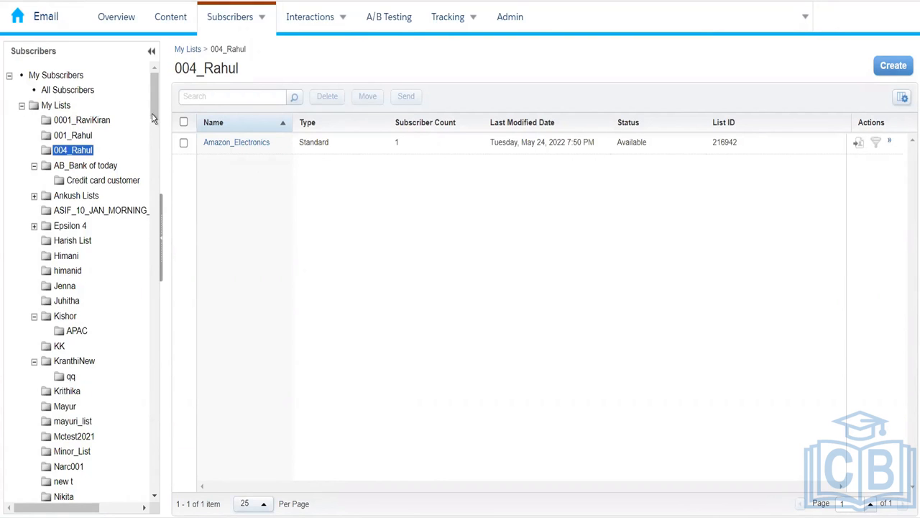
- Leave the 004_Rahul list and go to Subscribers > Groups
scroll(150, 114, down, 2)
scroll(150, 114, up, 2)
mouse_move(242, 27)
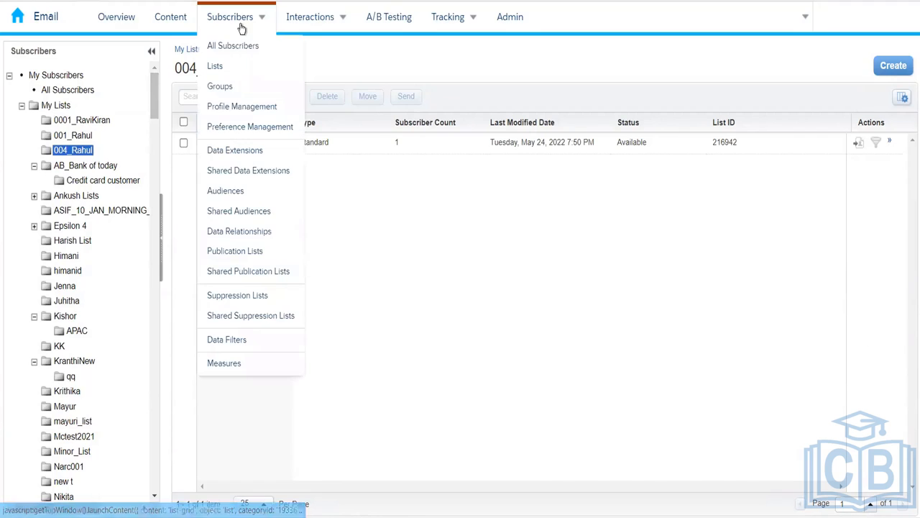
click(219, 87)
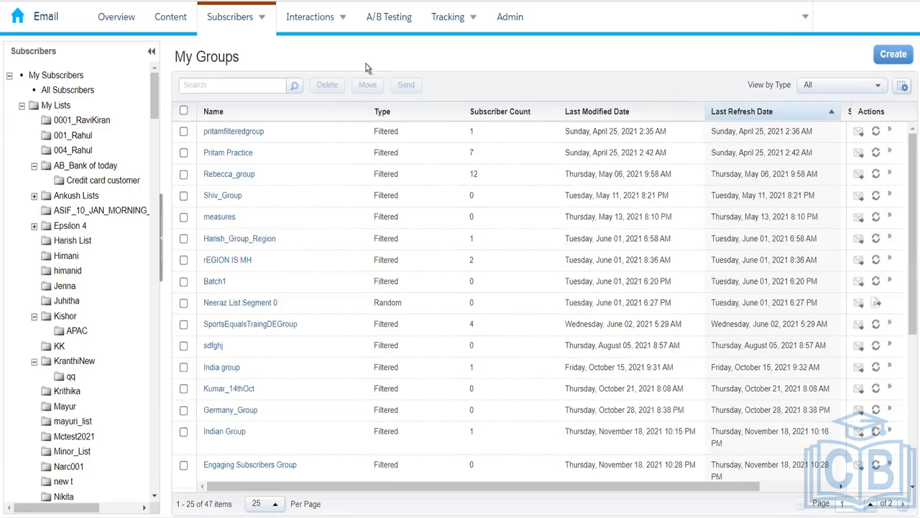
- Begin a new subscriber group from the My Groups page
click(892, 57)
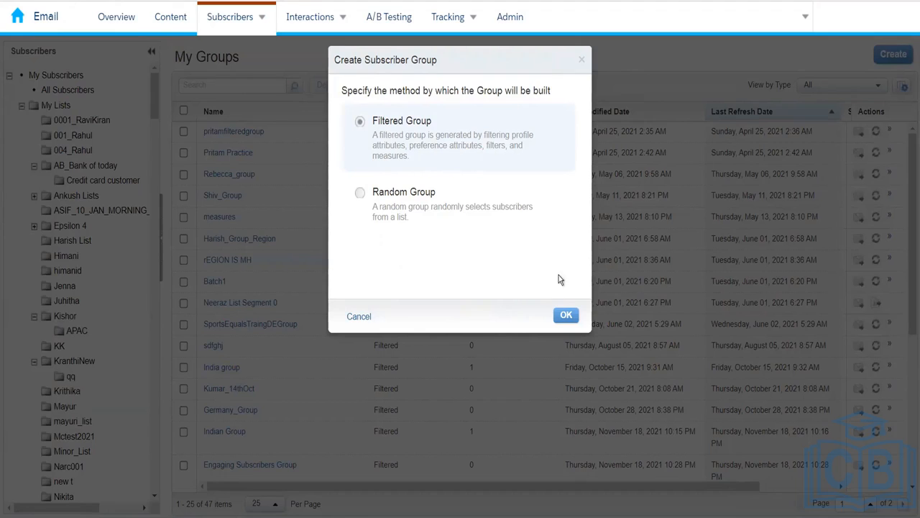
click(565, 318)
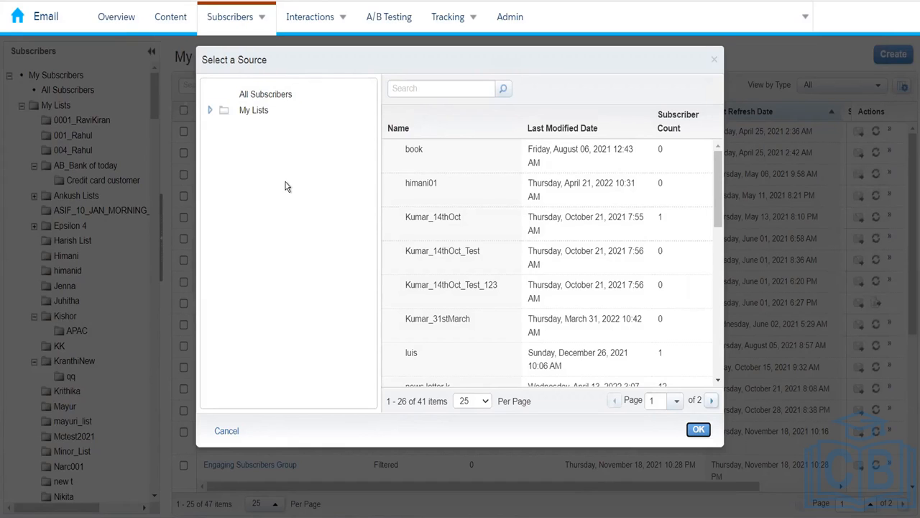
click(226, 432)
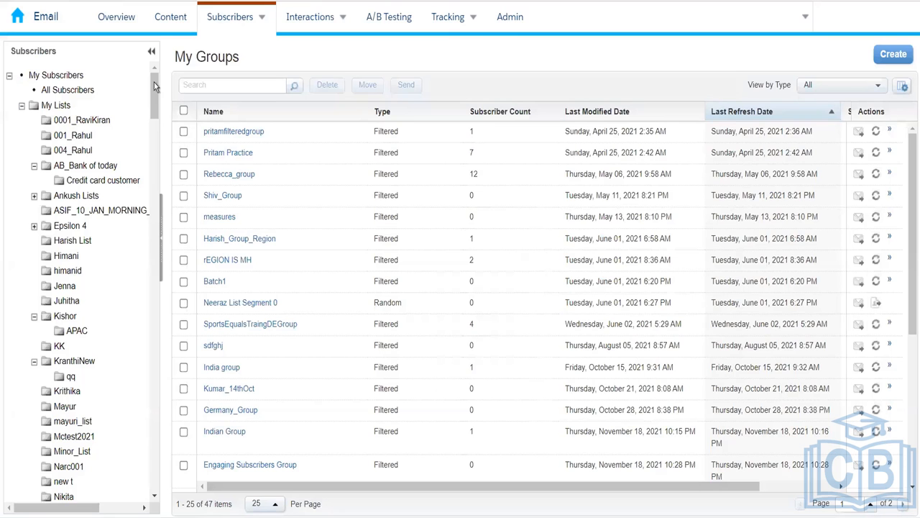
- Browse All Subscribers to check Country values such as United States, then return to Groups
click(74, 91)
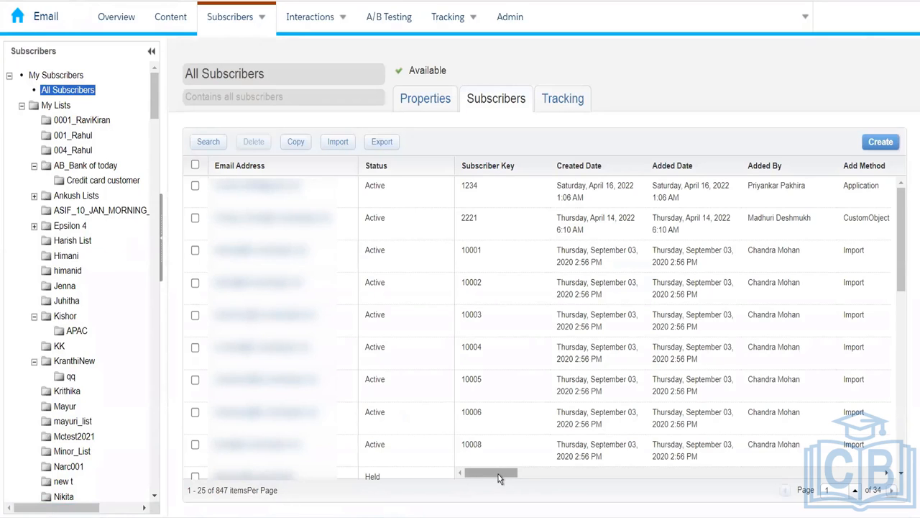
drag(499, 474, 627, 470)
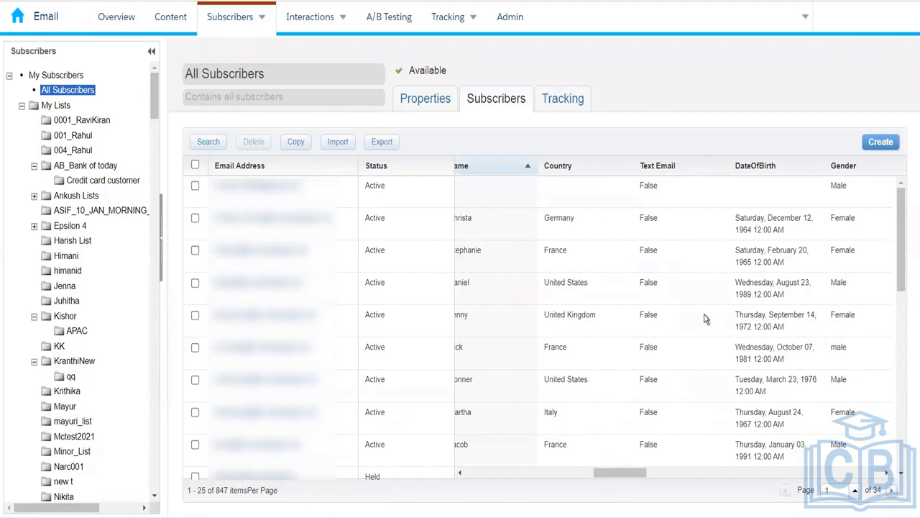
drag(895, 224, 903, 321)
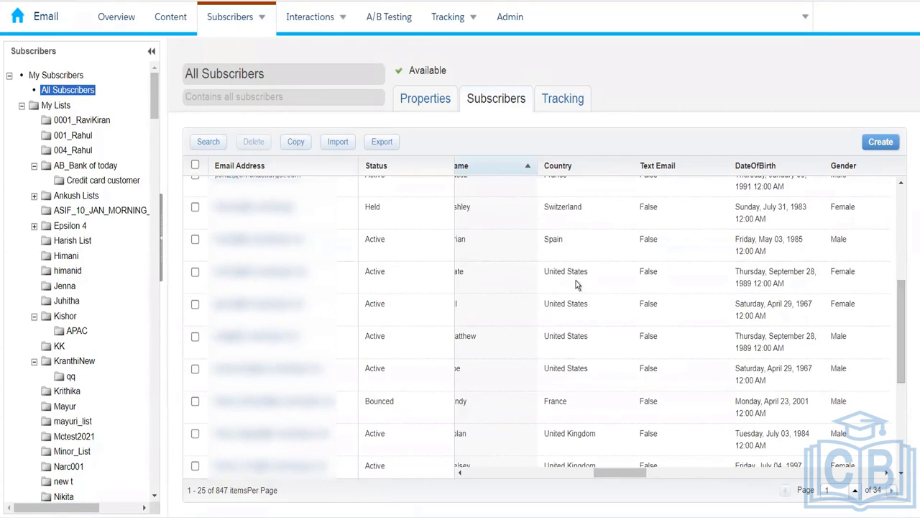
drag(589, 274, 541, 278)
key(ctrl+c)
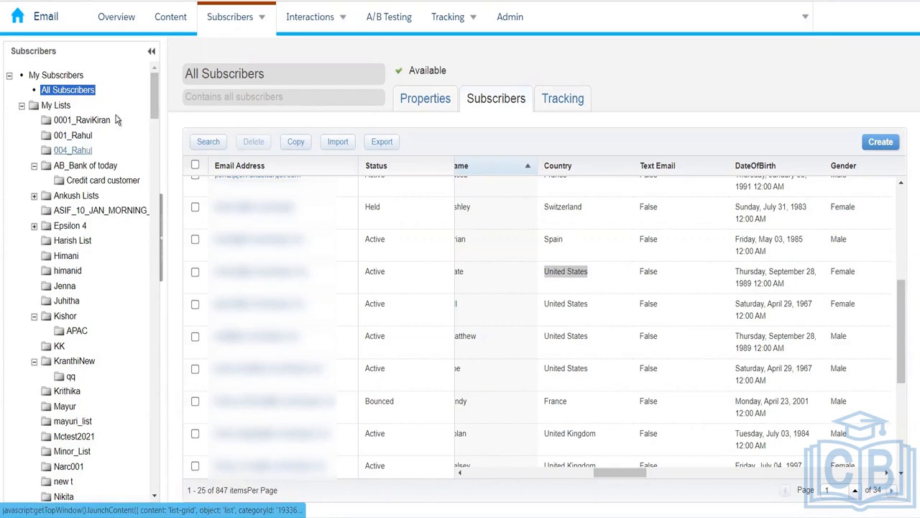
mouse_move(234, 27)
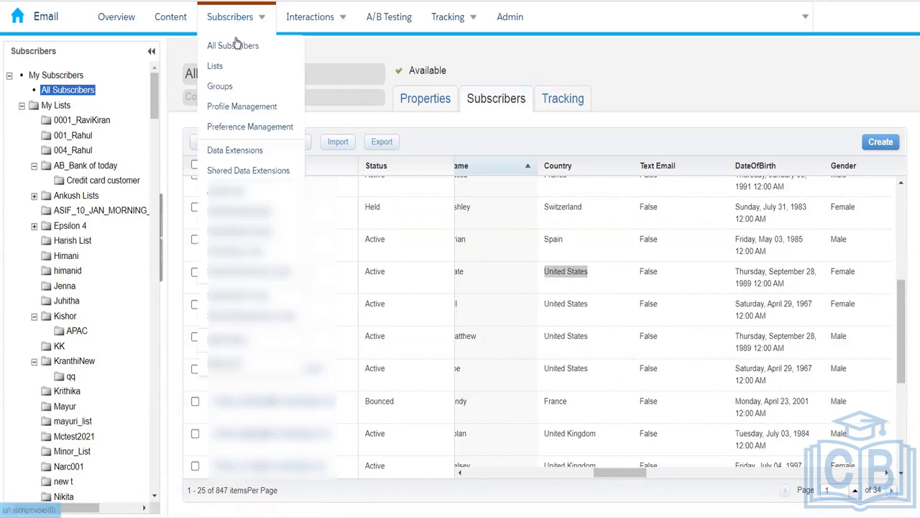
click(236, 87)
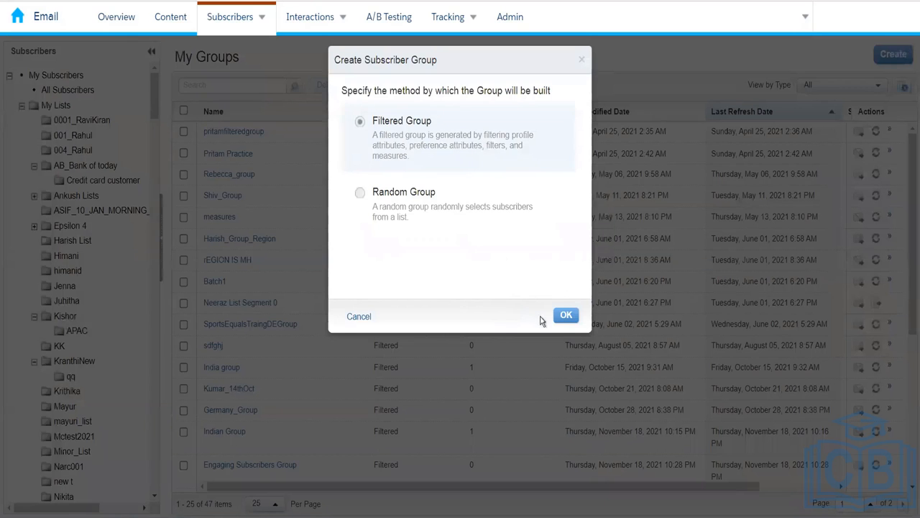
- Confirm Filtered Group as the type and use All Subscribers as its source
click(565, 315)
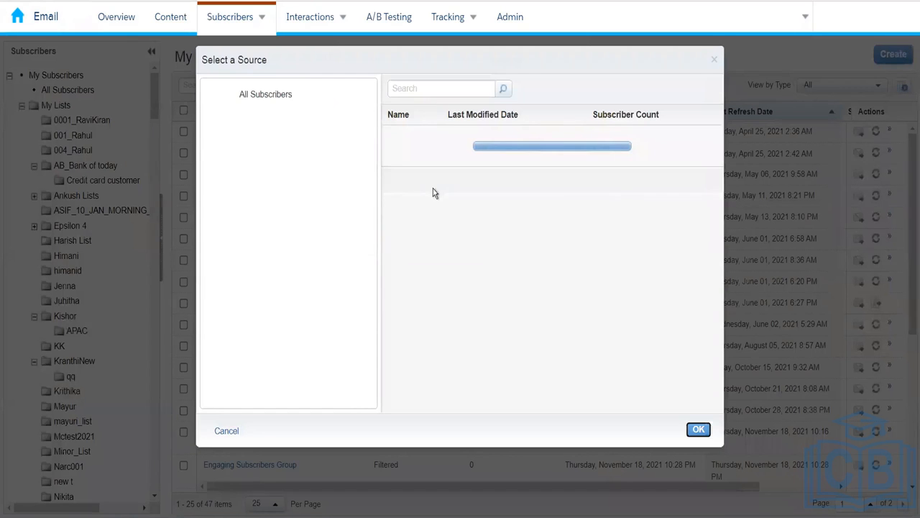
click(265, 95)
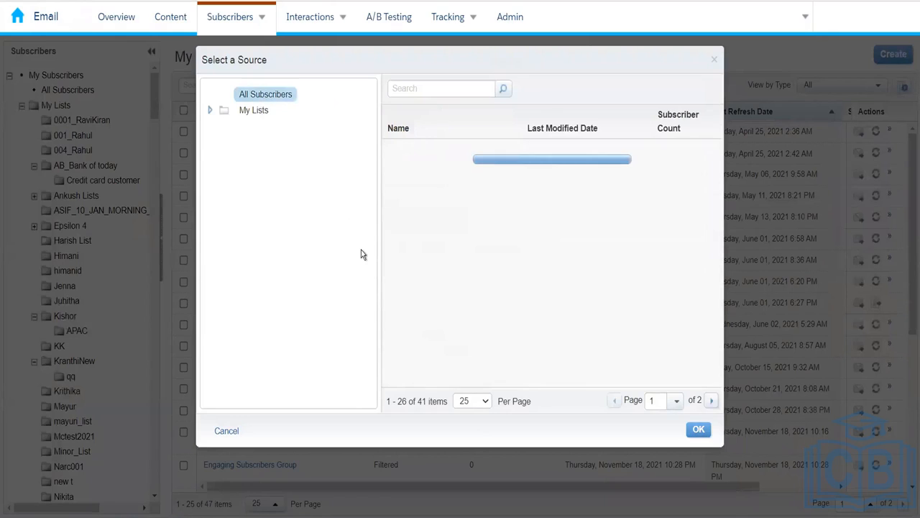
click(698, 430)
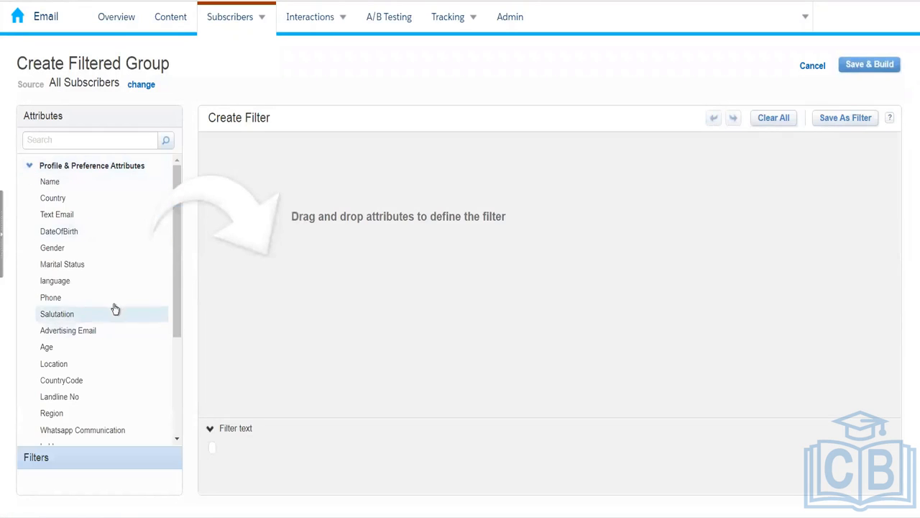
- Filter on Country equal to United States and name the group 'USA Customers Group'
drag(84, 204, 331, 144)
click(423, 160)
key(ctrl+v)
click(444, 276)
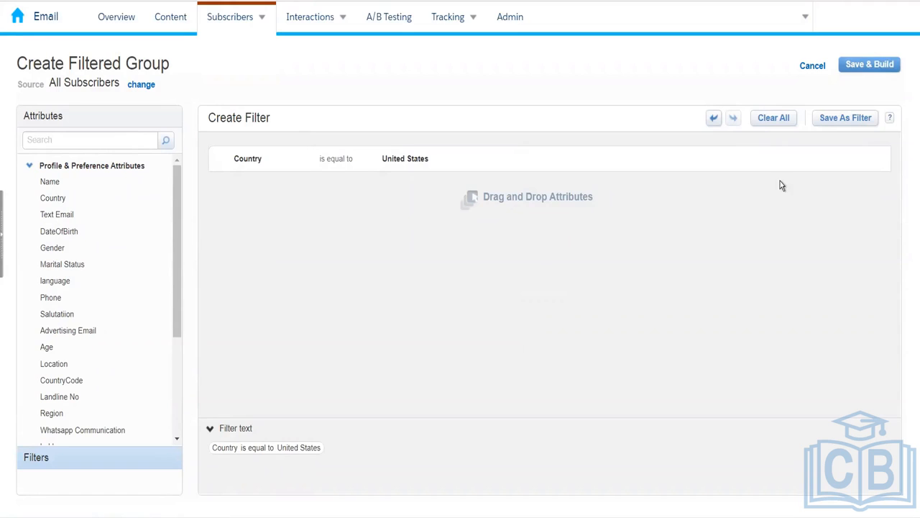
click(870, 67)
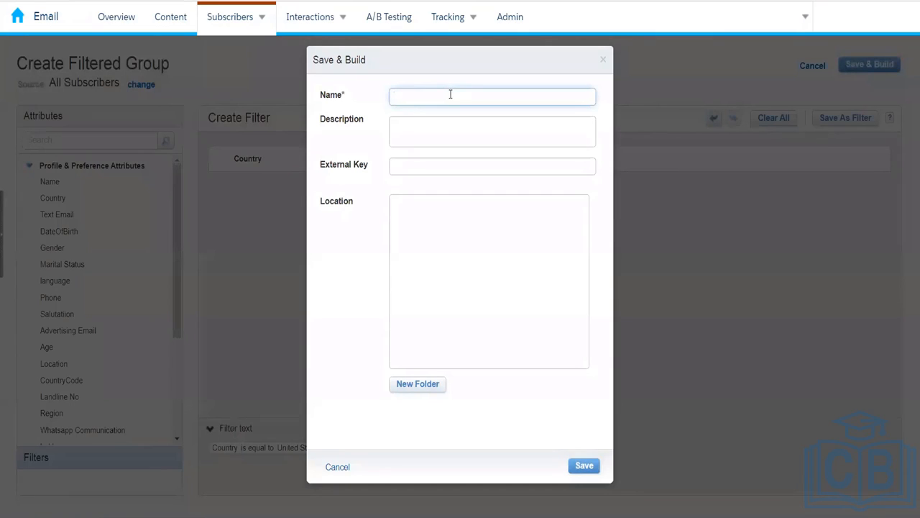
text(USA)
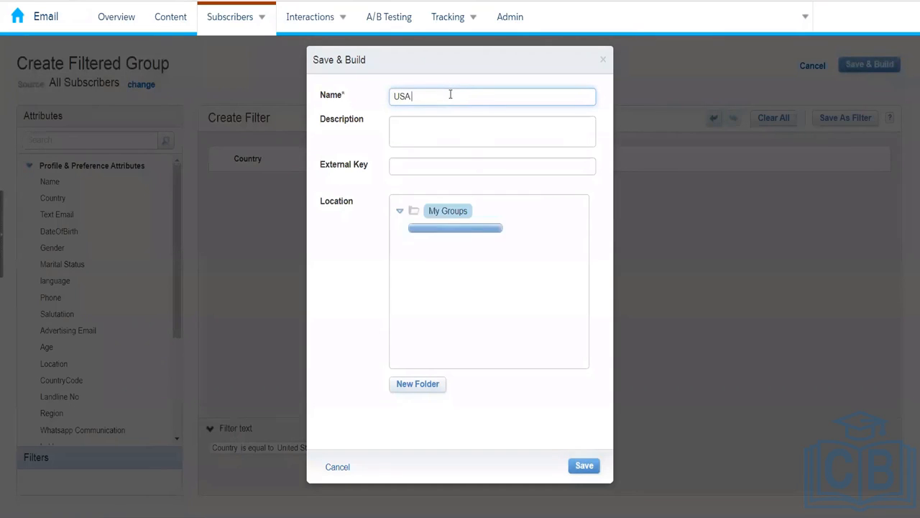
text( Cust)
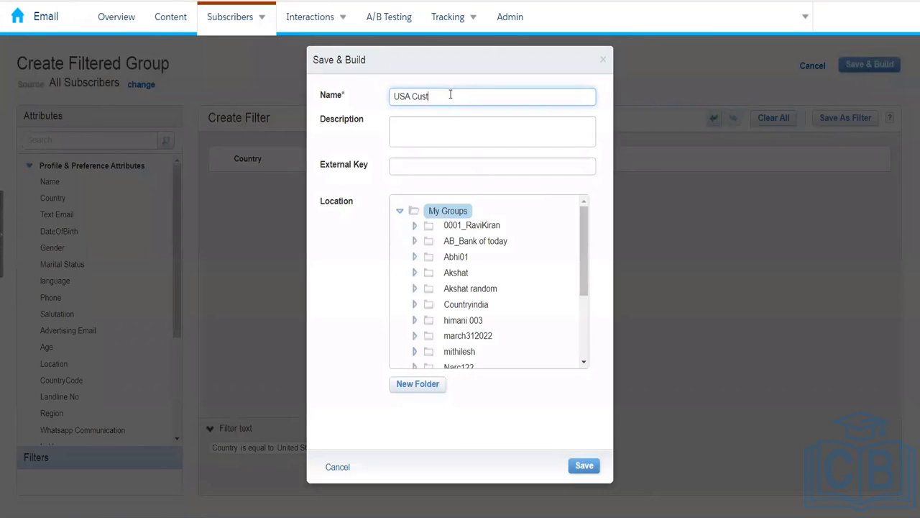
text(omers Group)
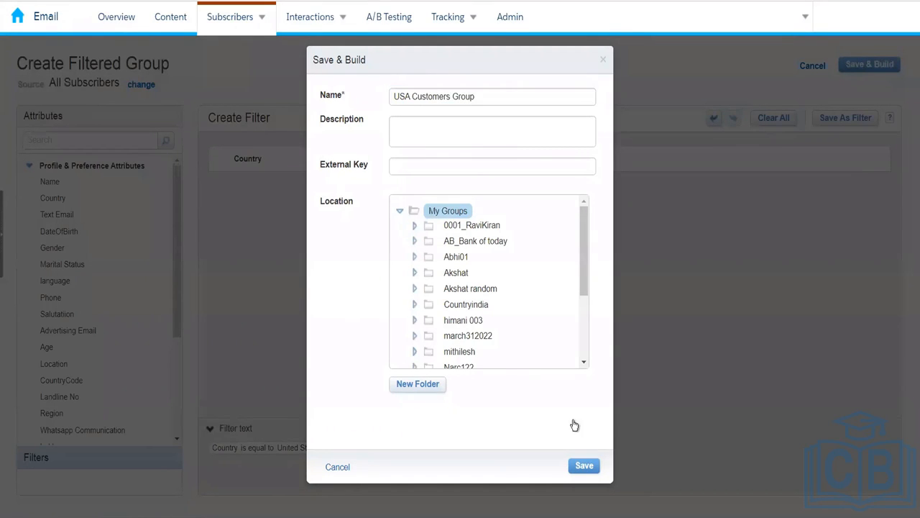
- Save USA Customers Group, check its Subscribers and Properties, then return to My Groups
click(582, 466)
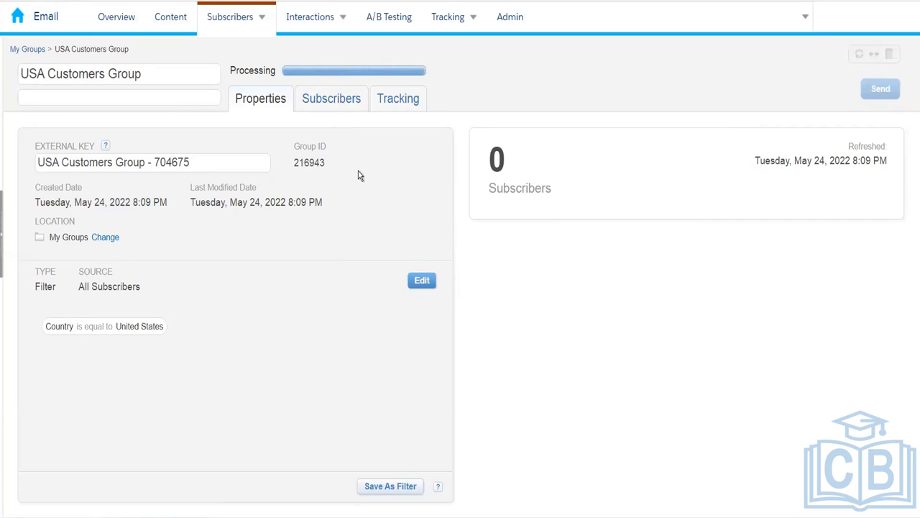
click(328, 107)
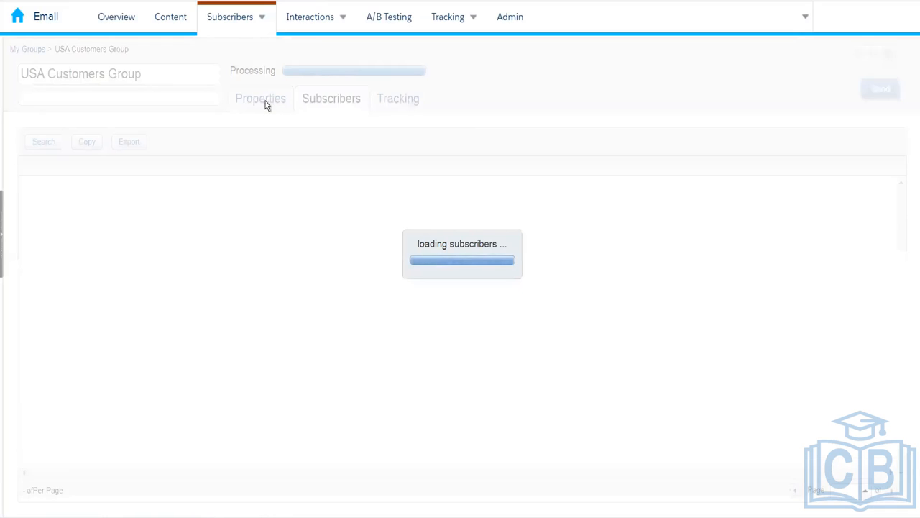
click(265, 103)
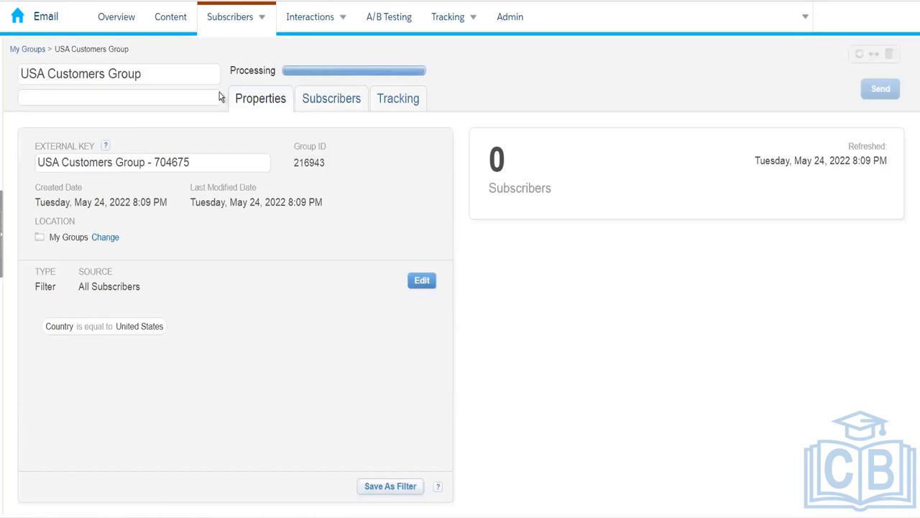
click(37, 50)
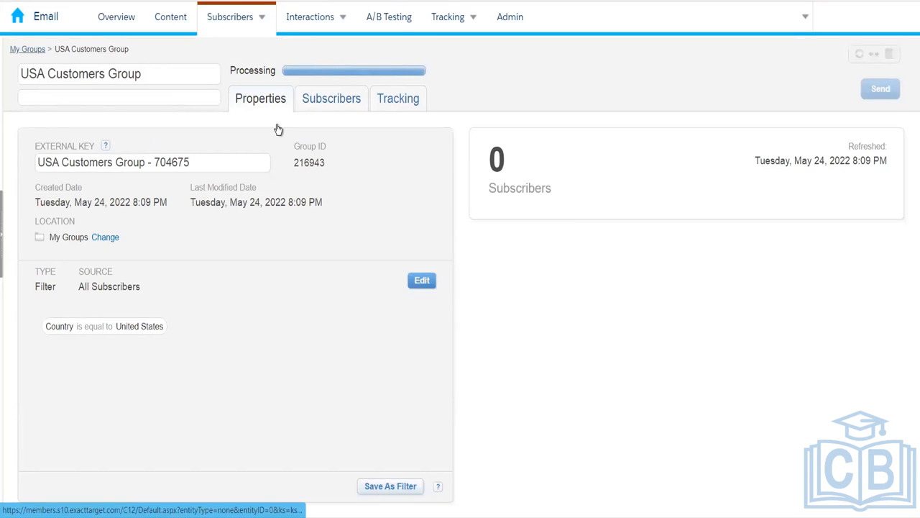
drag(152, 115, 152, 209)
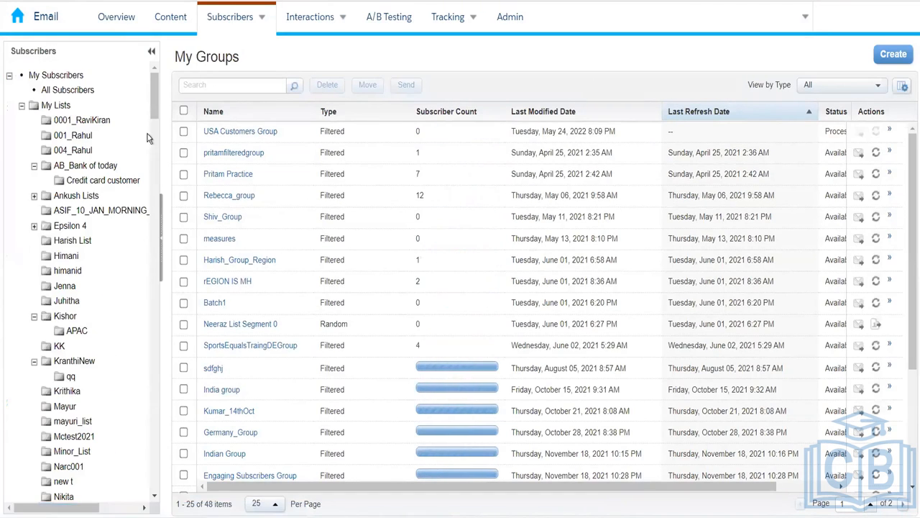
drag(153, 110, 151, 209)
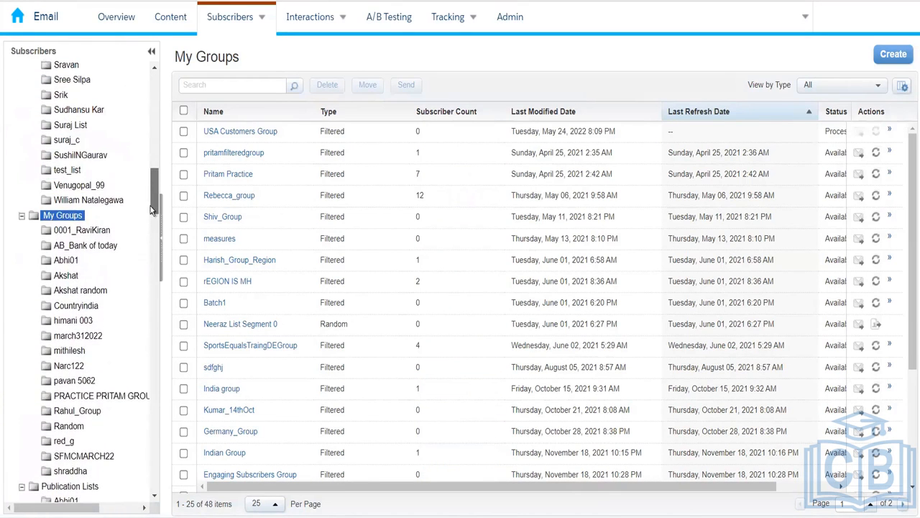
click(63, 216)
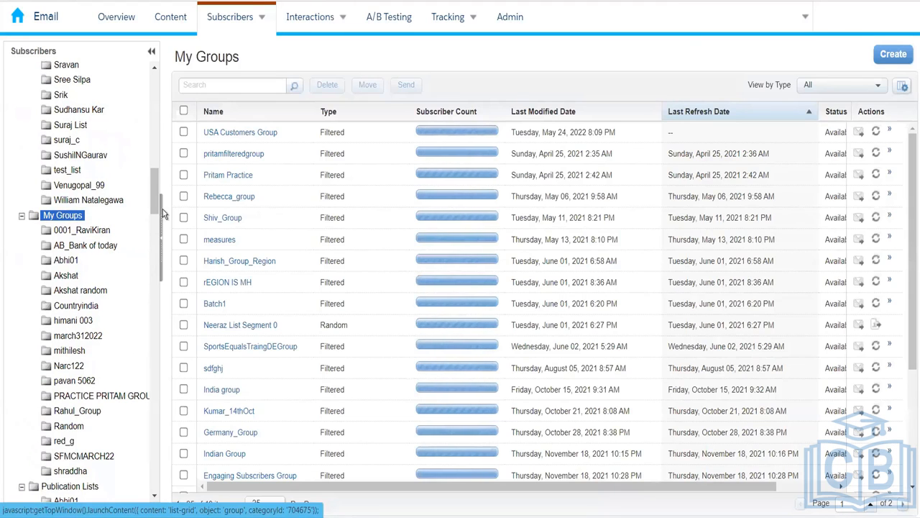
click(237, 134)
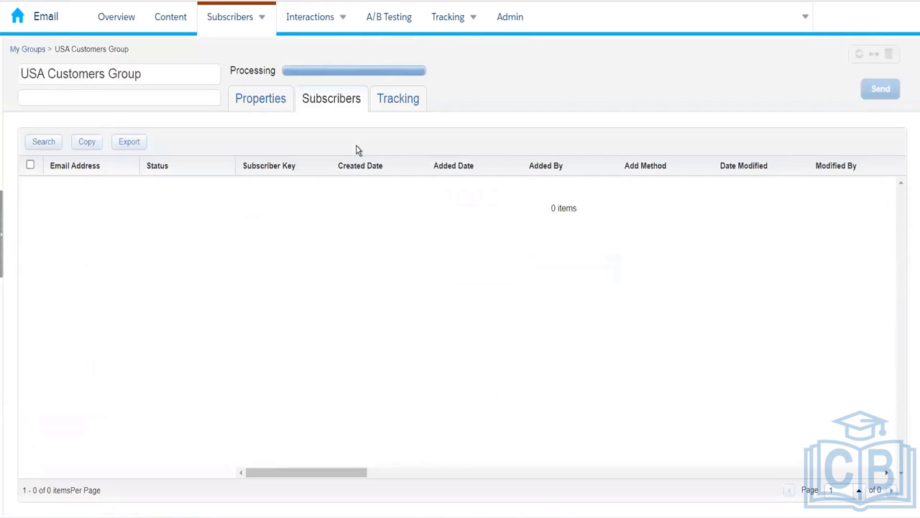
click(272, 107)
click(321, 110)
click(42, 50)
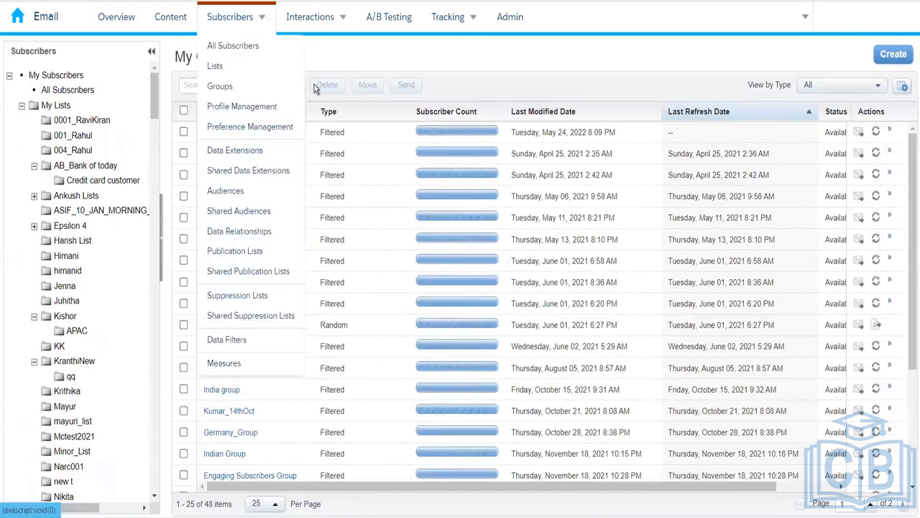
- Create a Random Group with All Subscribers (847 subscribers) as the source
click(895, 55)
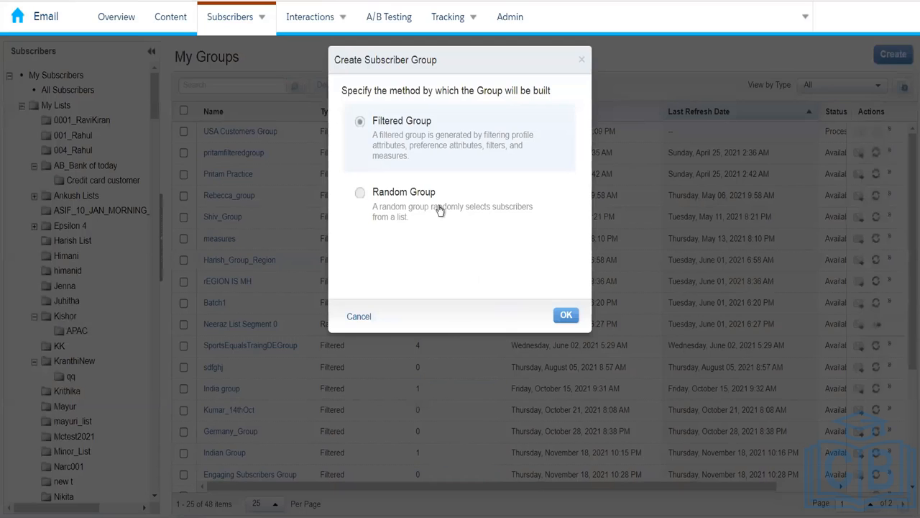
click(428, 213)
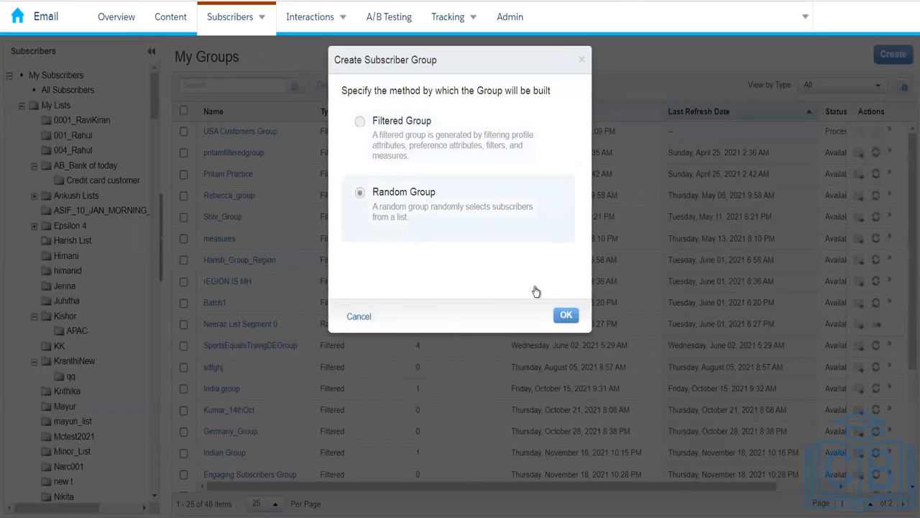
click(565, 315)
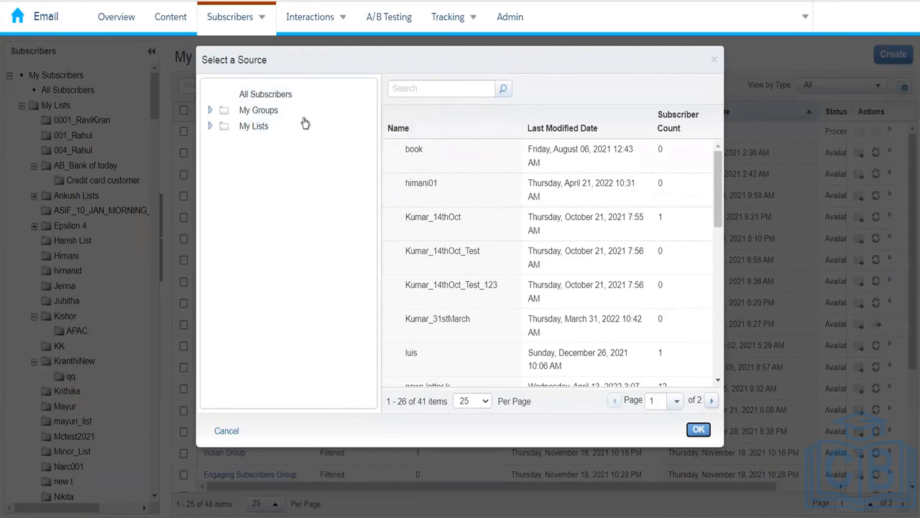
click(287, 95)
click(264, 97)
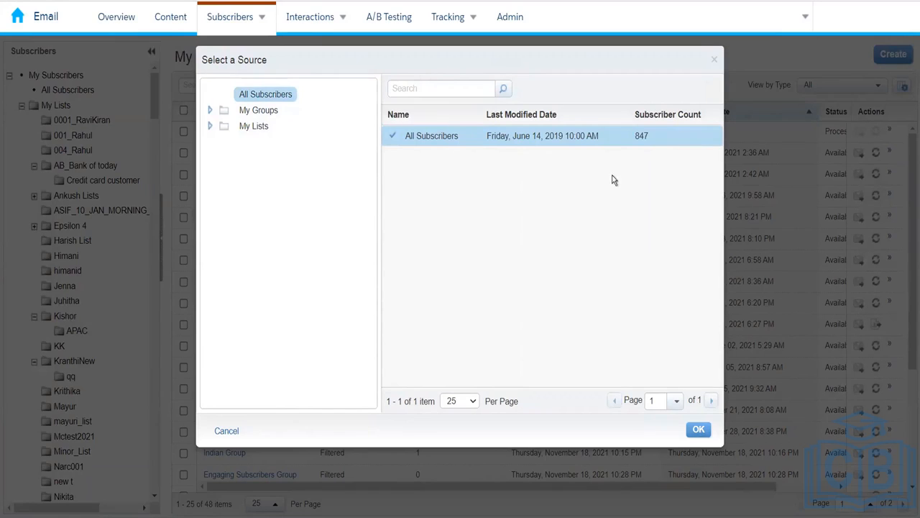
- Add a first random segment of 10 subscribers, then add a second segment
click(698, 431)
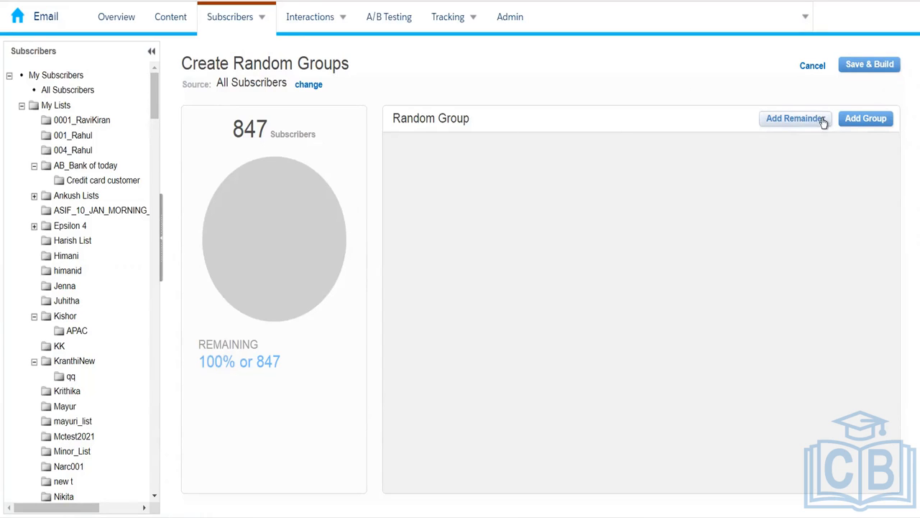
click(855, 123)
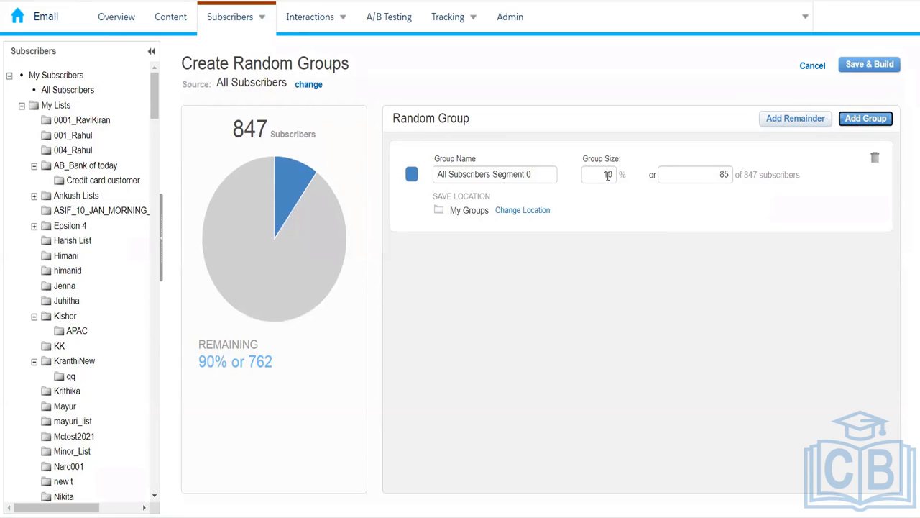
click(726, 177)
key(BackSpace)
key(BackSpace)
text(10)
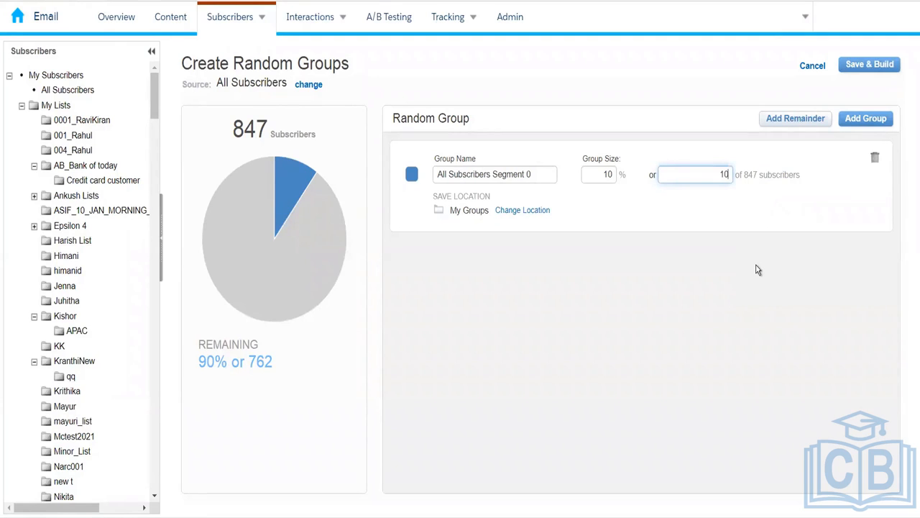
click(719, 279)
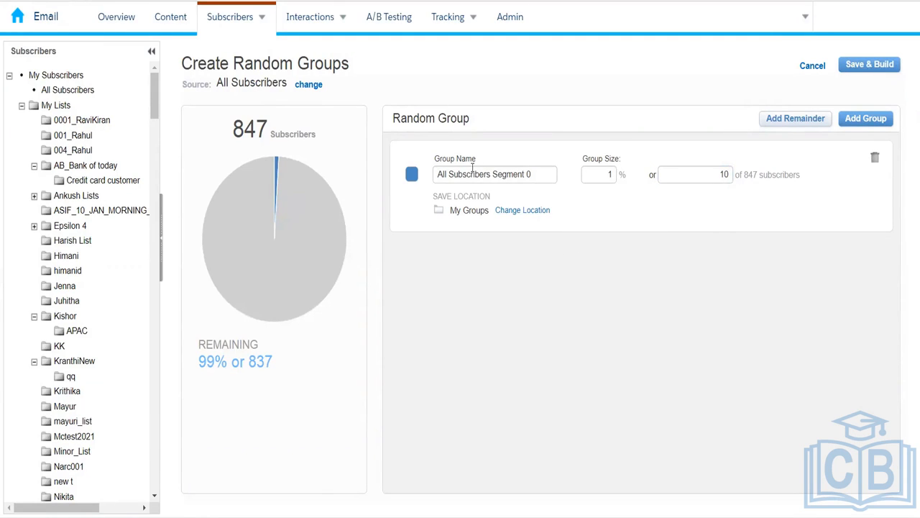
click(864, 123)
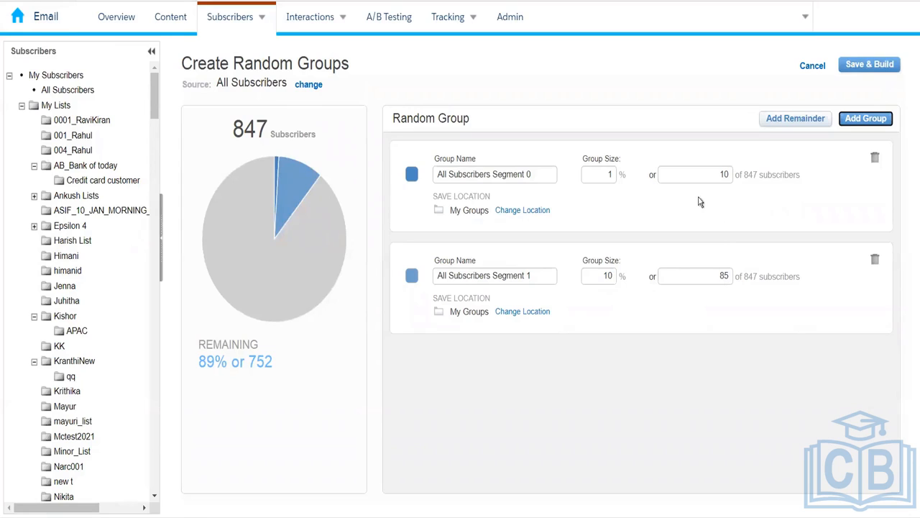
- Resize the second segment to 10 subscribers and save and build both random groups
click(726, 274)
key(BackSpace)
key(BackSpace)
text(10)
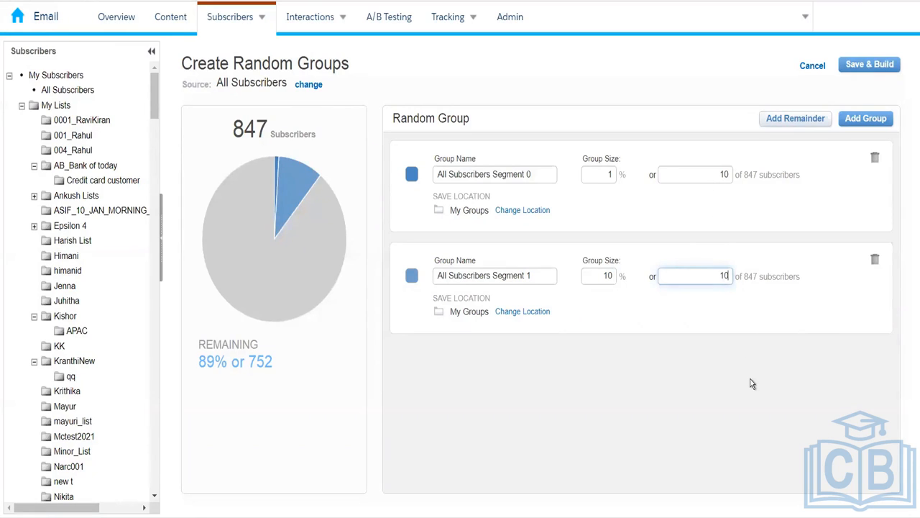
click(709, 342)
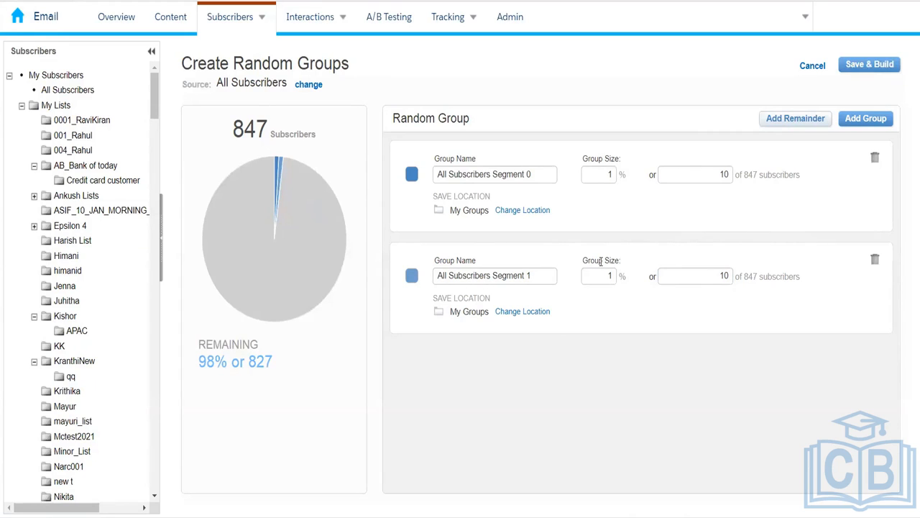
click(879, 70)
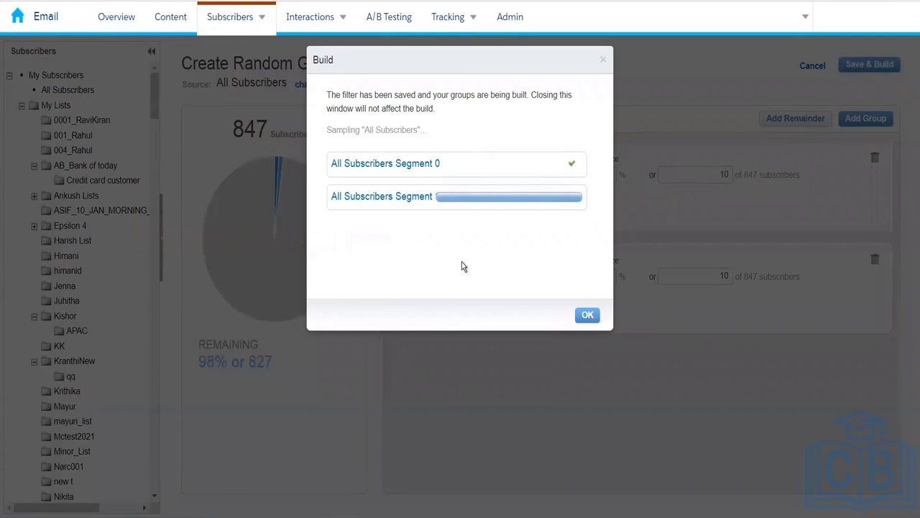
click(588, 316)
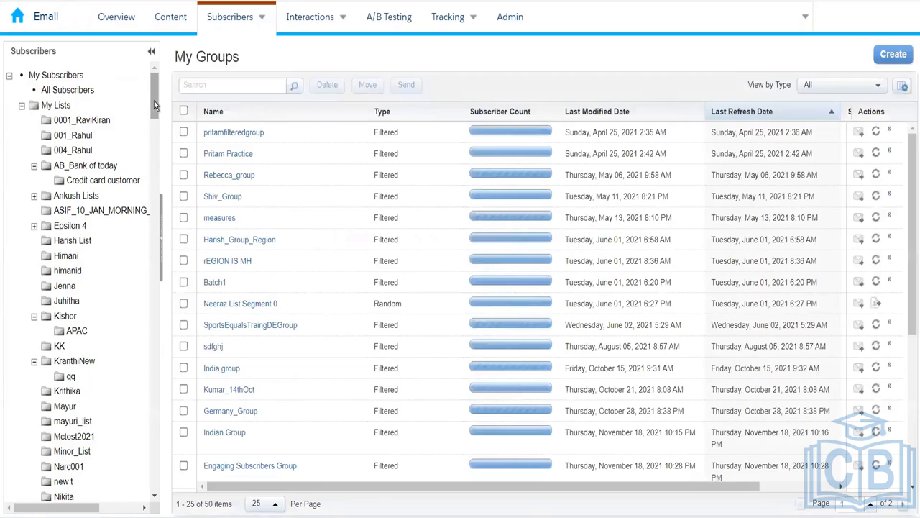
- Search the group list for 'usa', then clear the search and reload all groups
drag(154, 101, 158, 186)
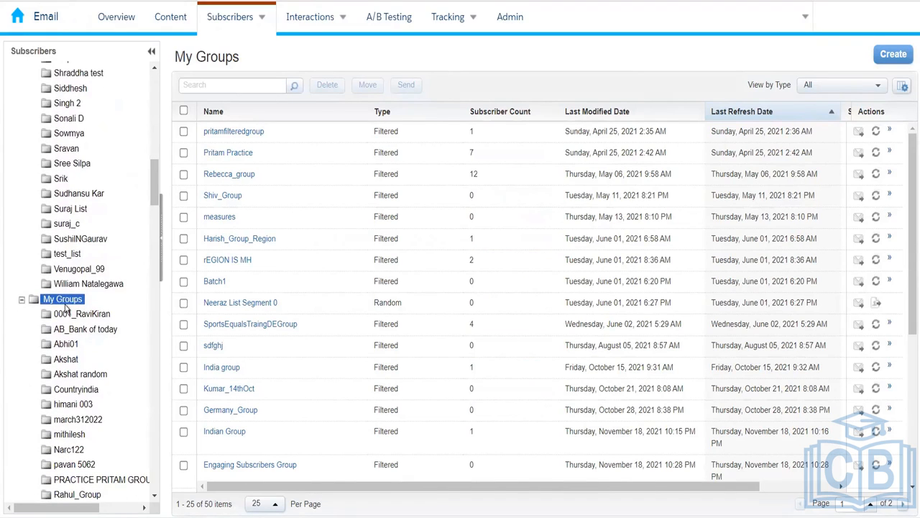
click(63, 299)
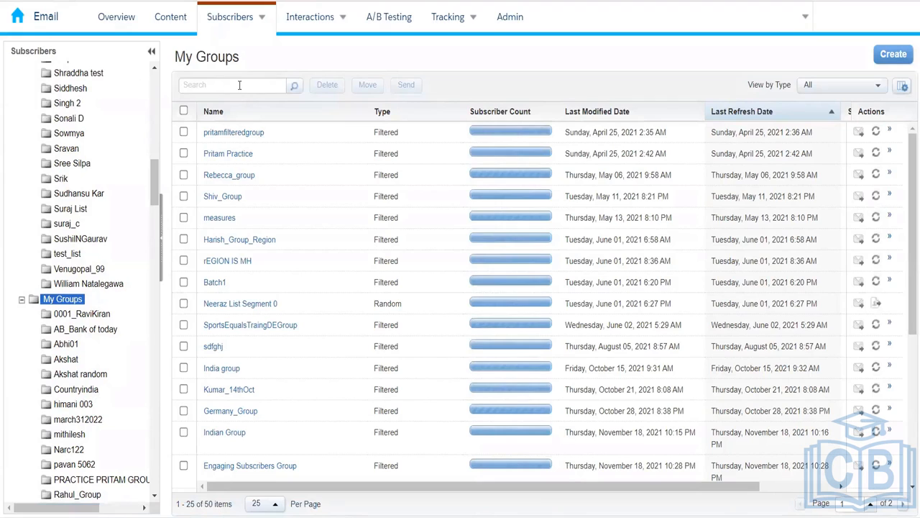
click(239, 85)
text(usa)
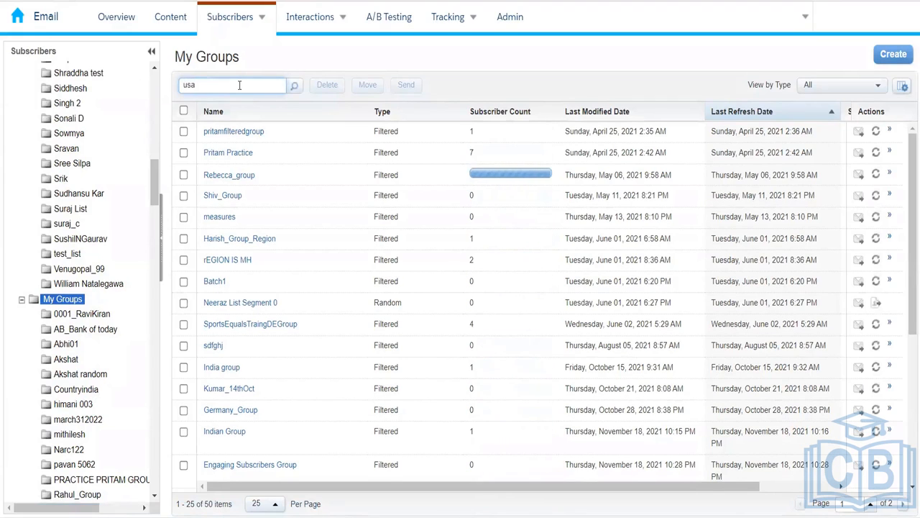
key(Return)
key(BackSpace)
key(BackSpace)
key(BackSpace)
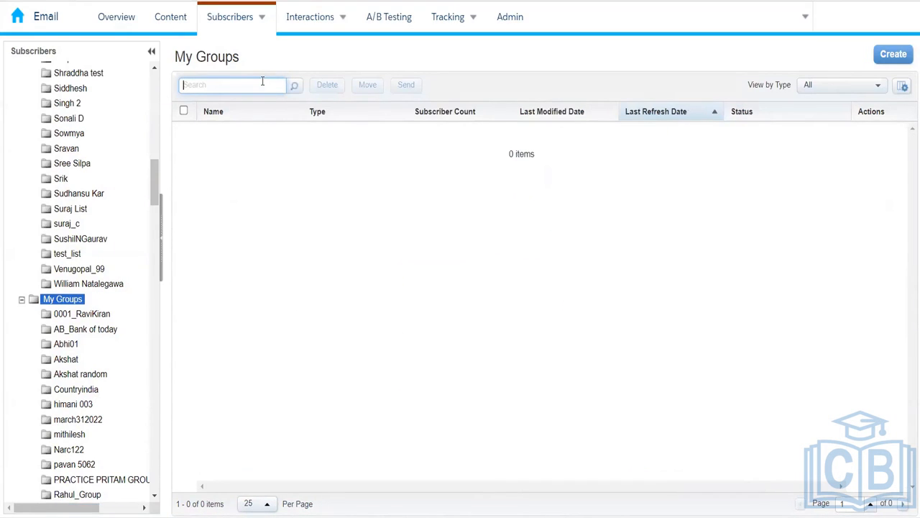
click(64, 299)
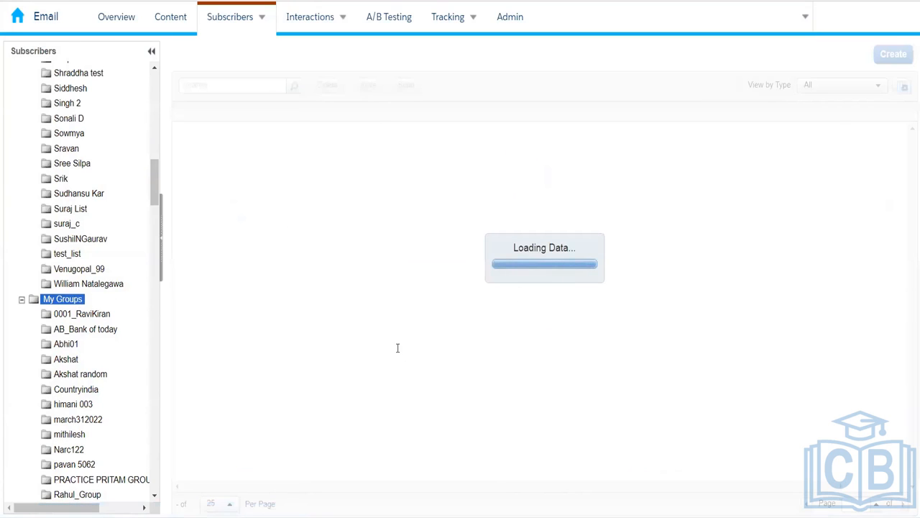
- Show more groups per page, find 'usa' on the page, and open USA Customers Group
click(273, 504)
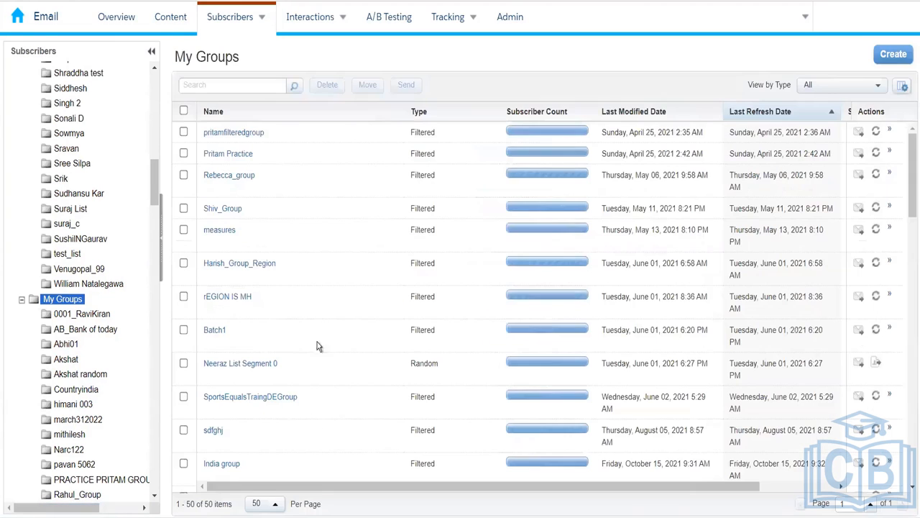
key(ctrl+f)
text(usa)
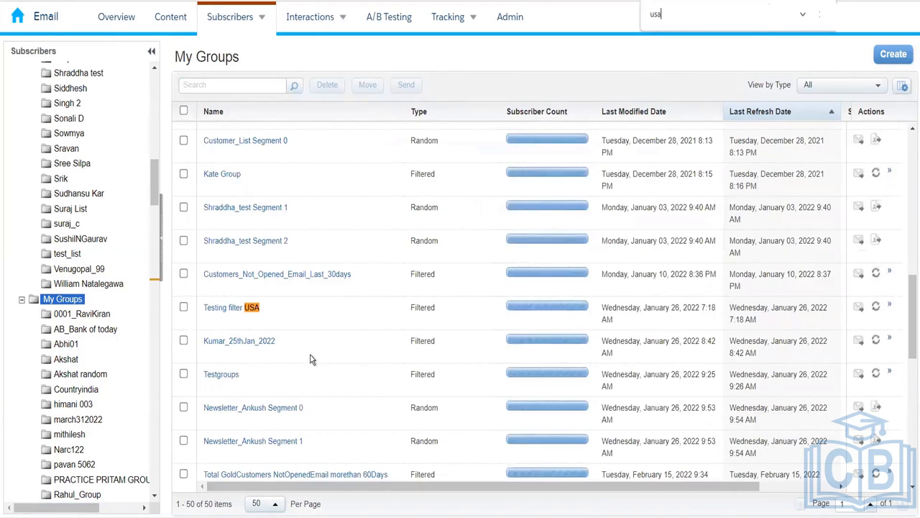
key(Return)
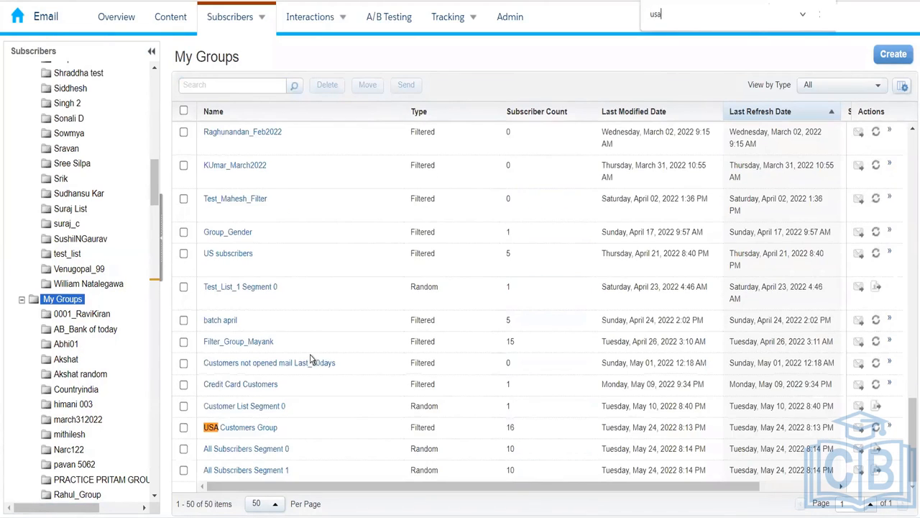
click(258, 428)
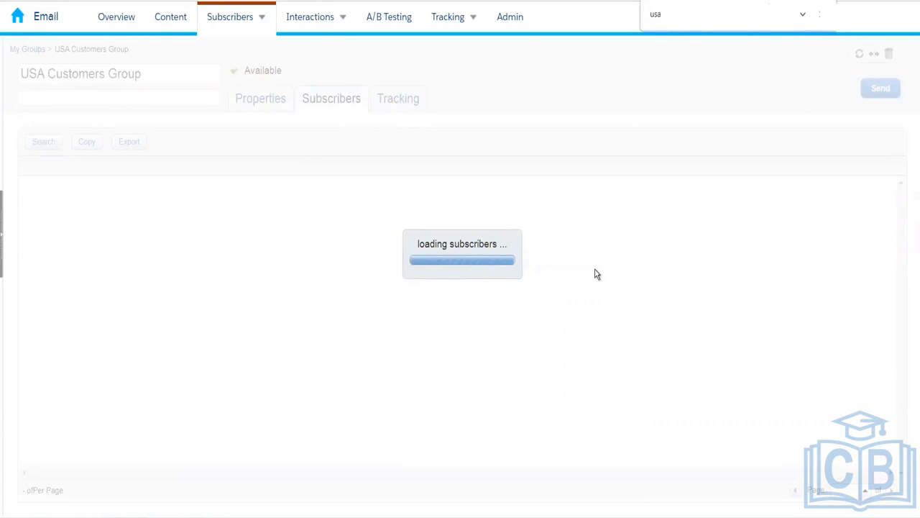
- Scroll through the USA Customers Group table: 16 Active subscribers, all in the United States
drag(453, 472, 555, 461)
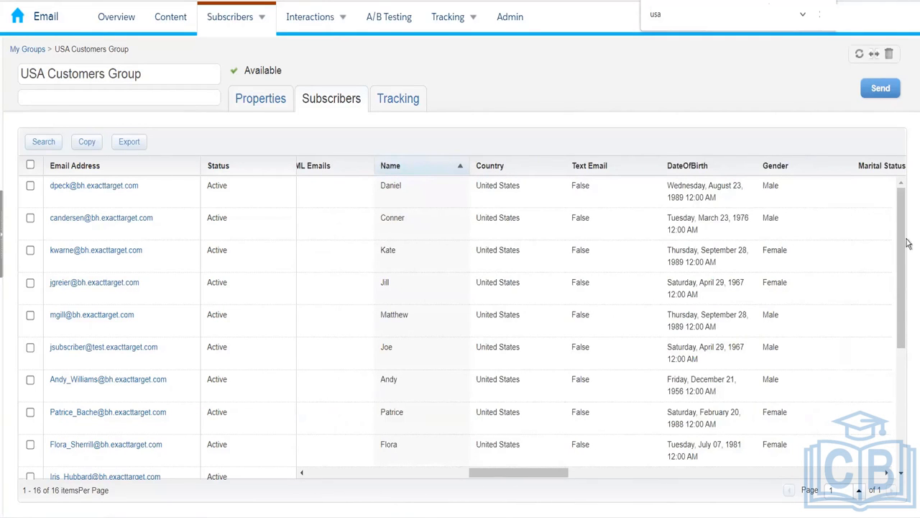
drag(901, 265, 903, 310)
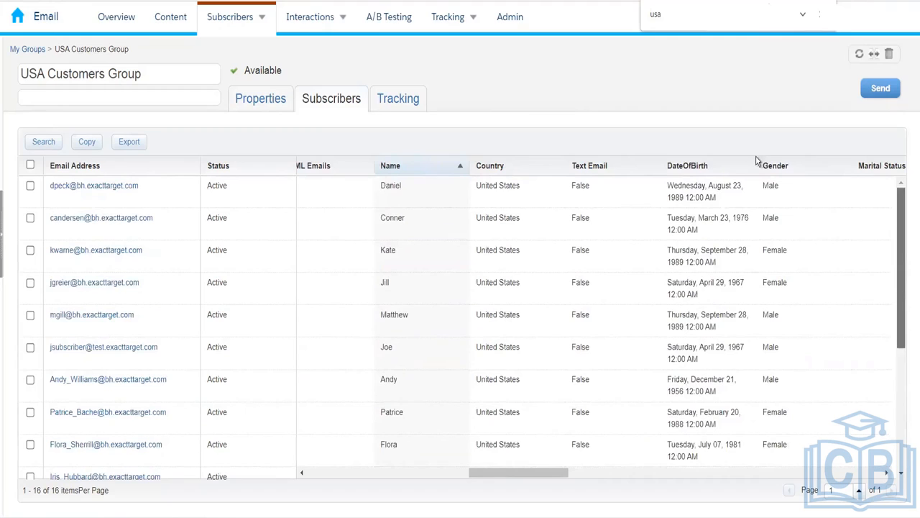
- Check the USA Customers Group properties (Country equals United States, 16 subscribers), then return to My Groups
click(259, 97)
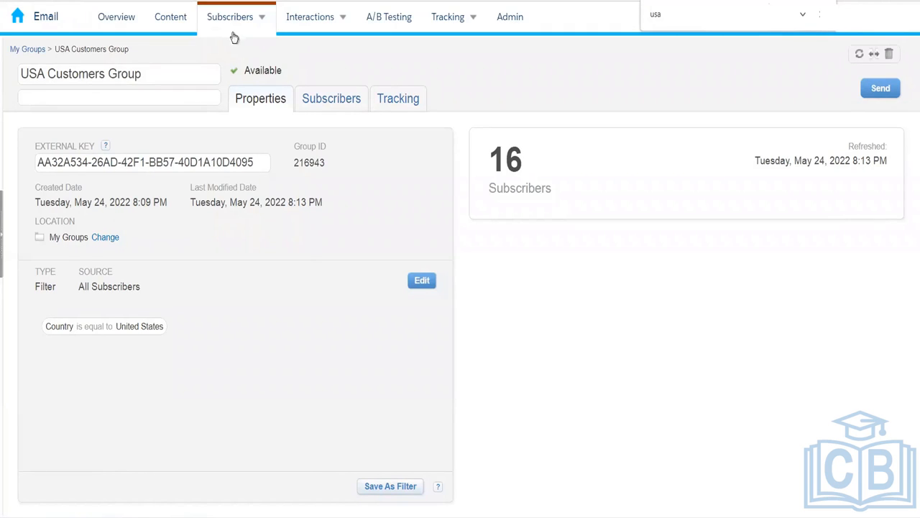
mouse_move(227, 20)
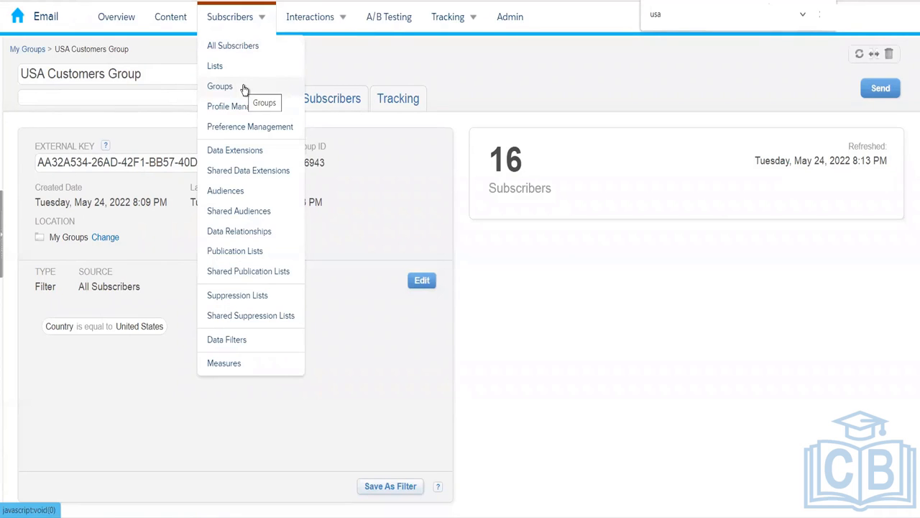
click(39, 54)
- Show 50 groups per page in the My Groups list
mouse_move(237, 16)
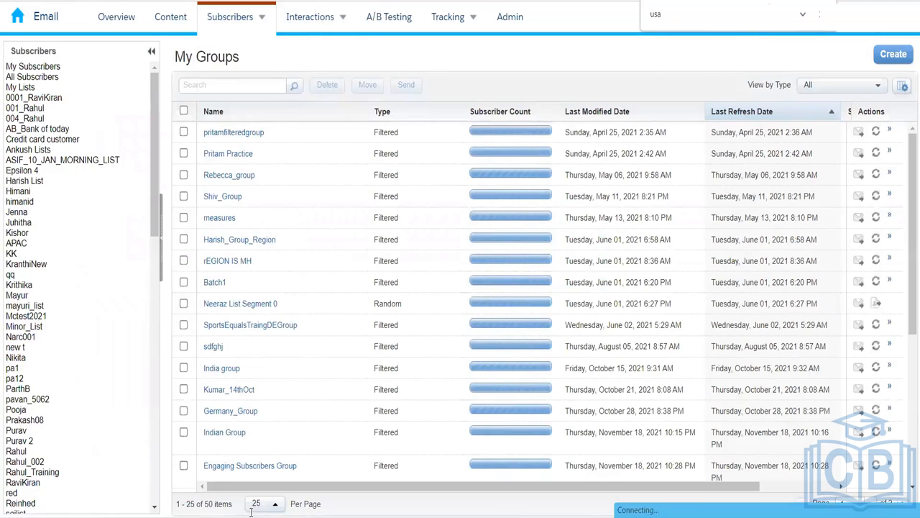
click(265, 506)
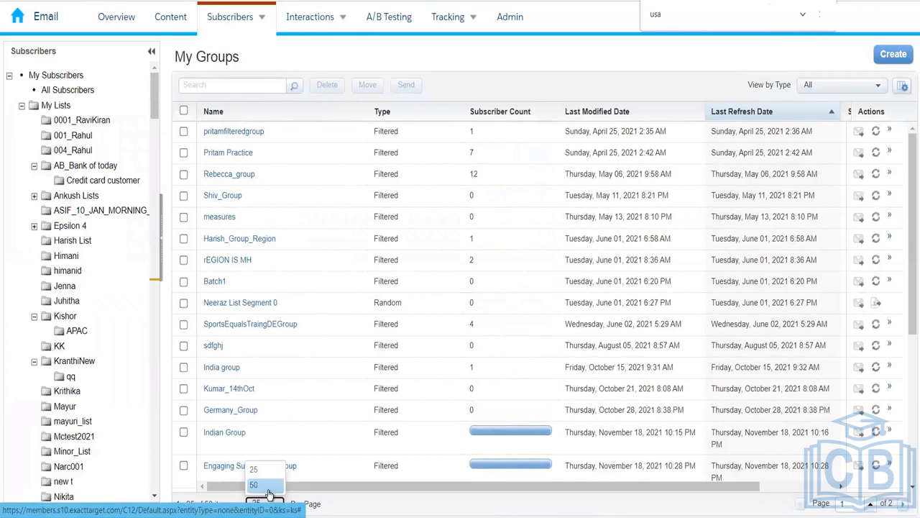
click(268, 491)
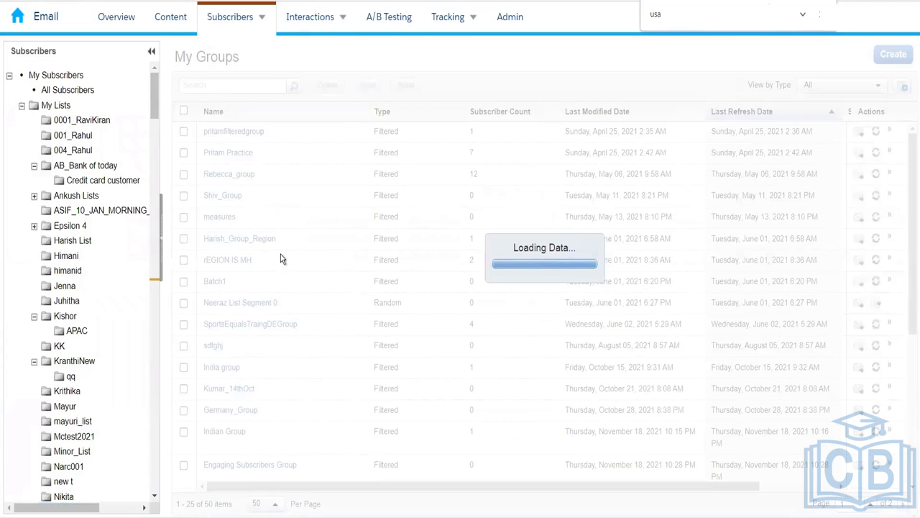
- Search the page for 'all ssu' and open the All Subscribers Segment 0 group
key(BackSpace)
key(BackSpace)
key(BackSpace)
text(all ssu)
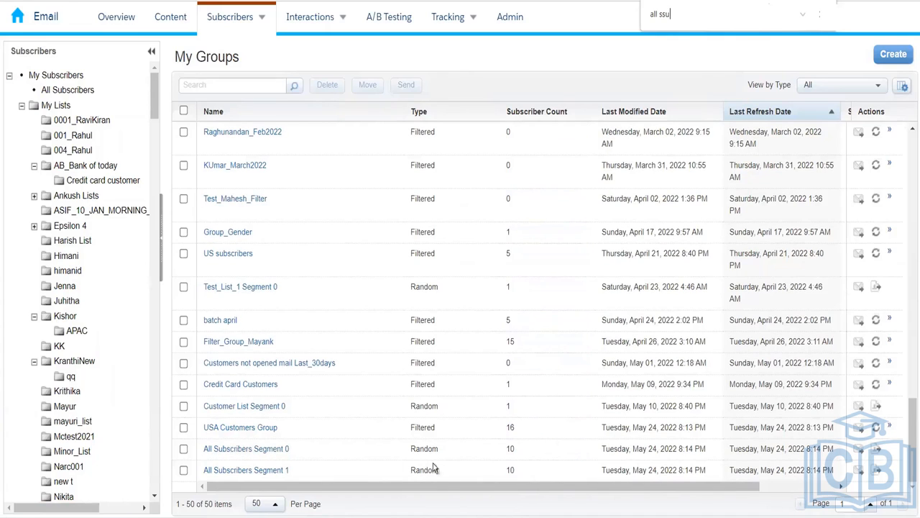
click(271, 452)
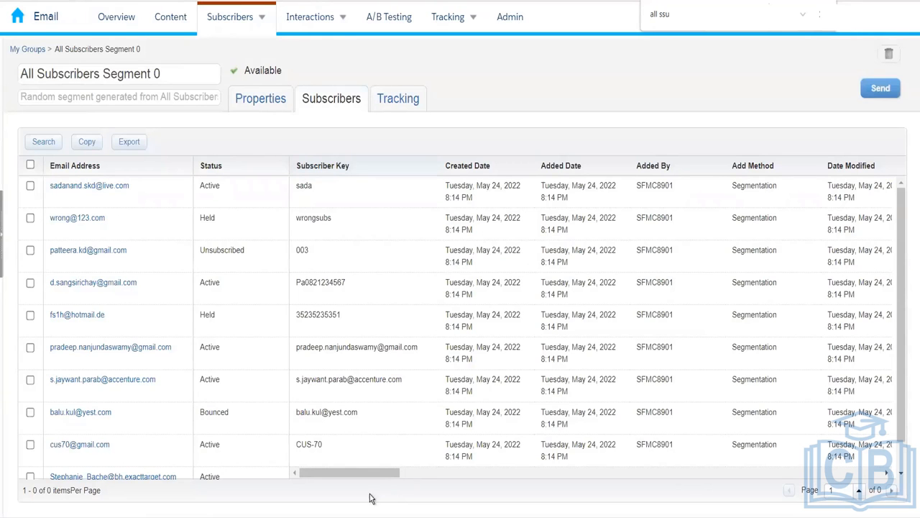
drag(364, 473, 535, 473)
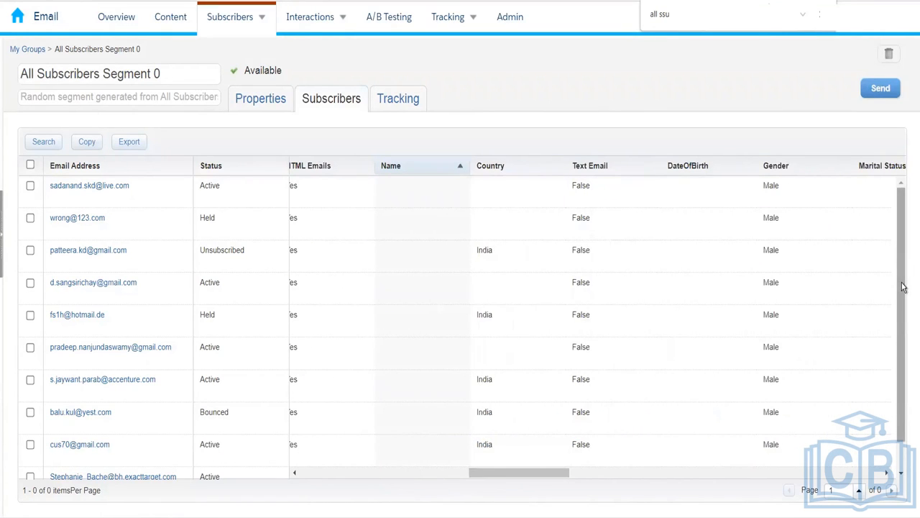
drag(904, 287, 904, 313)
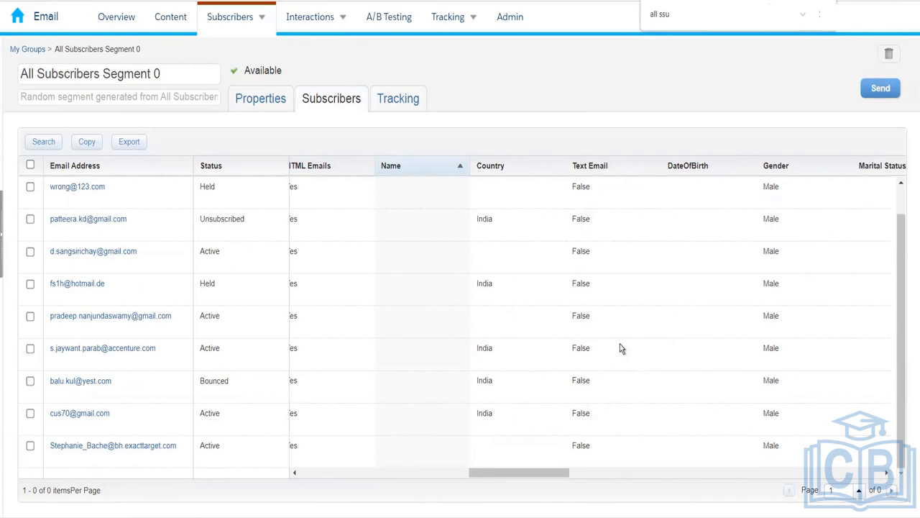
drag(521, 477, 303, 462)
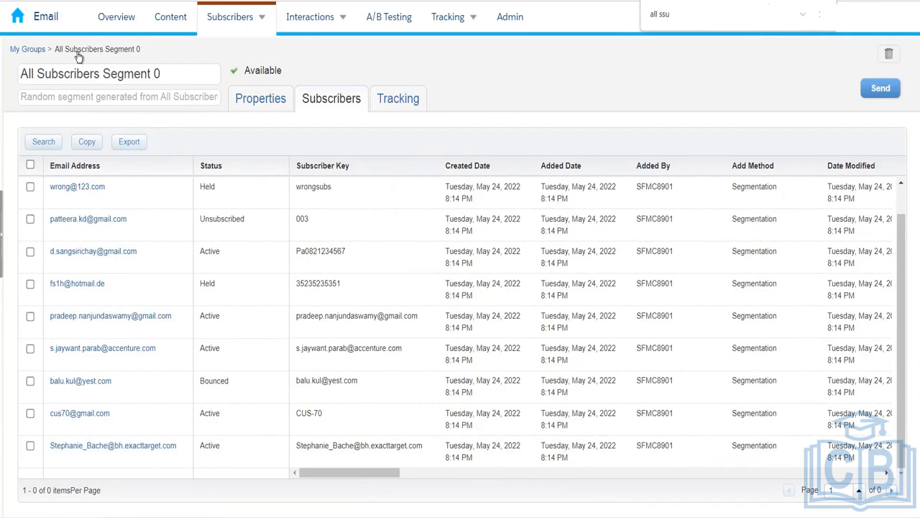
click(30, 52)
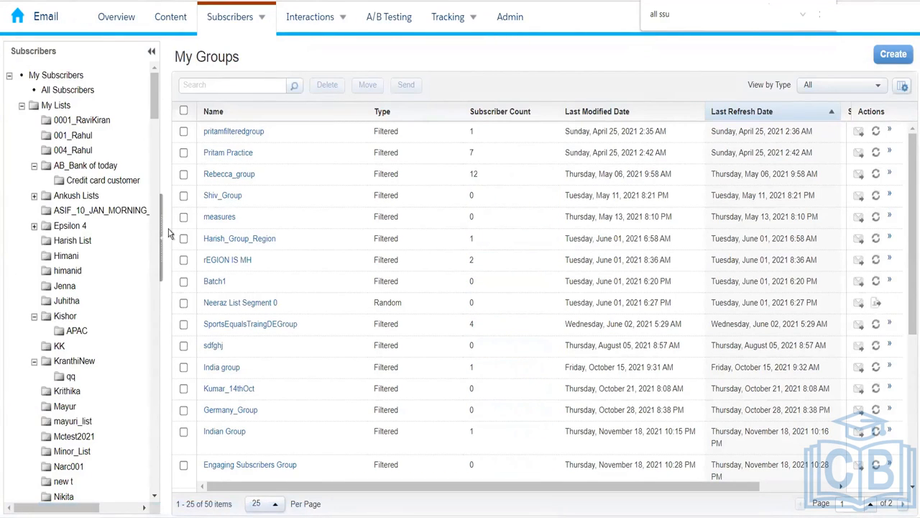
- Go to Profile Management from the Subscribers menu
drag(154, 110, 154, 126)
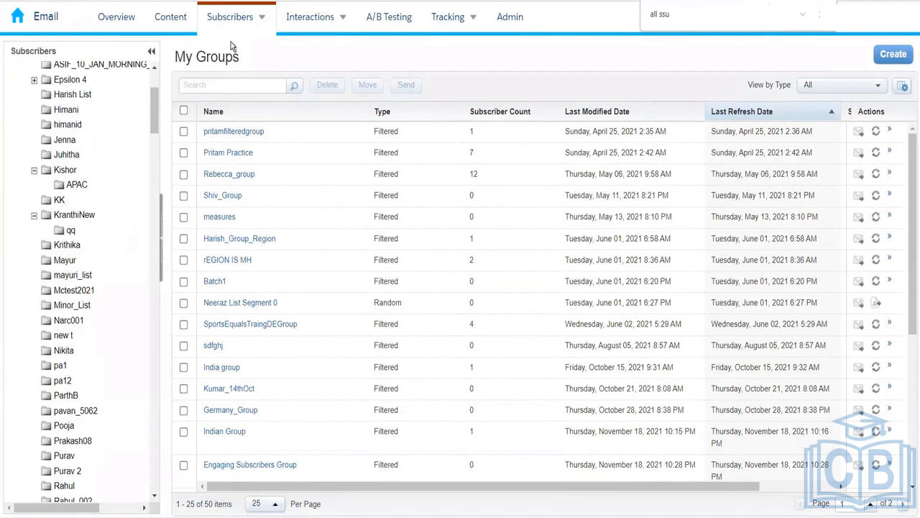
mouse_move(243, 24)
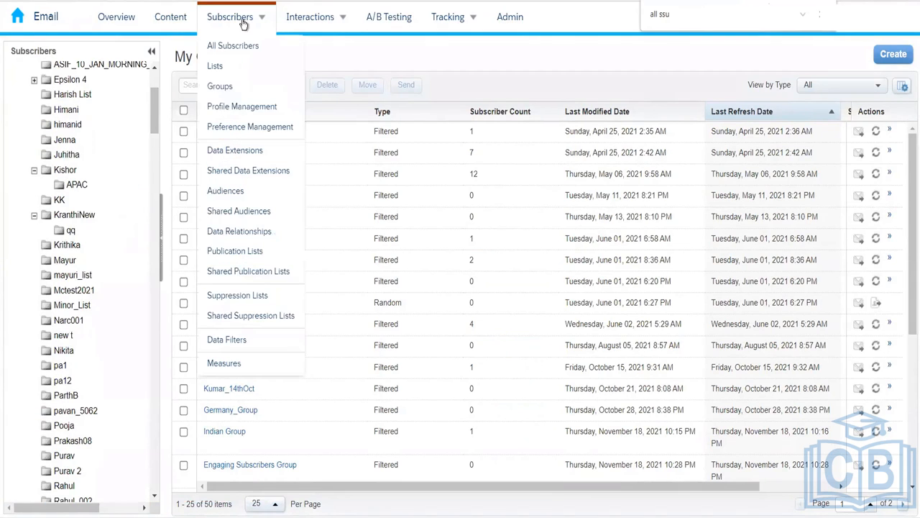
click(244, 108)
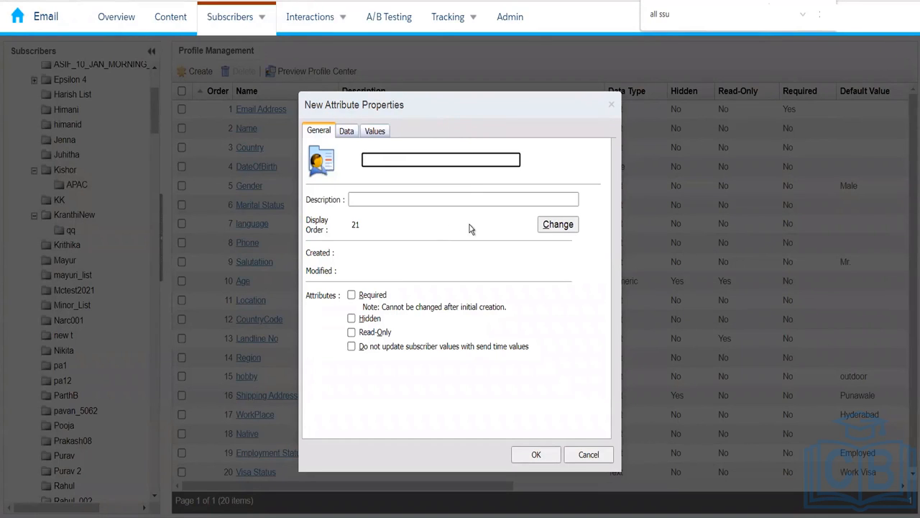
- Name the new profile attribute 'Interest'
text(Interest)
click(578, 182)
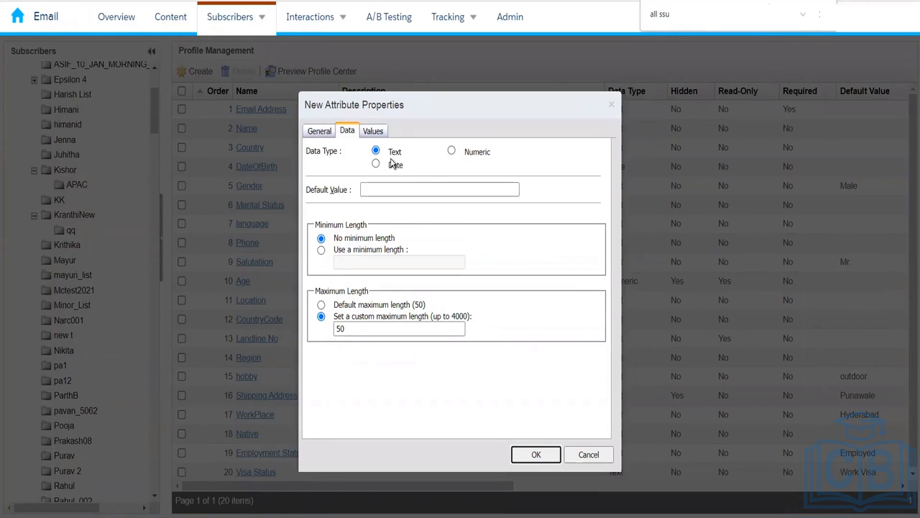
- Require a minimum length of 3 for Interest, keeping the custom maximum length at 50
click(400, 188)
click(400, 189)
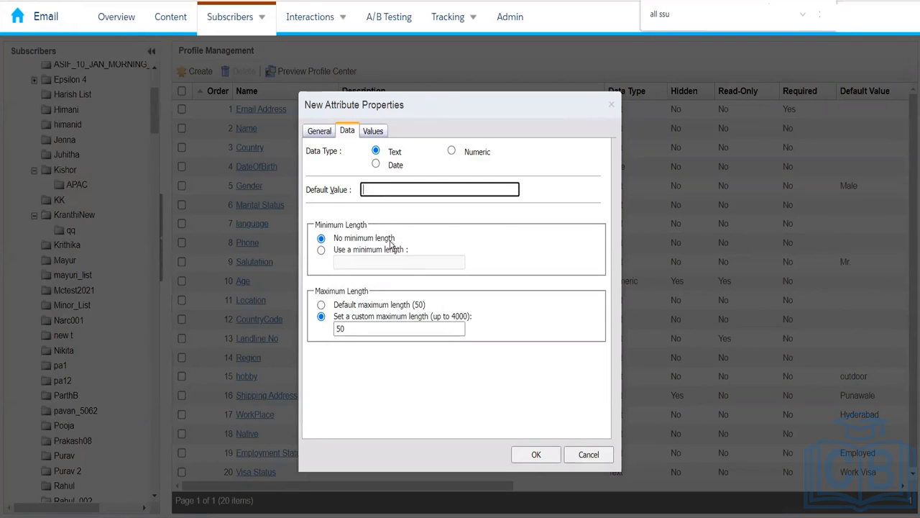
click(321, 251)
click(358, 262)
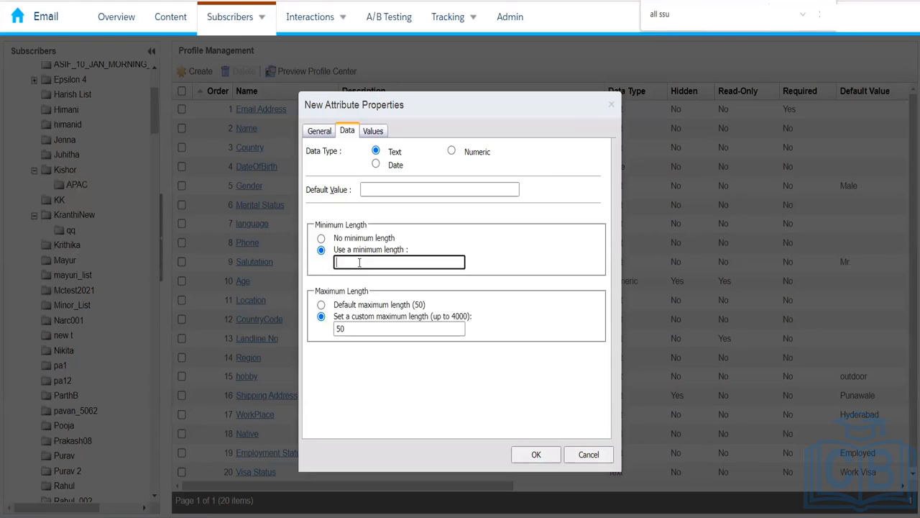
text(3)
click(493, 281)
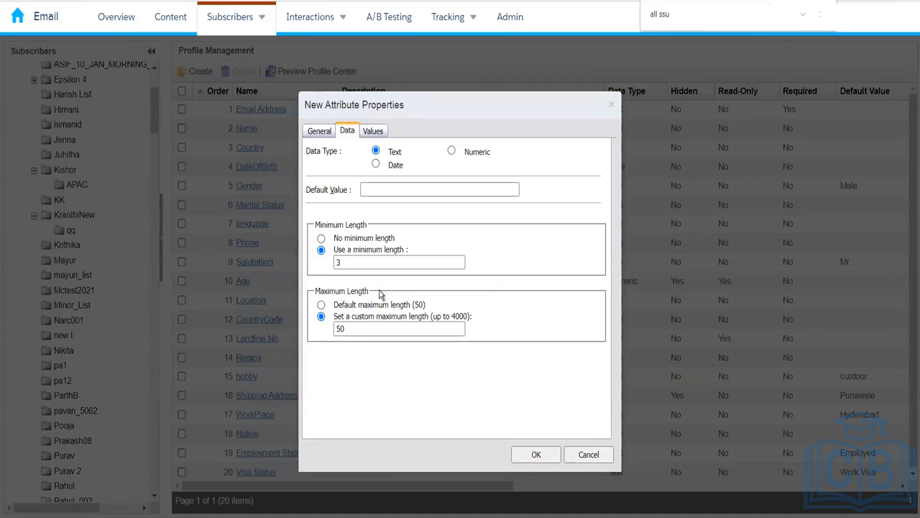
click(363, 330)
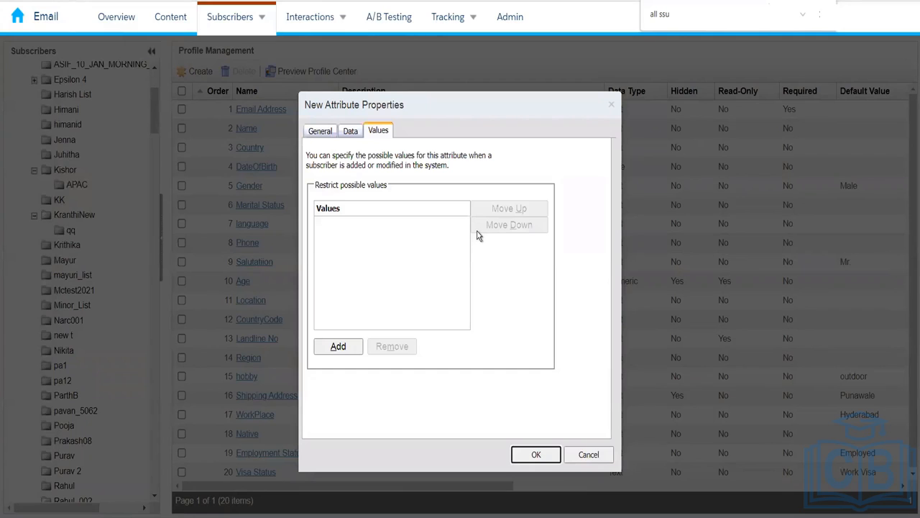
- Add 'Interest 1' as a possible value and clear the next placeholder value row
click(361, 247)
click(344, 348)
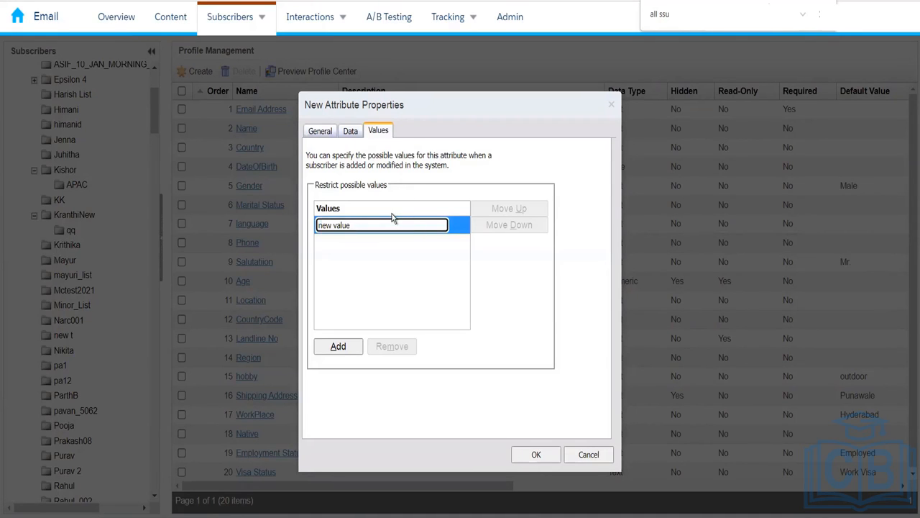
triple_click(349, 225)
text(Interest 1)
key(Return)
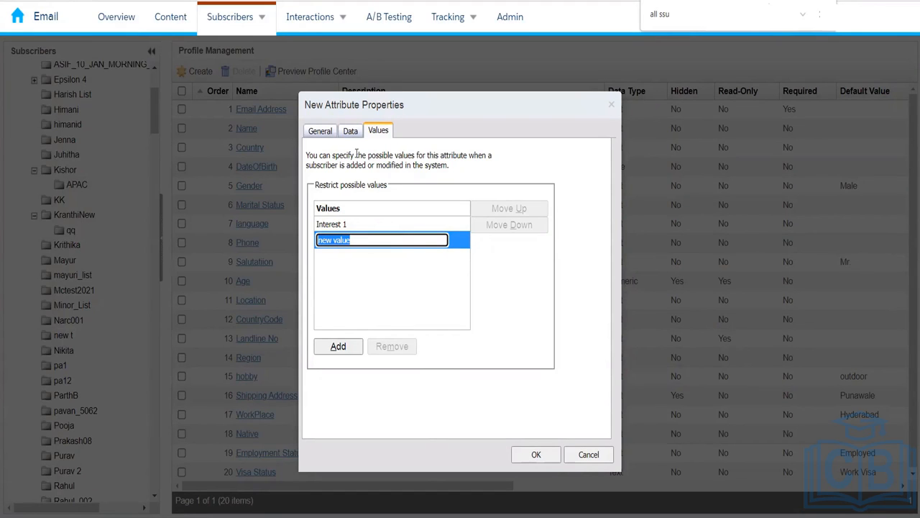
key(BackSpace)
- Dismiss the missing-value alert and remove Interest 1 from the attribute's possible values
click(344, 224)
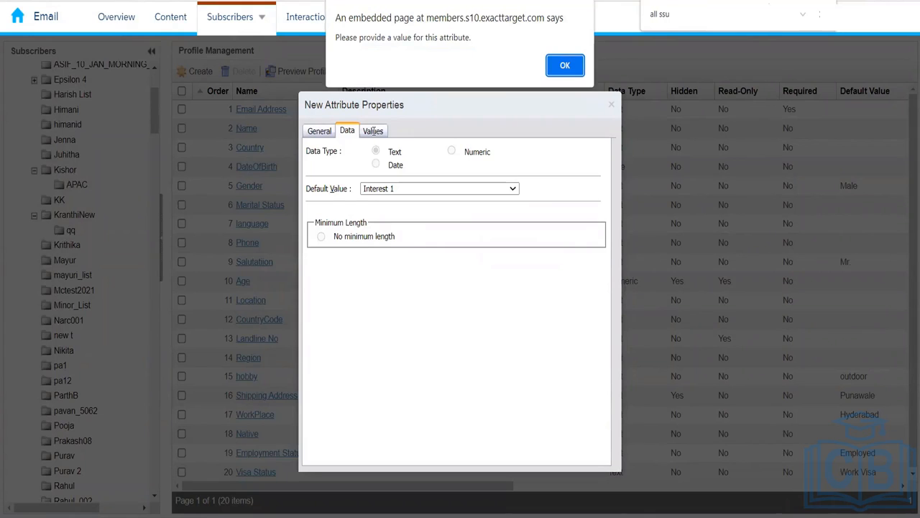
click(565, 66)
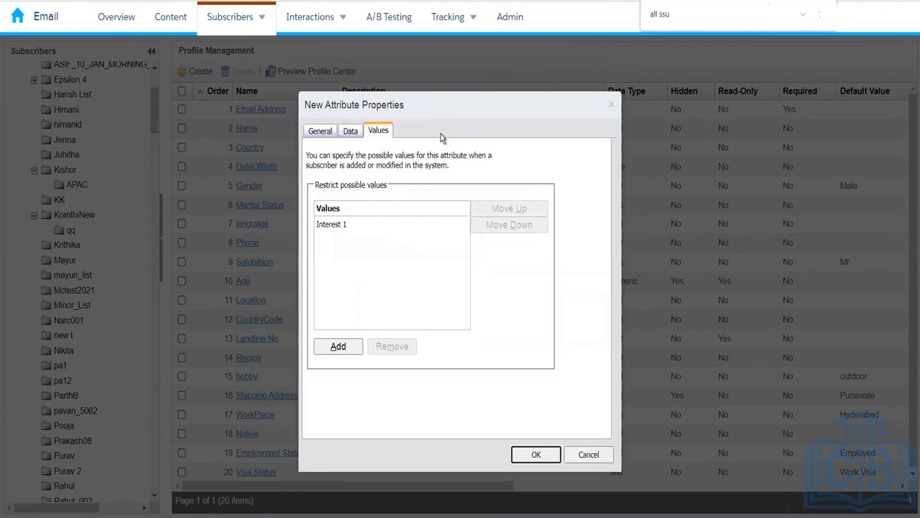
click(349, 223)
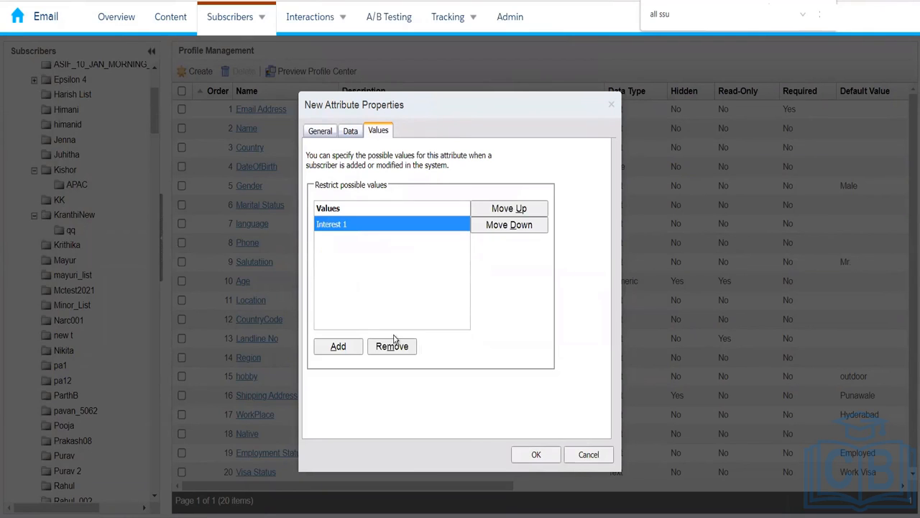
click(392, 345)
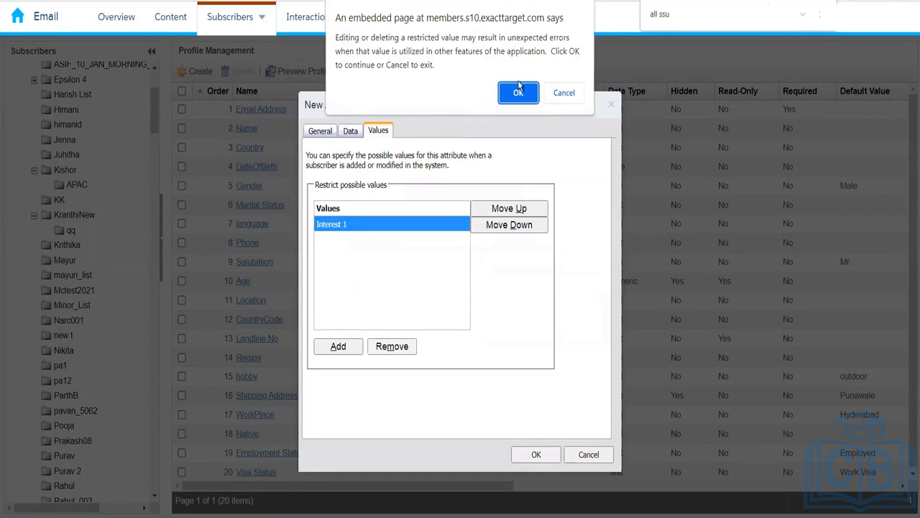
click(517, 94)
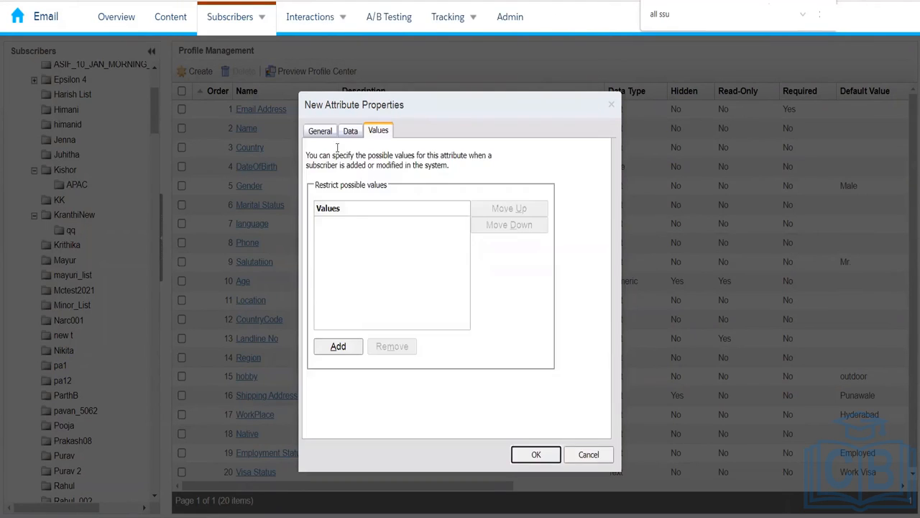
click(323, 136)
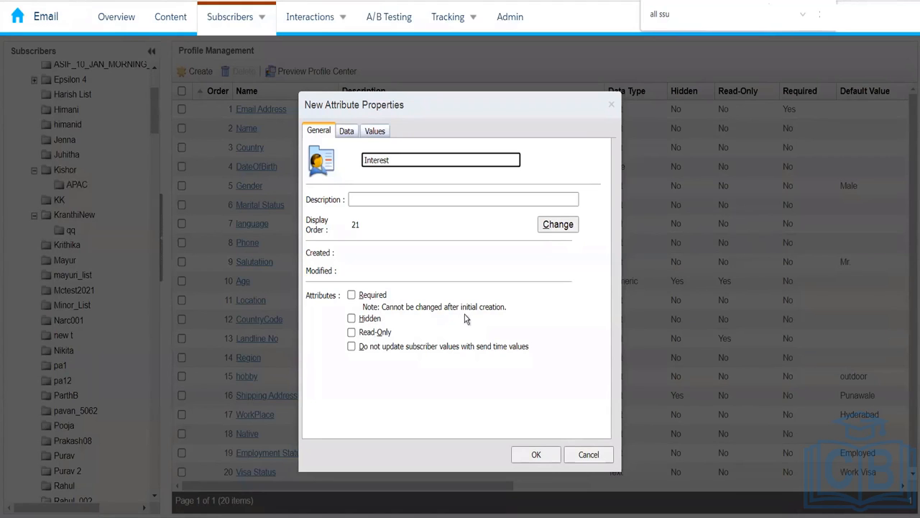
- Save the Interest attribute and scroll Profile Management to its new row 21
click(534, 454)
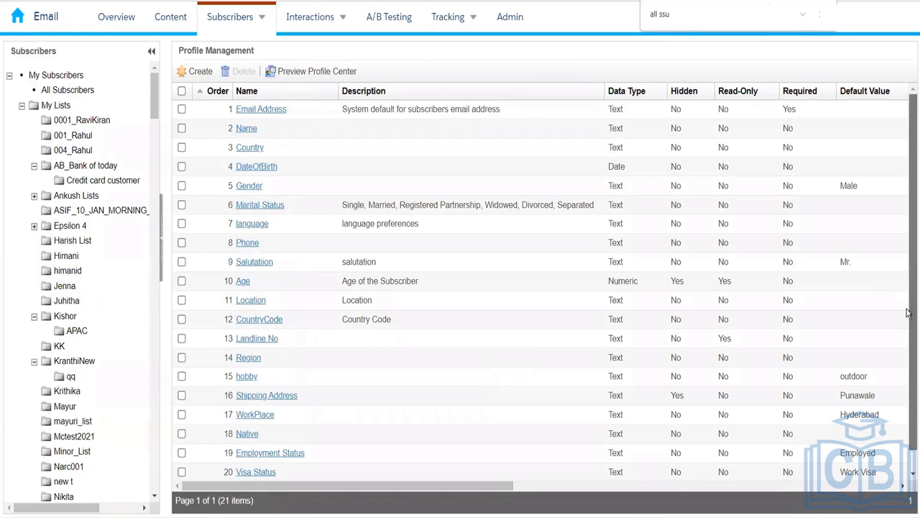
scroll(908, 314, down, 1)
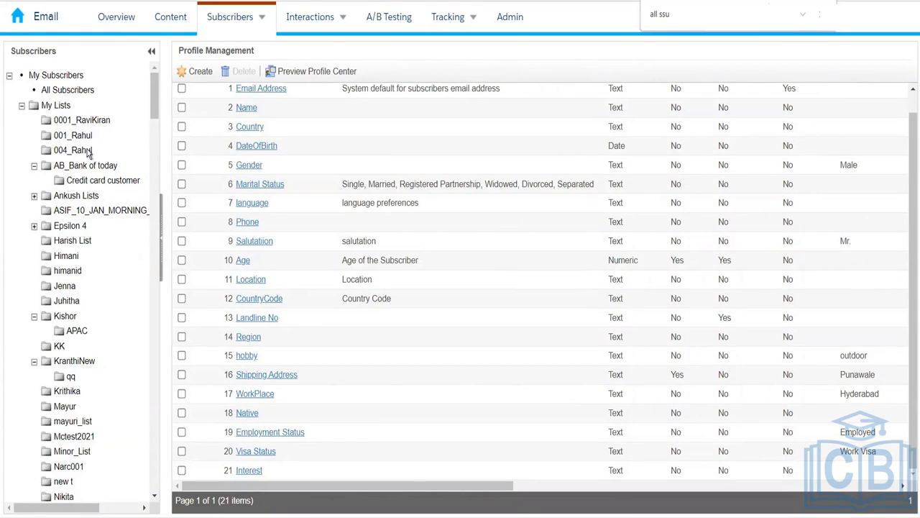
- Check the empty Interest column in the Amazon_Electronics subscriber table, then go back to 004_Rahul
click(75, 151)
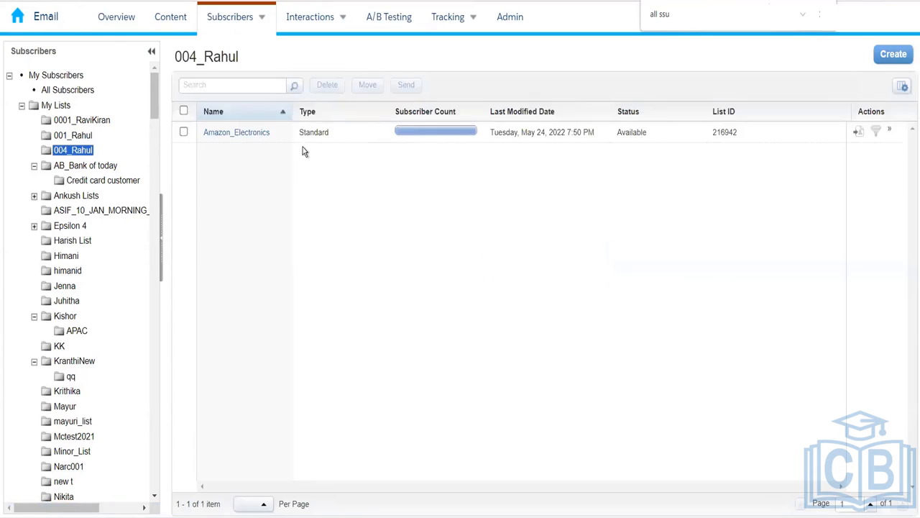
click(248, 143)
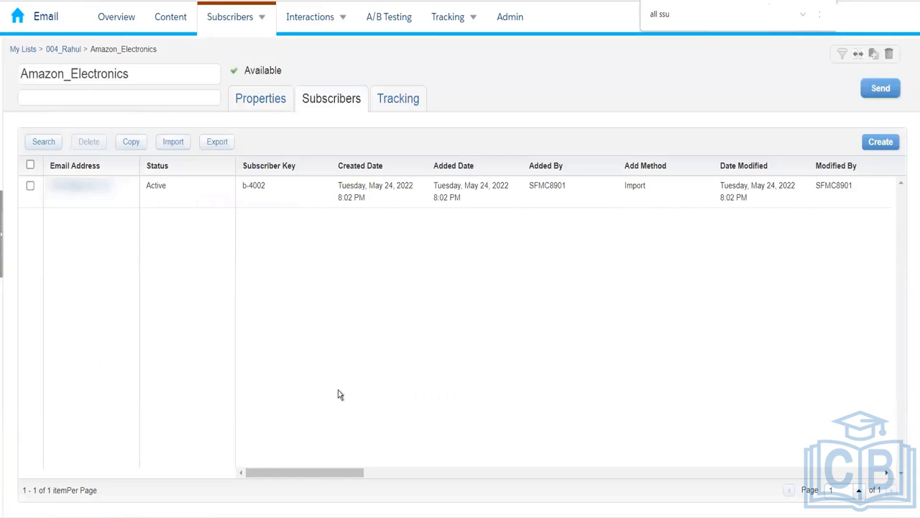
drag(643, 441, 689, 438)
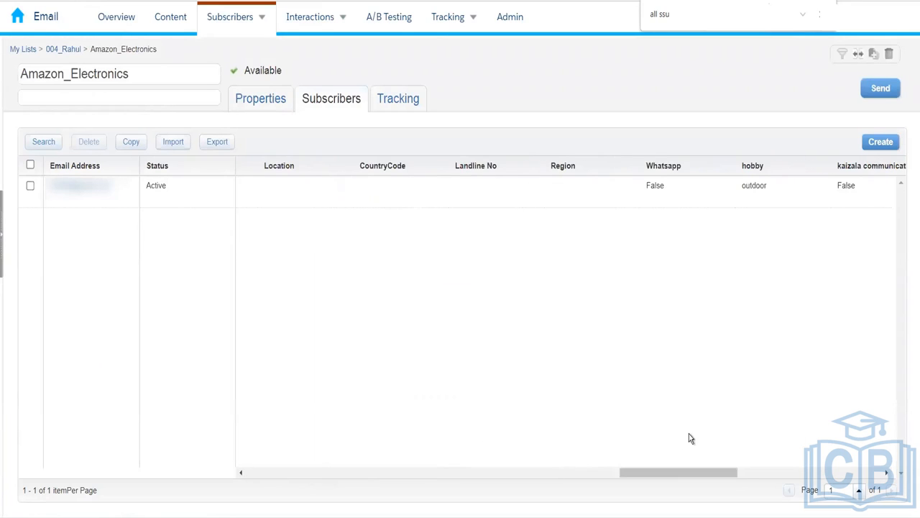
drag(688, 473, 860, 447)
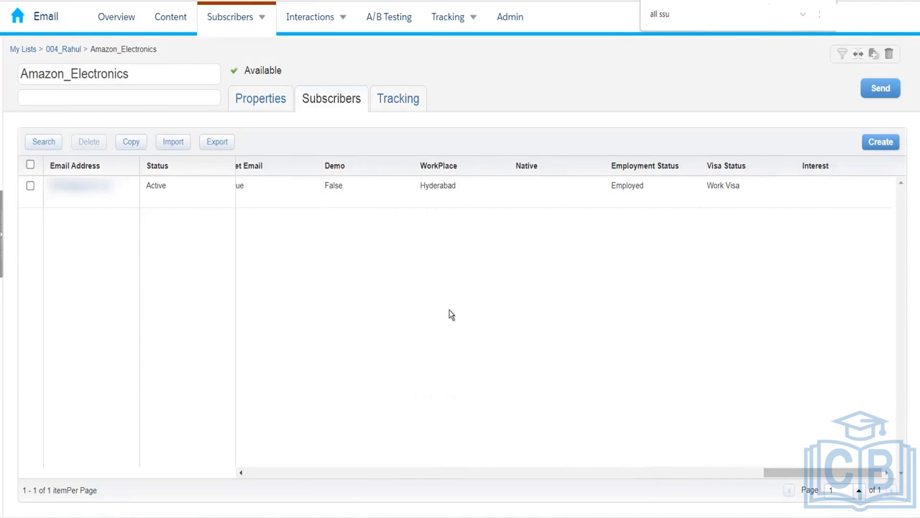
click(77, 50)
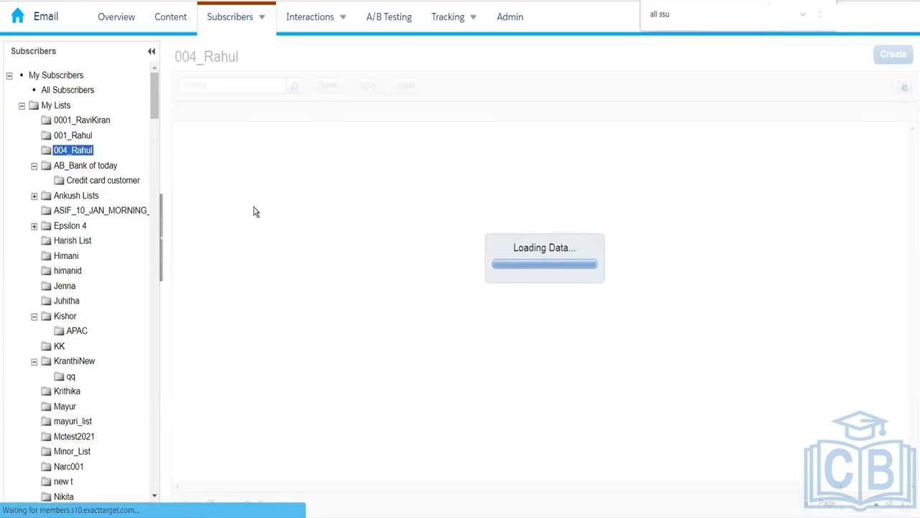
click(80, 96)
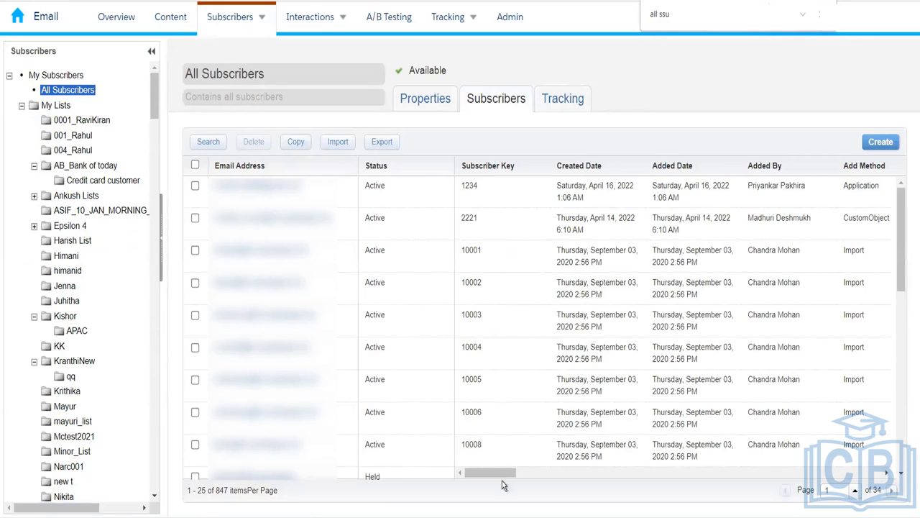
drag(502, 472, 893, 445)
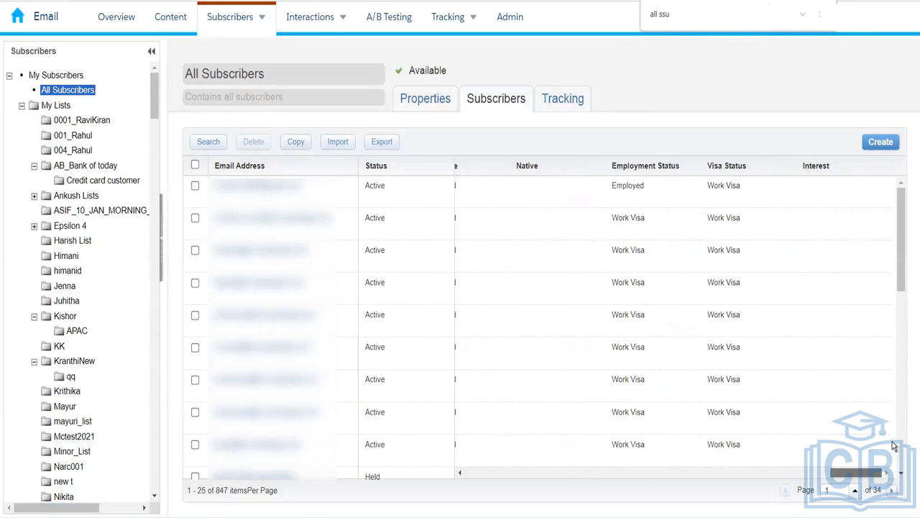
drag(842, 467, 401, 466)
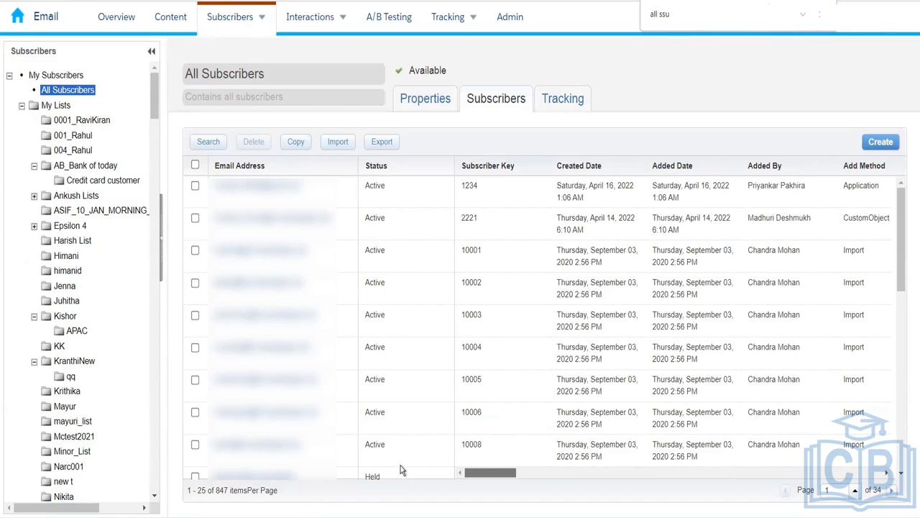
mouse_move(234, 37)
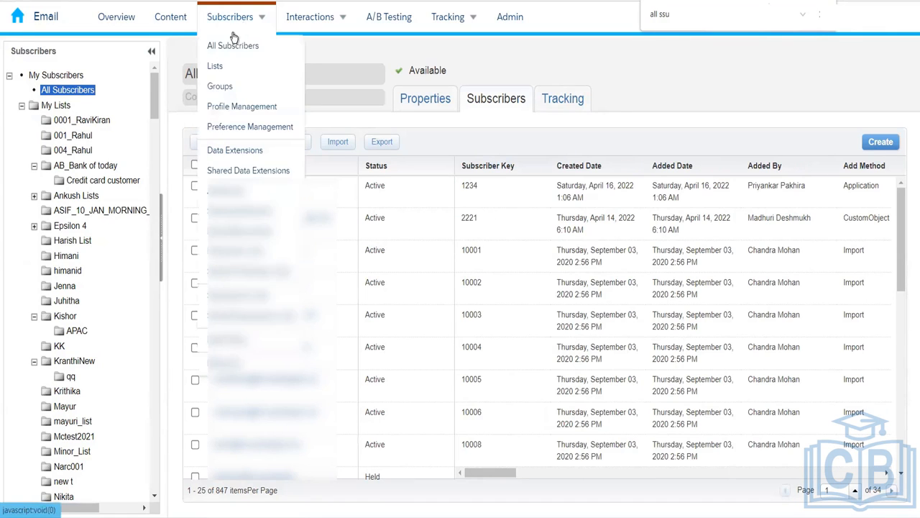
click(74, 150)
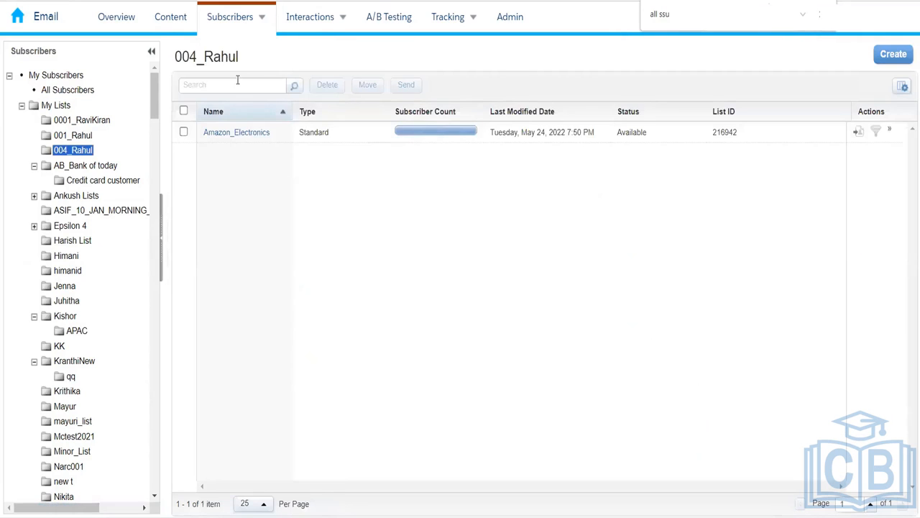
mouse_move(236, 24)
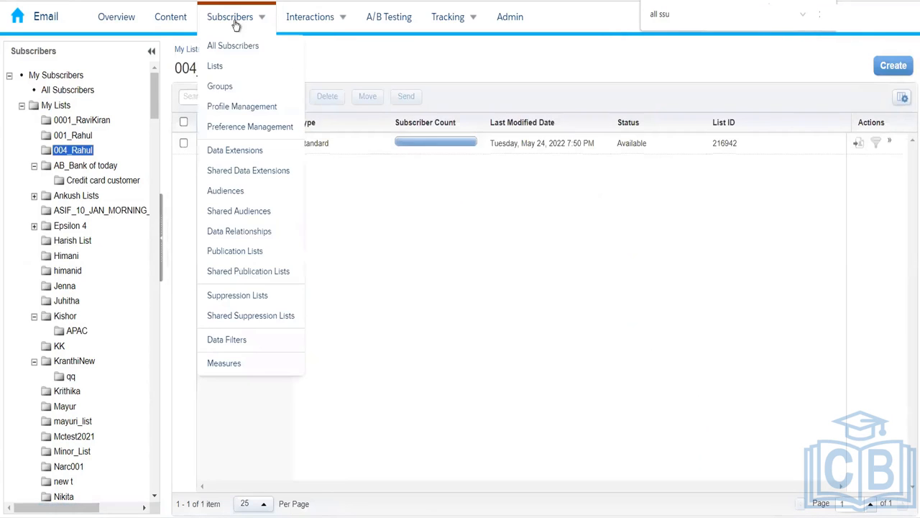
click(239, 149)
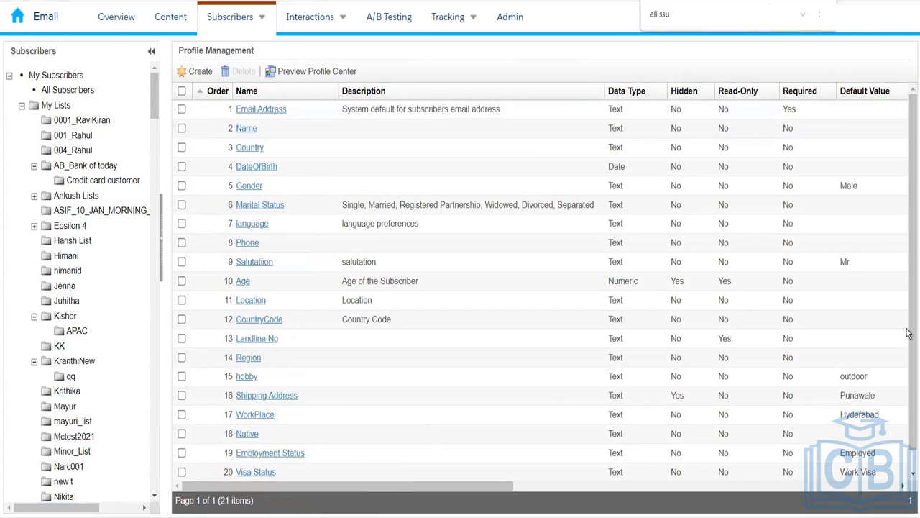
scroll(908, 403, down, 1)
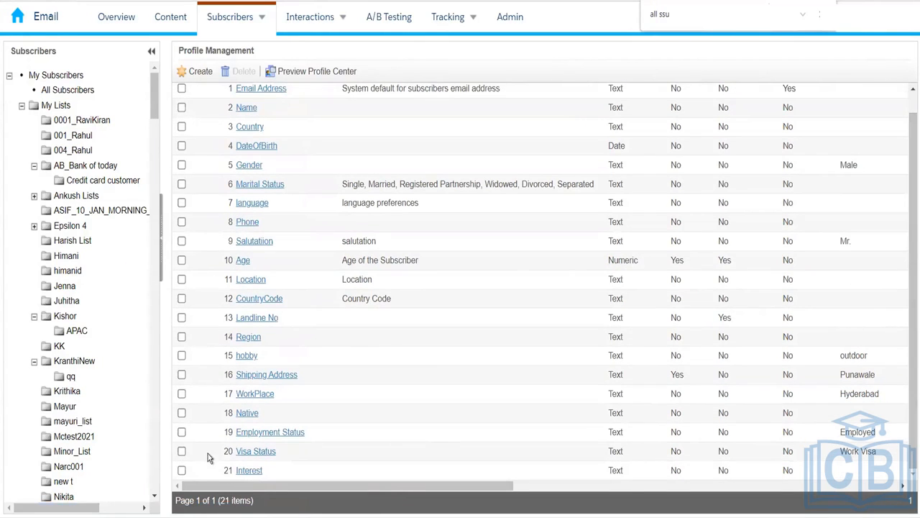
click(182, 471)
click(244, 74)
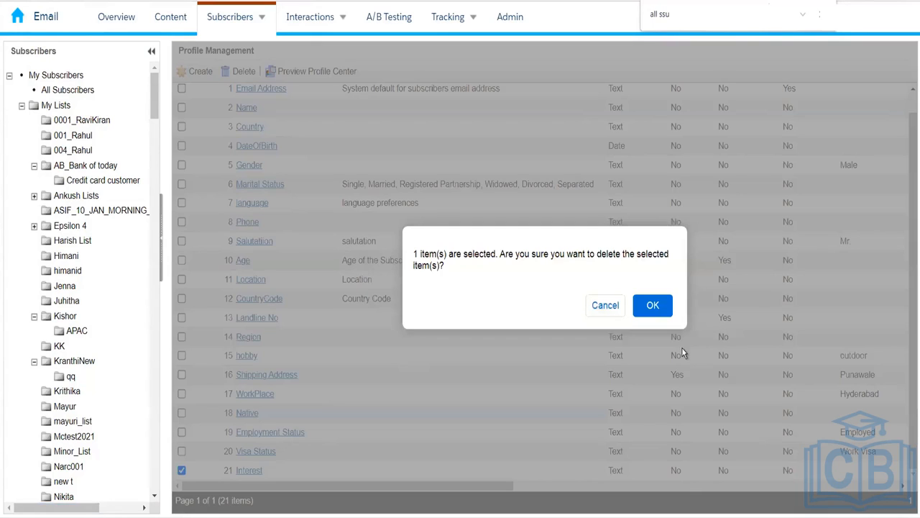
click(651, 309)
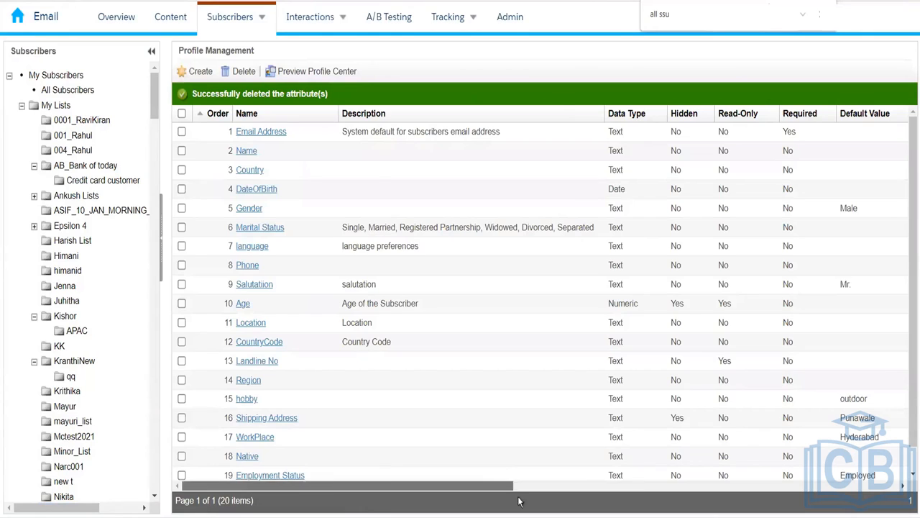
drag(360, 487, 783, 503)
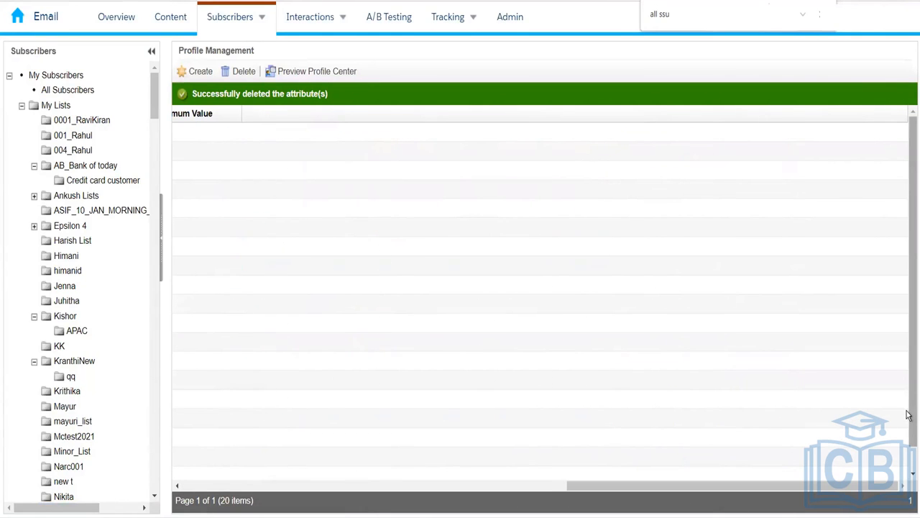
drag(911, 417, 912, 447)
drag(859, 486, 345, 509)
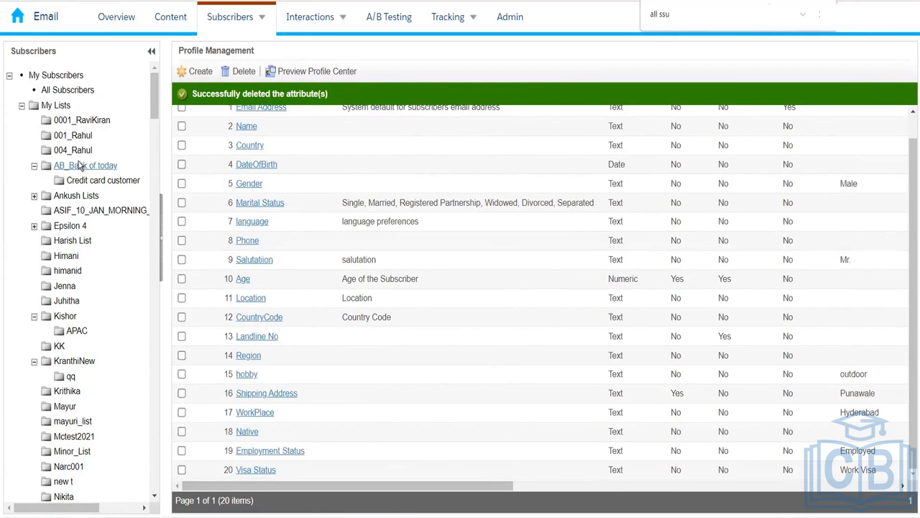
- Check the Amazon_Electronics list's single subscriber and confirm it has no Interest column, then return to the 004_Rahul folder
click(123, 150)
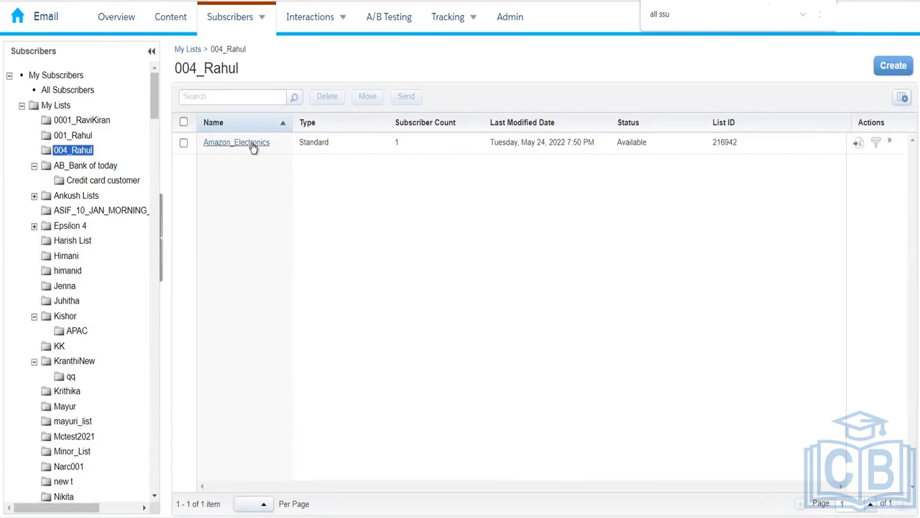
click(253, 146)
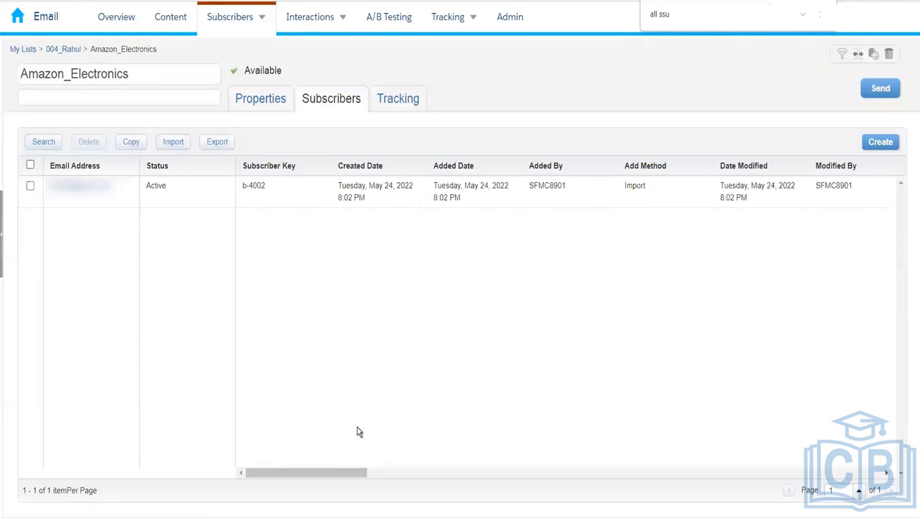
drag(345, 470, 907, 443)
drag(784, 478, 226, 394)
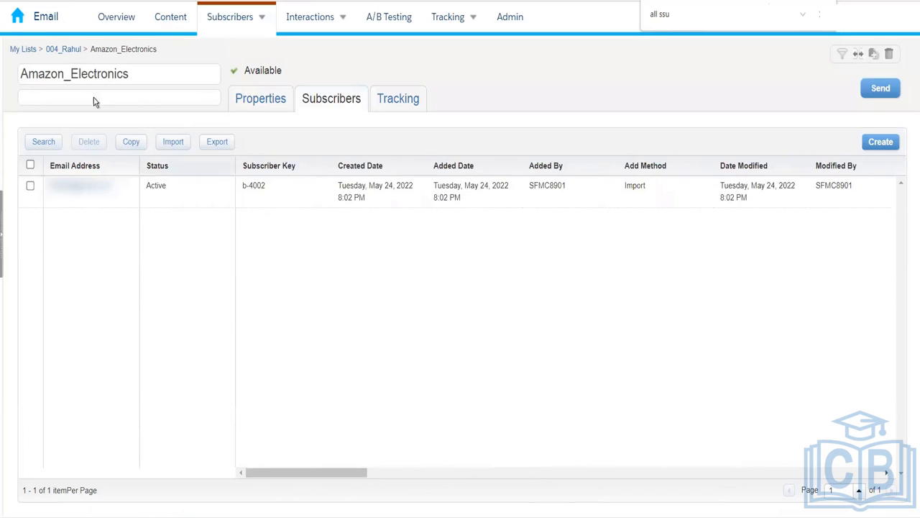
click(63, 51)
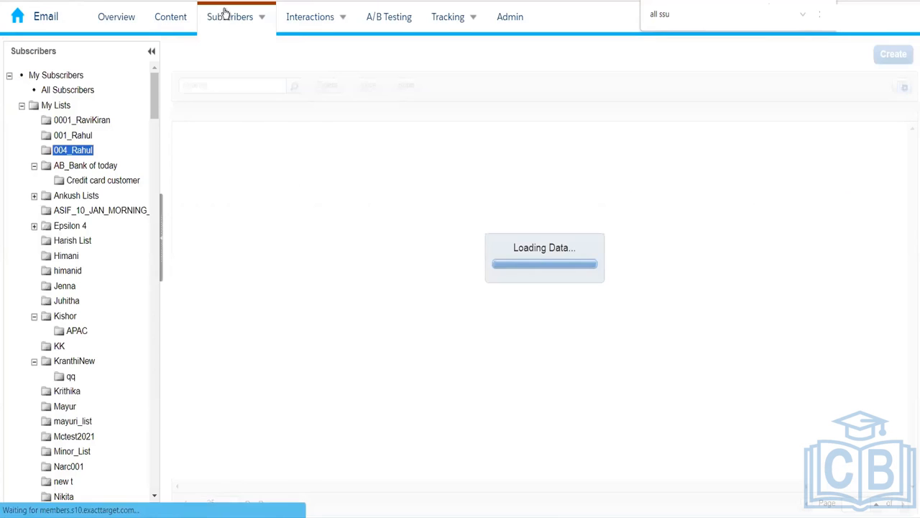
mouse_move(234, 21)
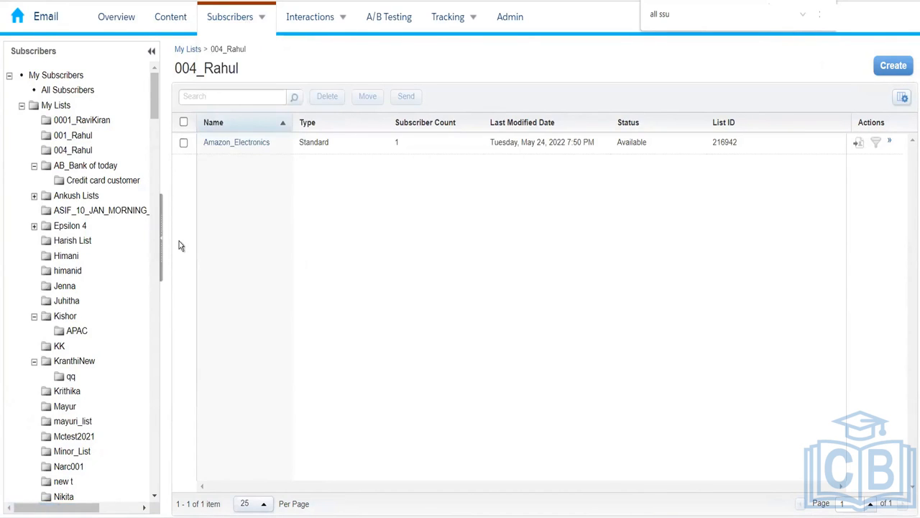
- Review the seven Preference Management attributes, toggling Text Email on and off, then open All Subscribers (847 records)
click(133, 181)
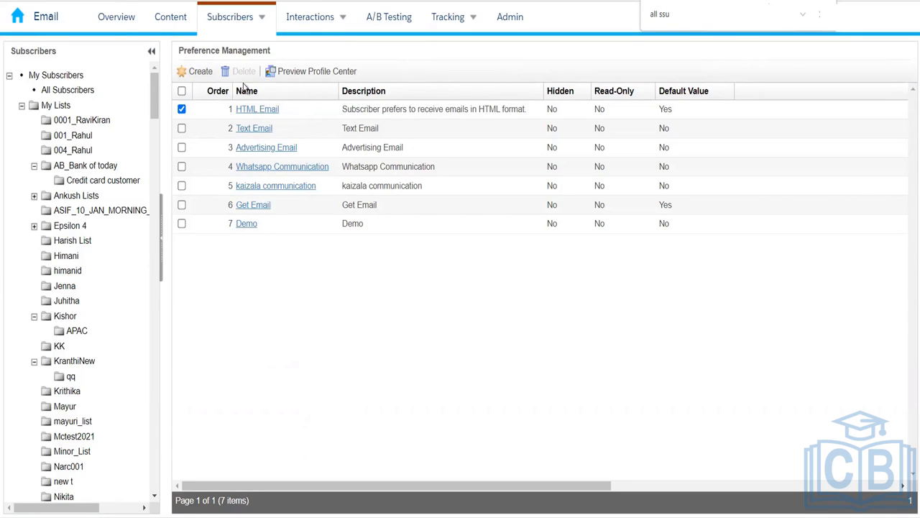
click(182, 129)
click(182, 129)
click(81, 89)
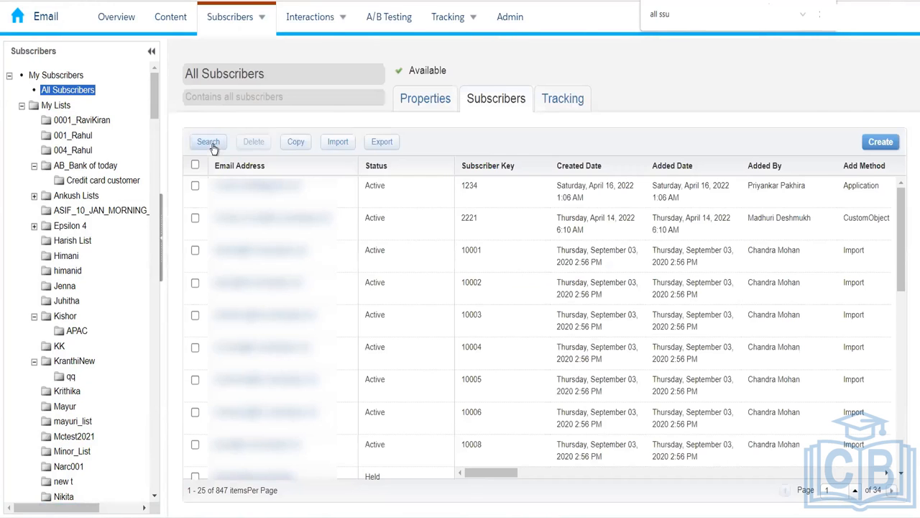
- Search All Subscribers where Subscriber Key equals the subscriber's key, and select the single match
click(212, 147)
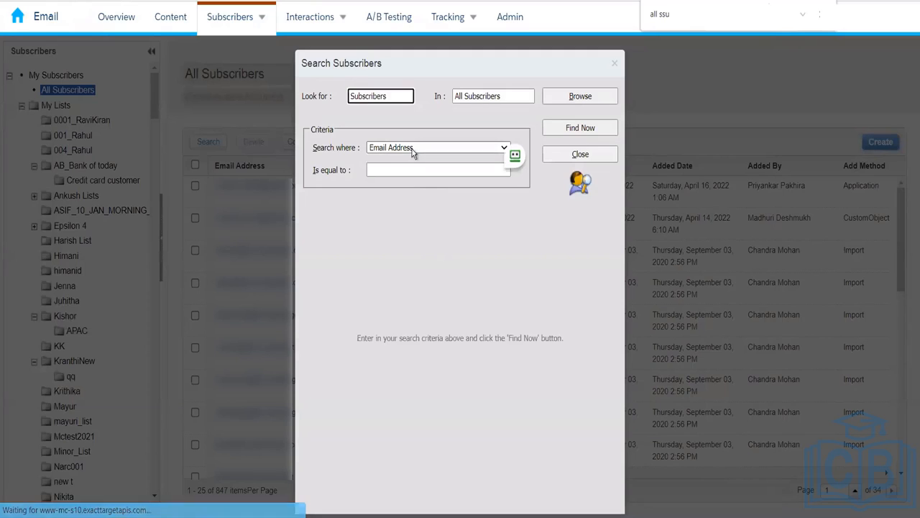
click(424, 147)
click(406, 200)
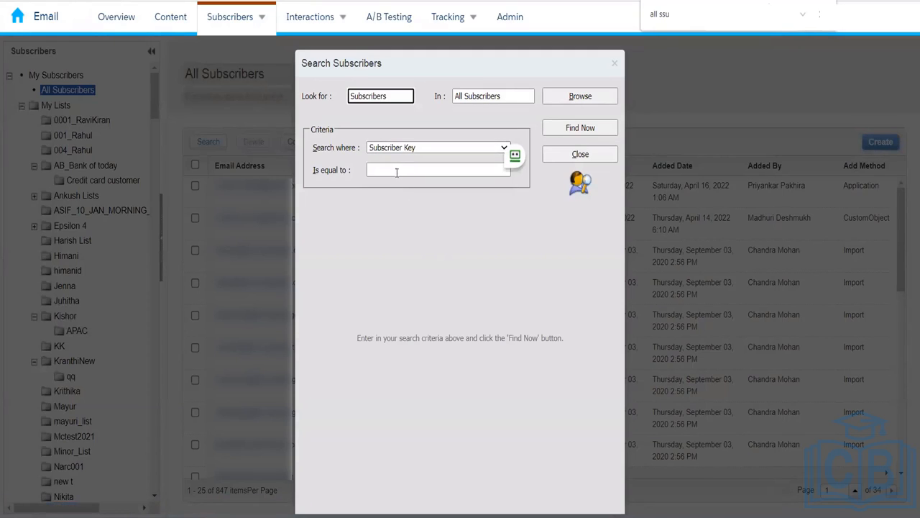
click(396, 170)
text(b-)
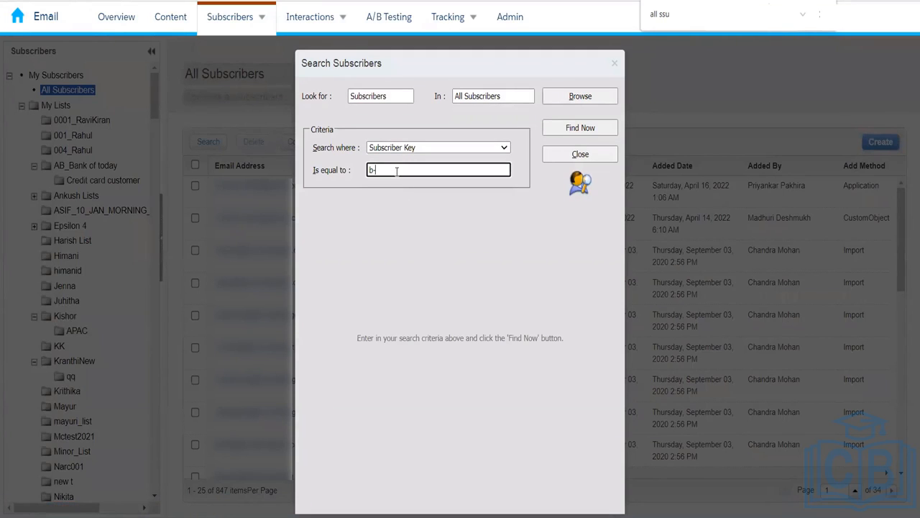
text(4001)
click(579, 132)
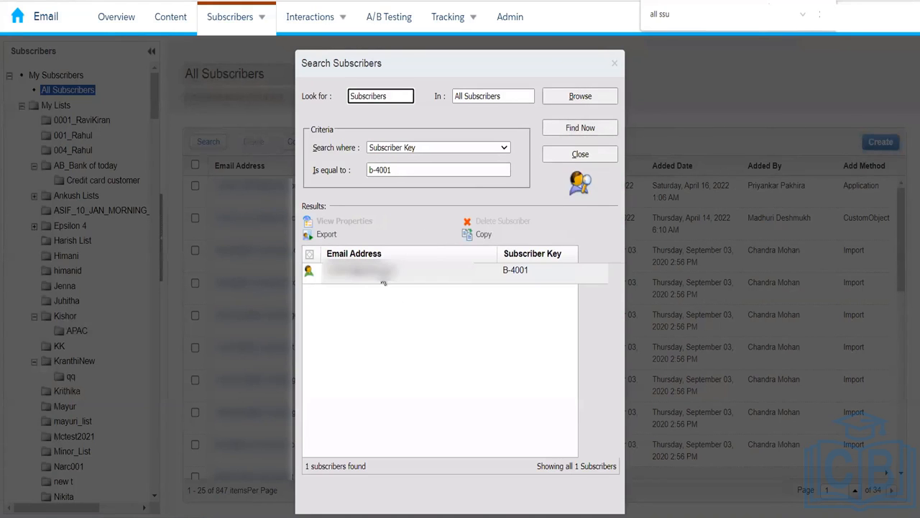
click(383, 279)
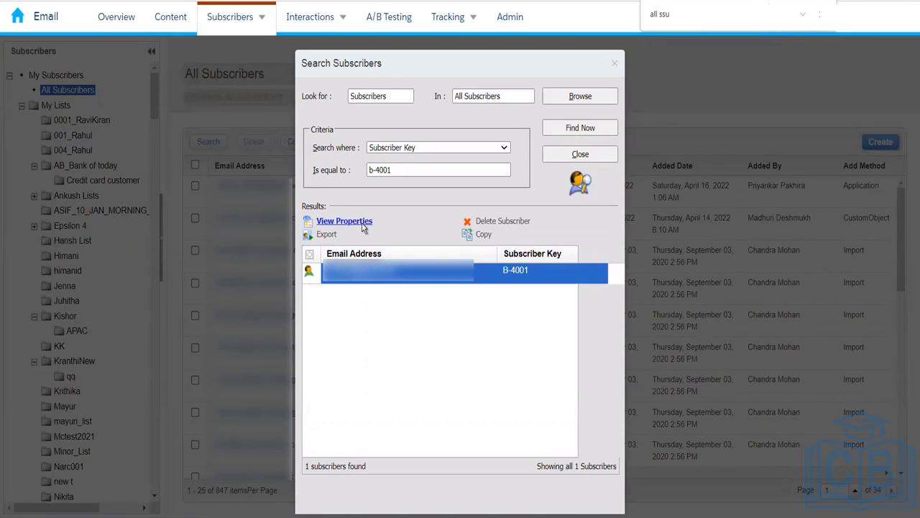
double_click(453, 282)
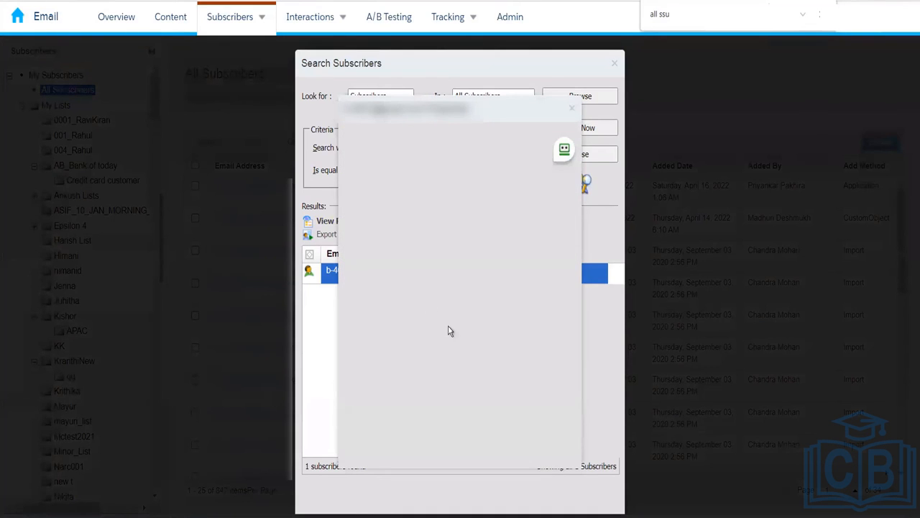
drag(564, 222, 577, 398)
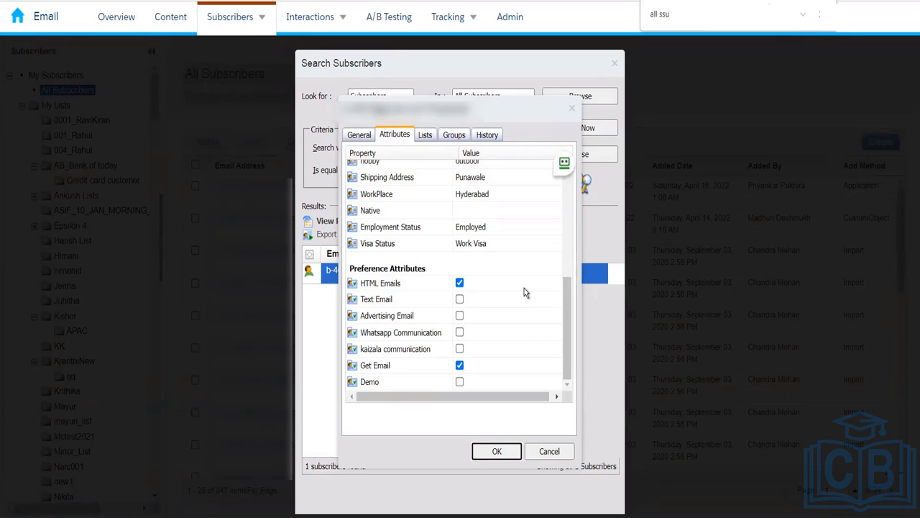
click(551, 453)
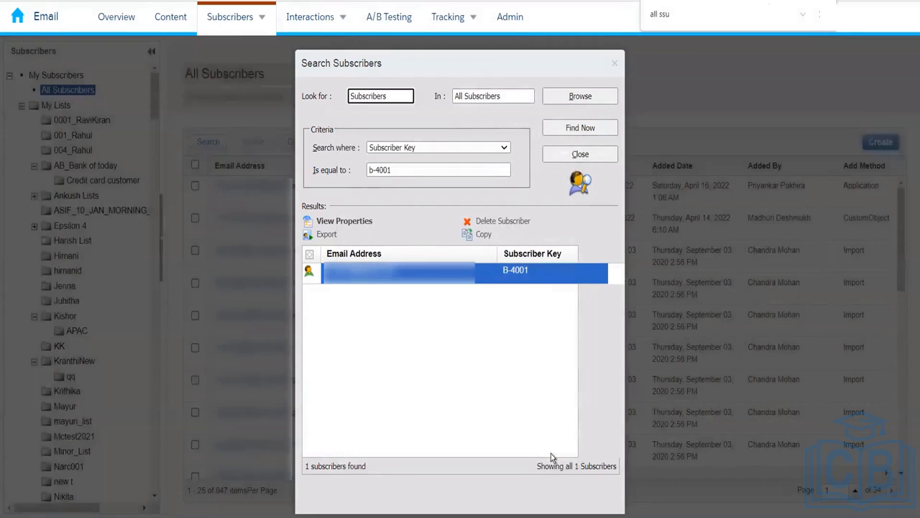
- Close the search and create an 'SMS' preference attribute, default No, as item 8 in Preference Management
click(615, 67)
mouse_move(240, 17)
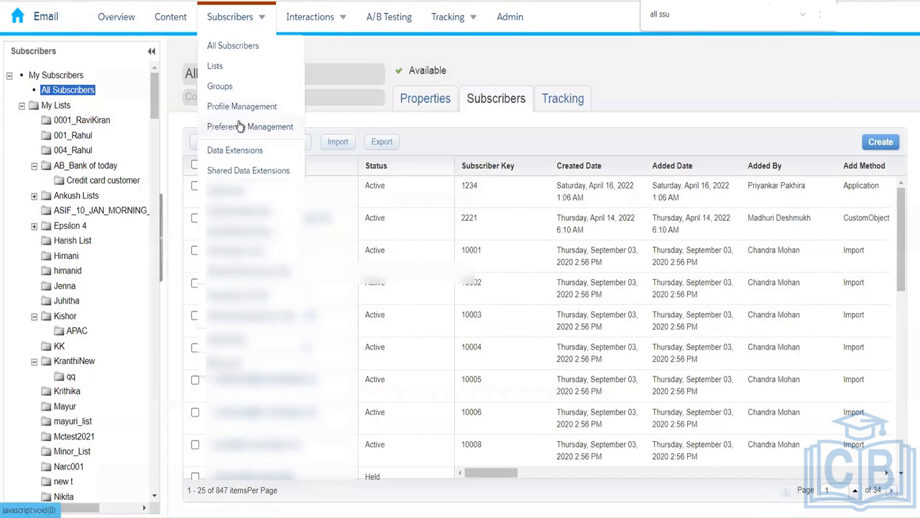
click(239, 126)
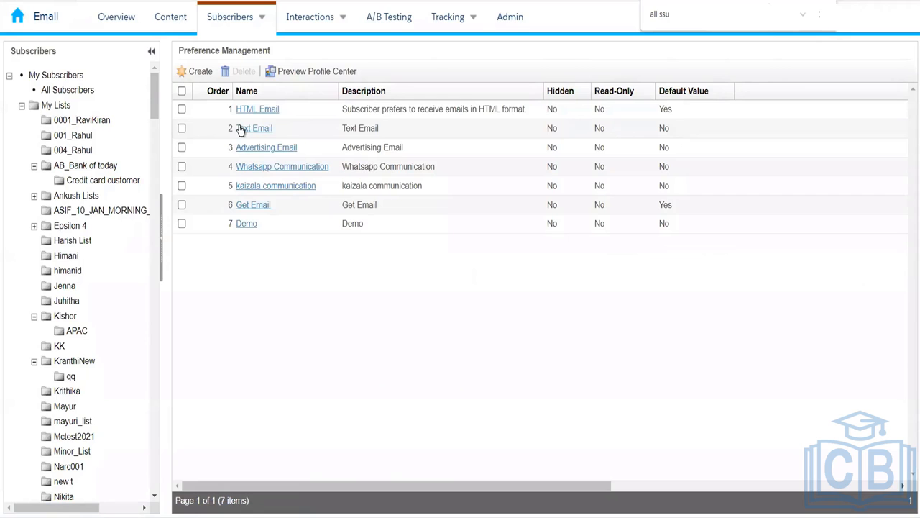
click(197, 74)
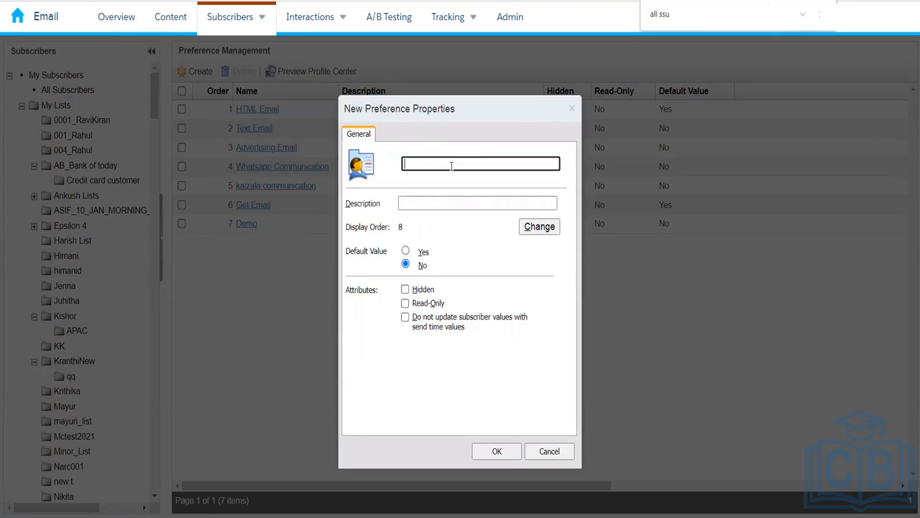
text(SMS)
click(372, 421)
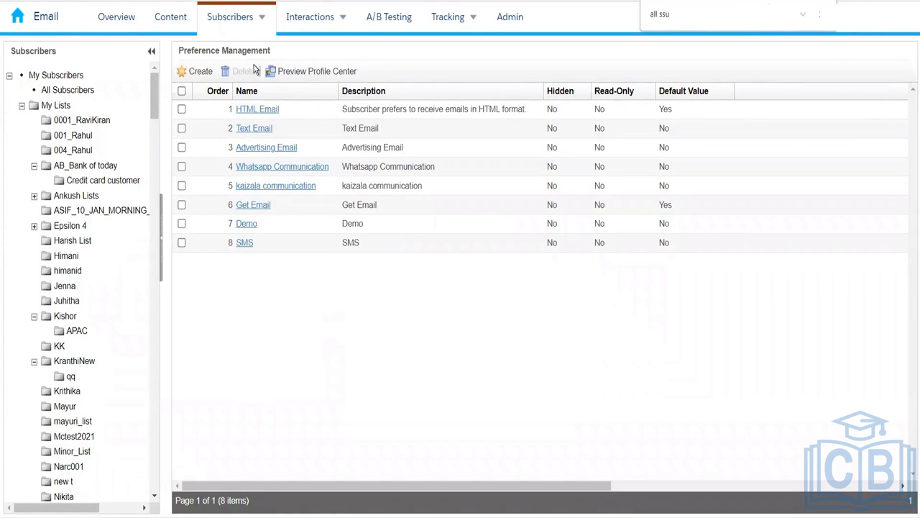
mouse_move(241, 26)
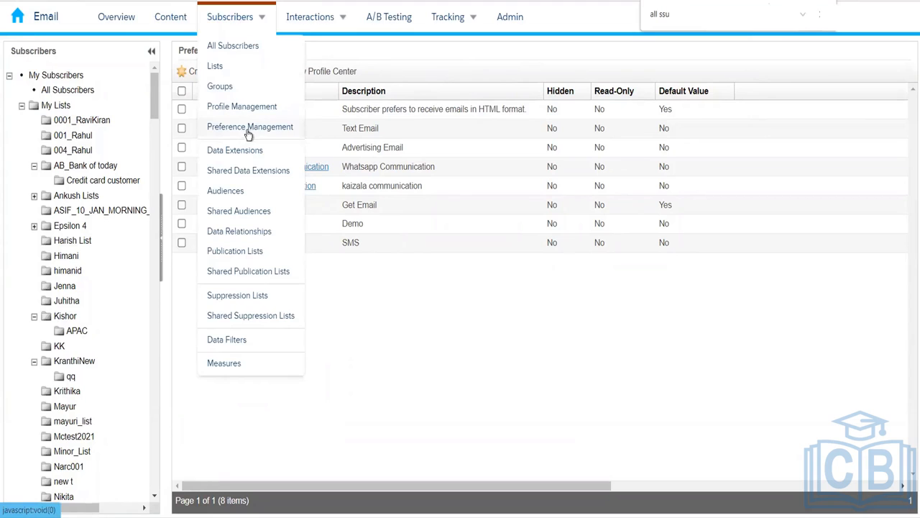